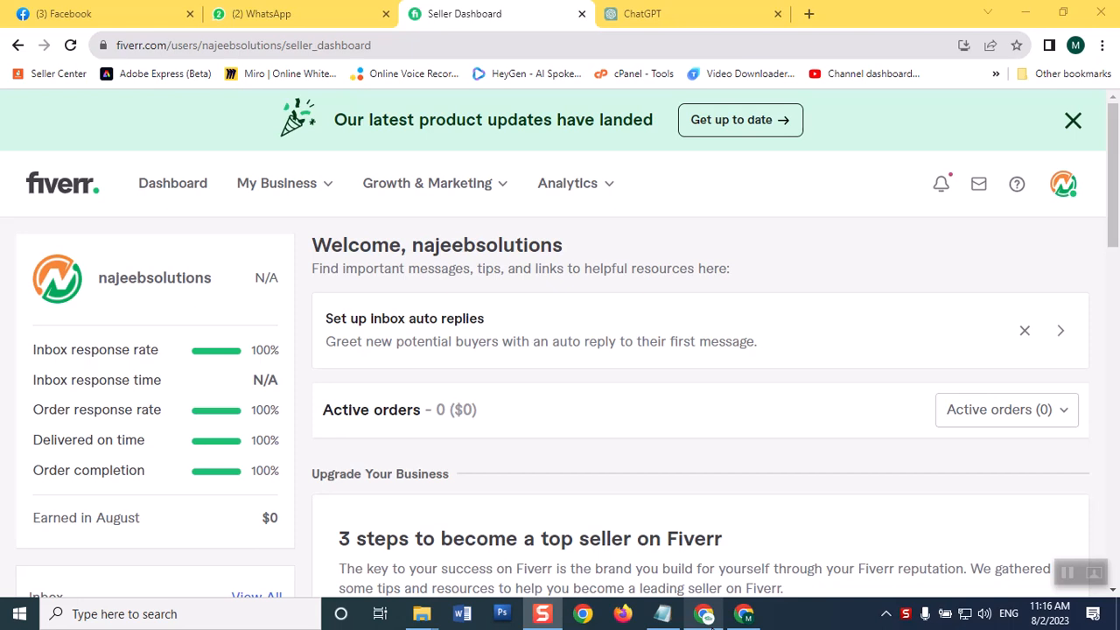
# - Switch to the other browser window and close the Facebook, Notepad++ download and professional kitchen search pages
pyautogui.moveTo(712, 621)
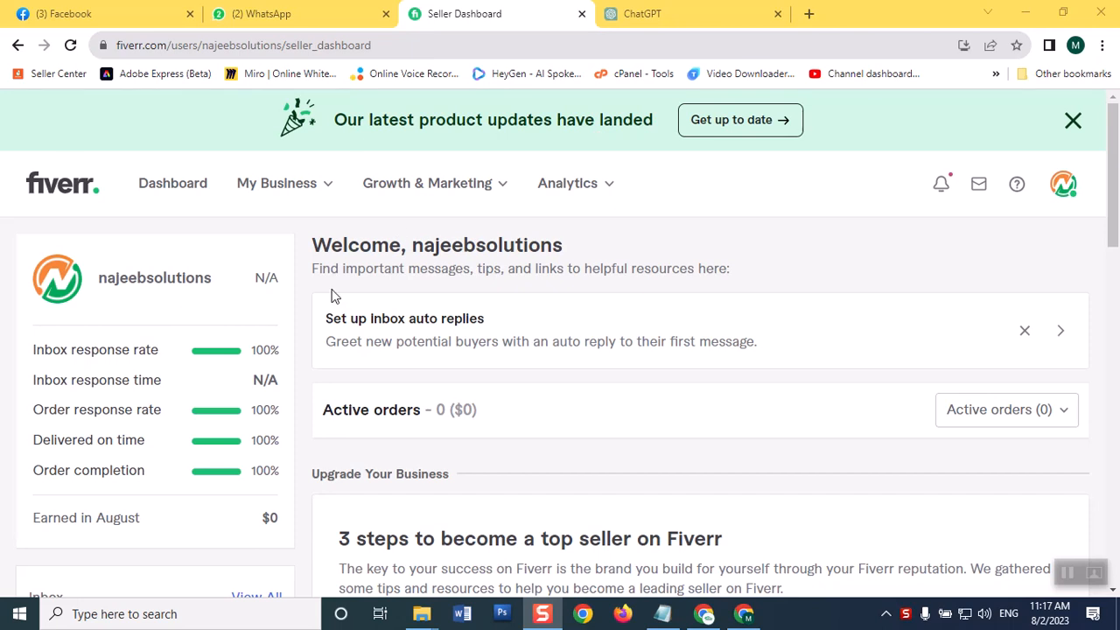
pyautogui.click(702, 617)
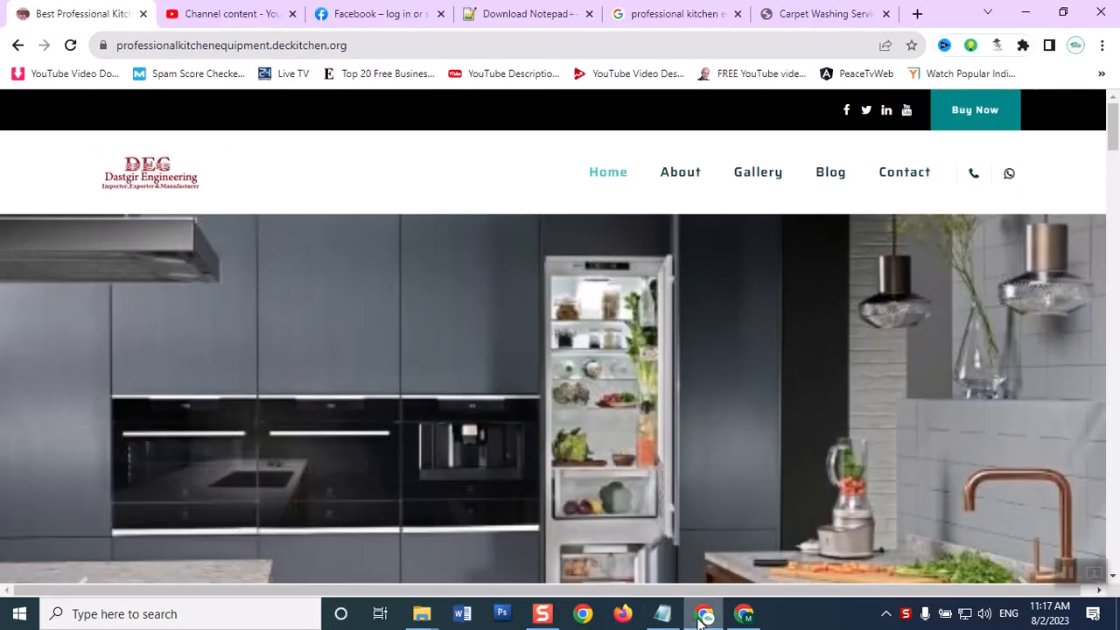
pyautogui.click(373, 15)
pyautogui.click(441, 15)
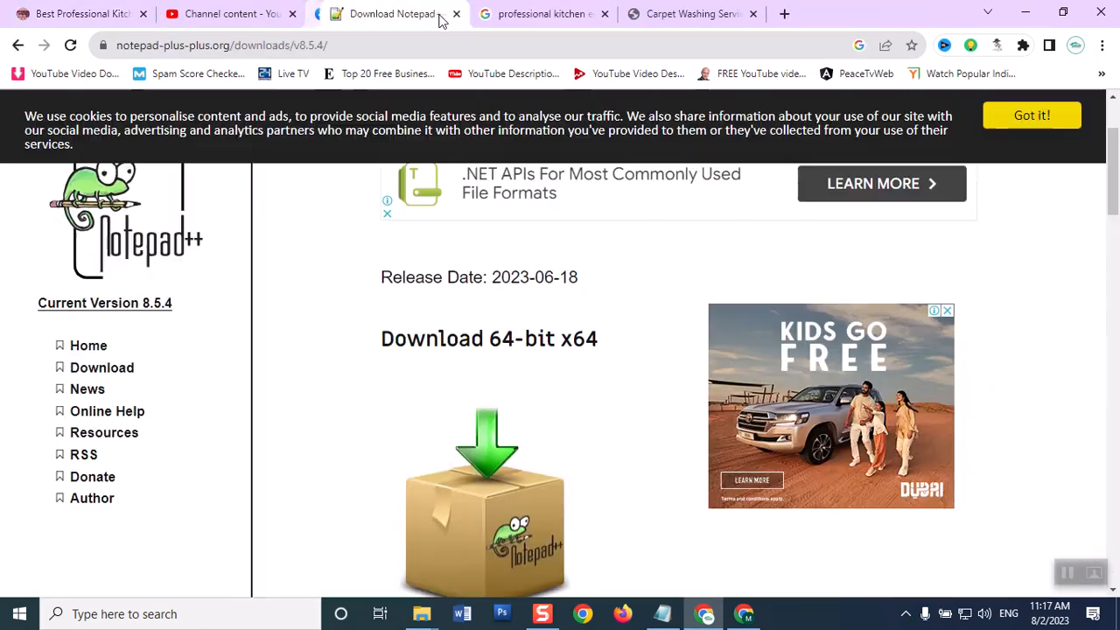
pyautogui.click(442, 15)
pyautogui.click(441, 14)
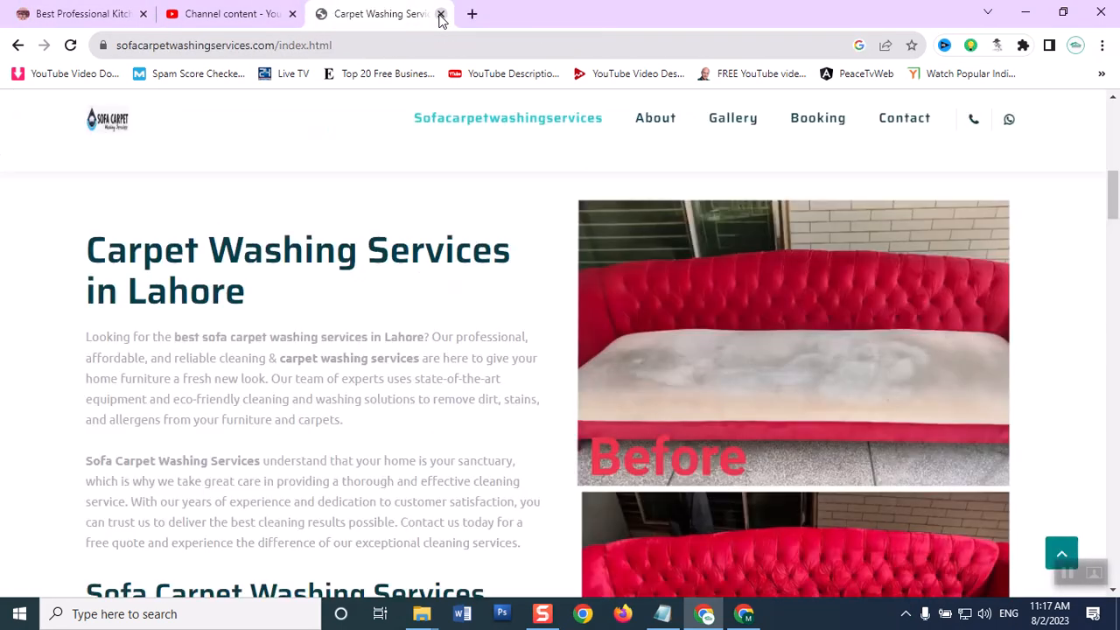
# - Open the Fiverr website in place of the carpet washing page and dismiss the product updates banner
pyautogui.click(333, 39)
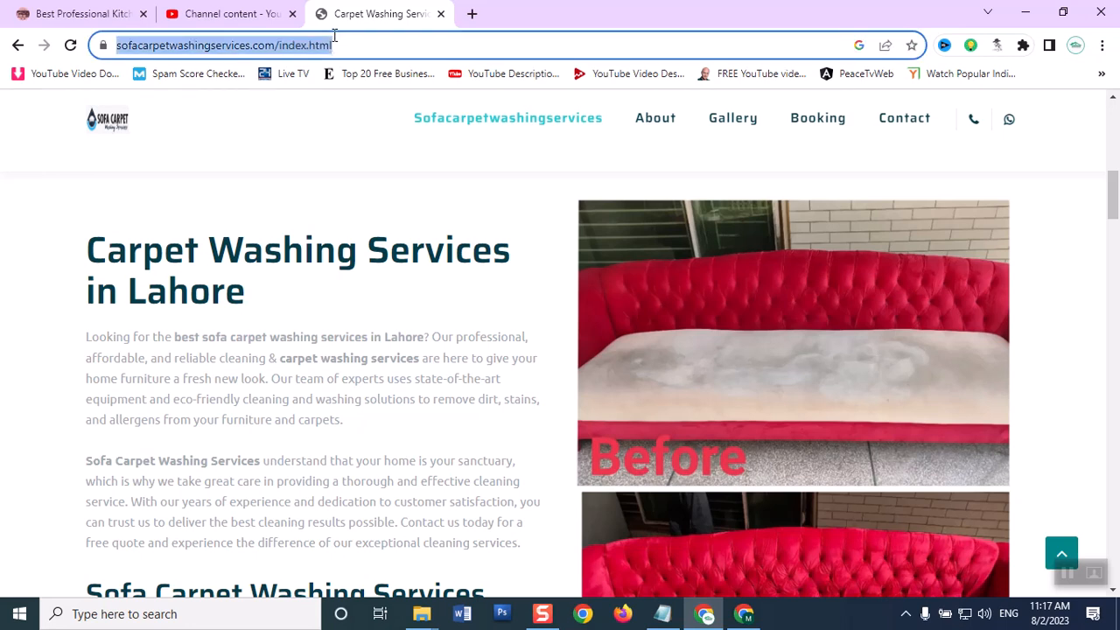
pyautogui.write('fiverr')
pyautogui.press('Return')
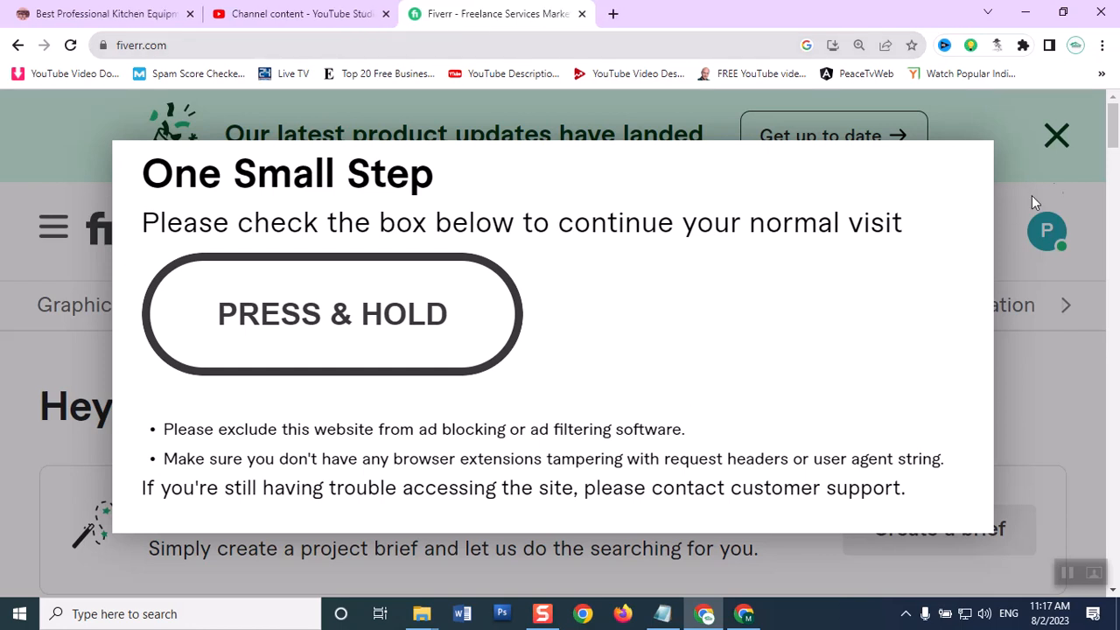
pyautogui.click(1055, 136)
# - Search Fiverr for "youtube thumbnail"
pyautogui.click(385, 128)
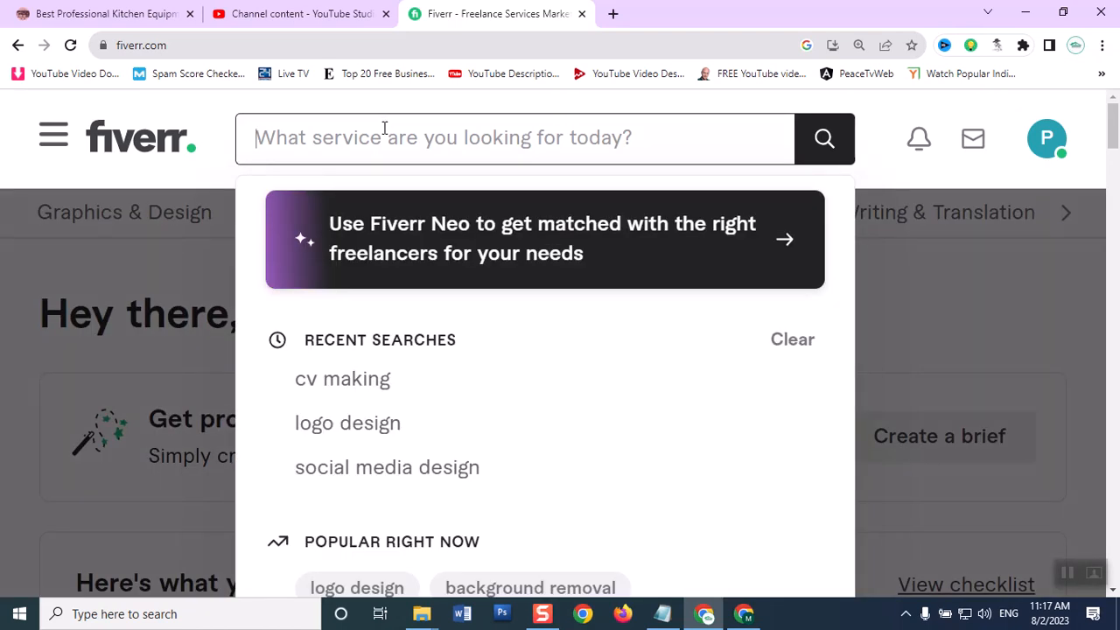
pyautogui.write('youtube')
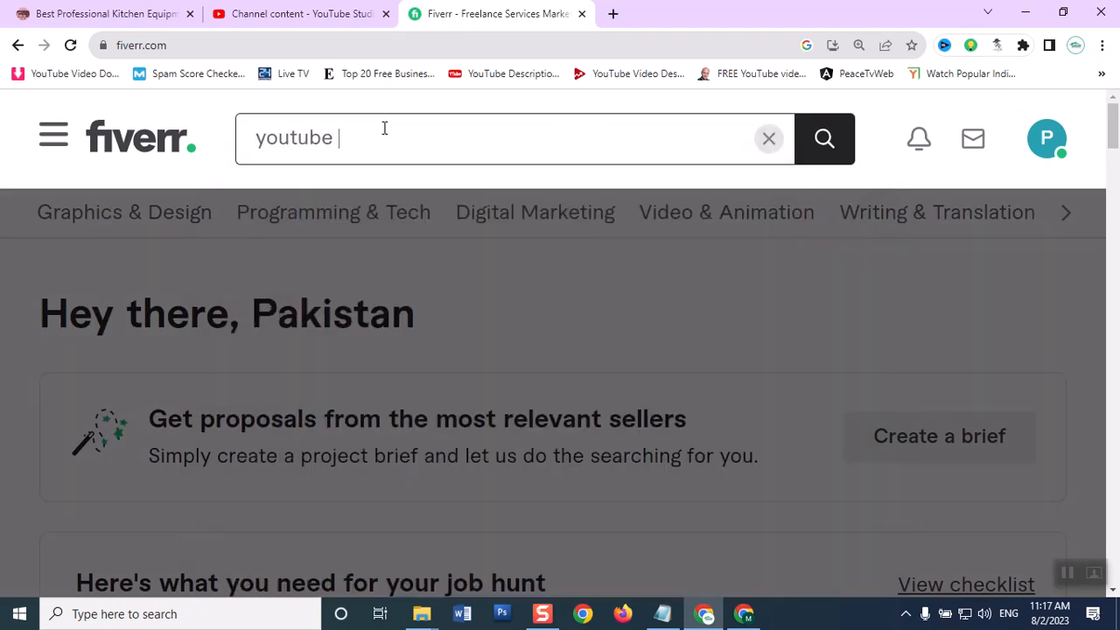
pyautogui.write(' thumbnail')
pyautogui.press('Return')
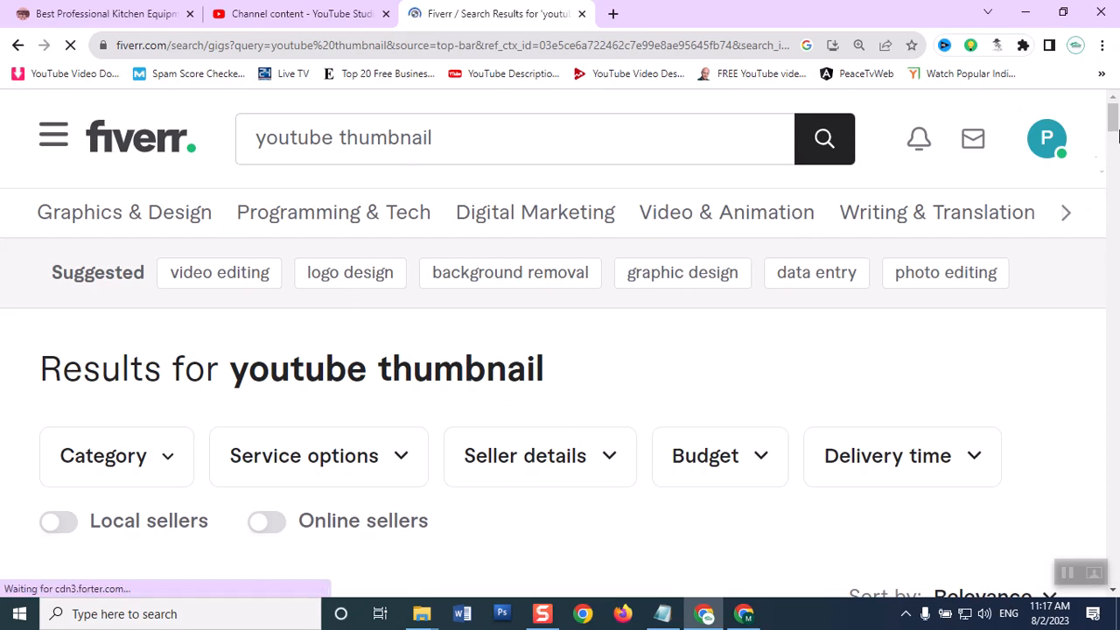
# - Open the gig for custom drawn, illustrated youtube thumbnails from the results and review the Top Focus Keywords on the results page
pyautogui.moveTo(1114, 125); pyautogui.dragTo(1113, 143)
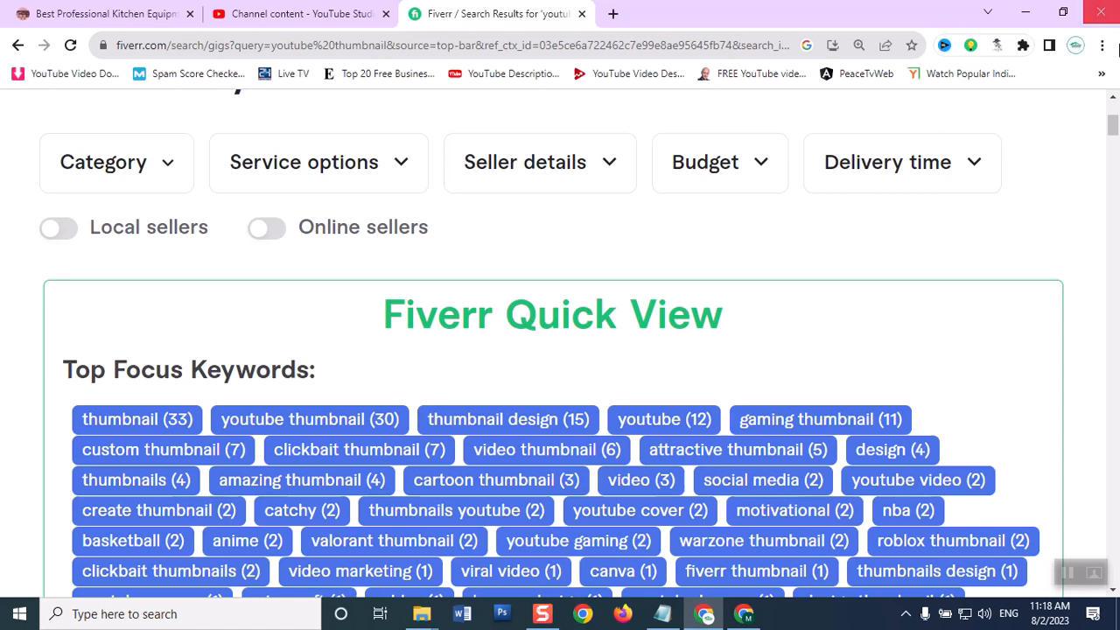
pyautogui.moveTo(1113, 131); pyautogui.dragTo(1114, 157)
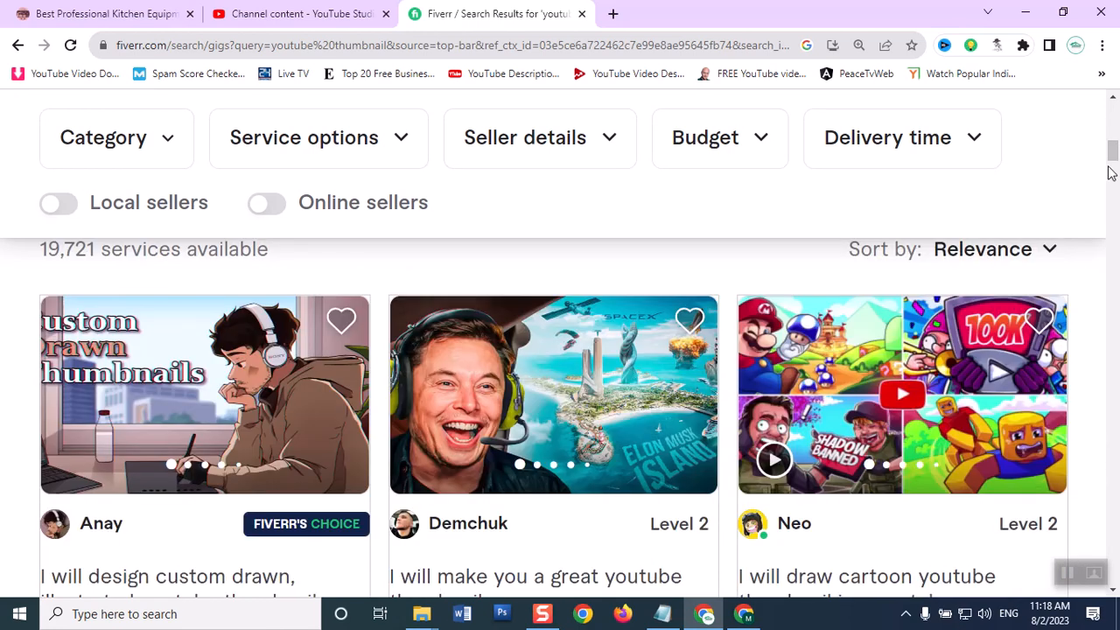
pyautogui.click(1111, 172)
pyautogui.moveTo(1112, 173)
pyautogui.mouseDown()
pyautogui.moveTo(1110, 146)
pyautogui.moveTo(1100, 166)
pyautogui.moveTo(1108, 159)
pyautogui.mouseUp()
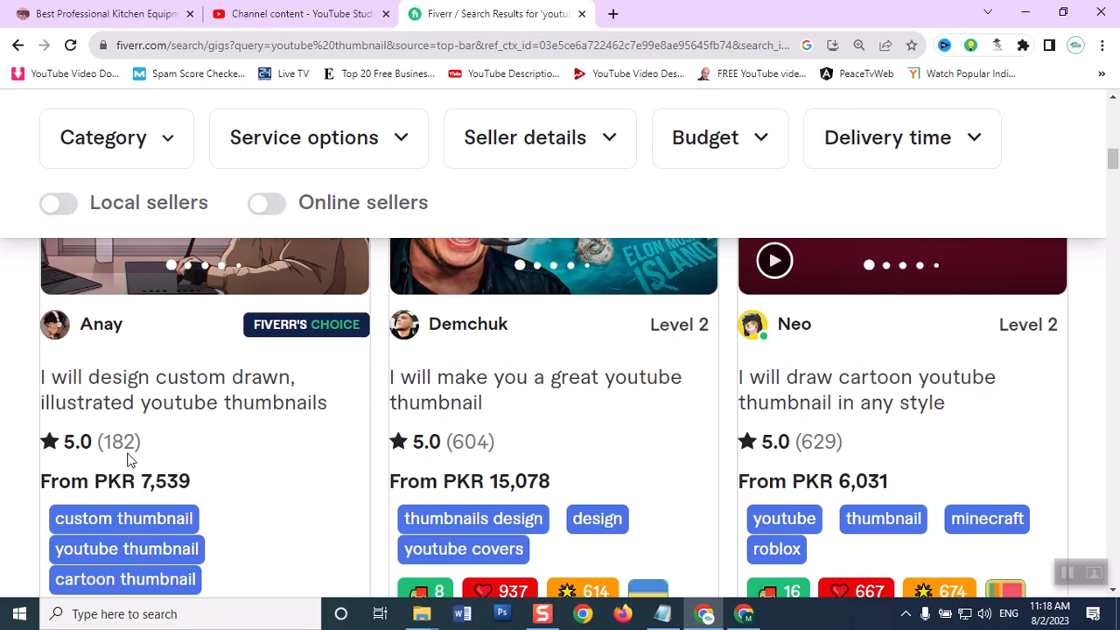
pyautogui.click(127, 408)
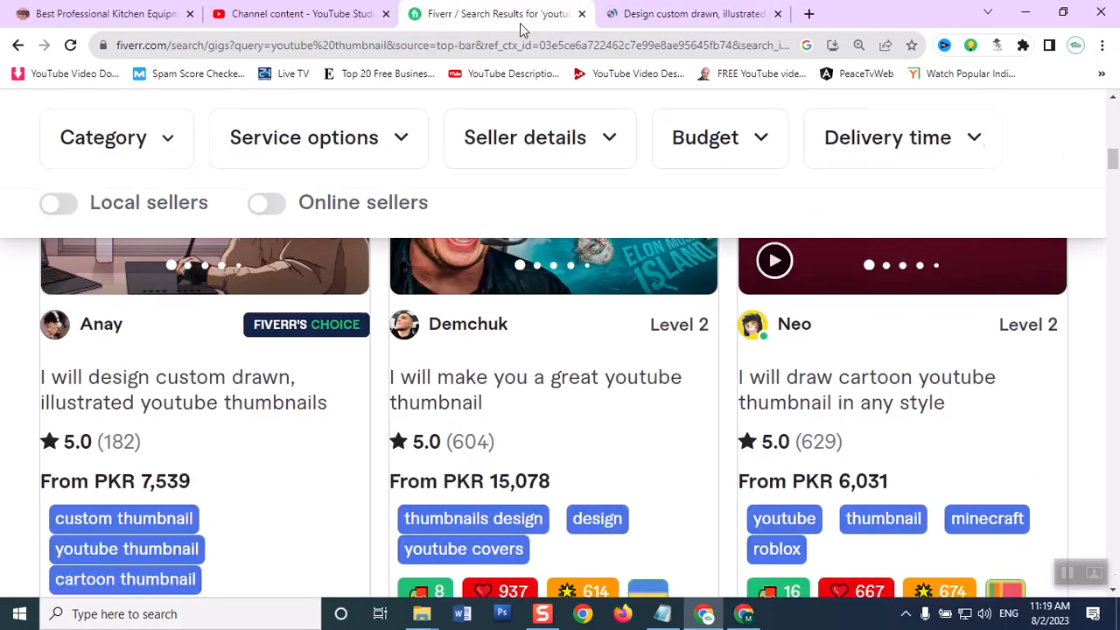
pyautogui.click(517, 13)
pyautogui.moveTo(1115, 167); pyautogui.dragTo(1111, 140)
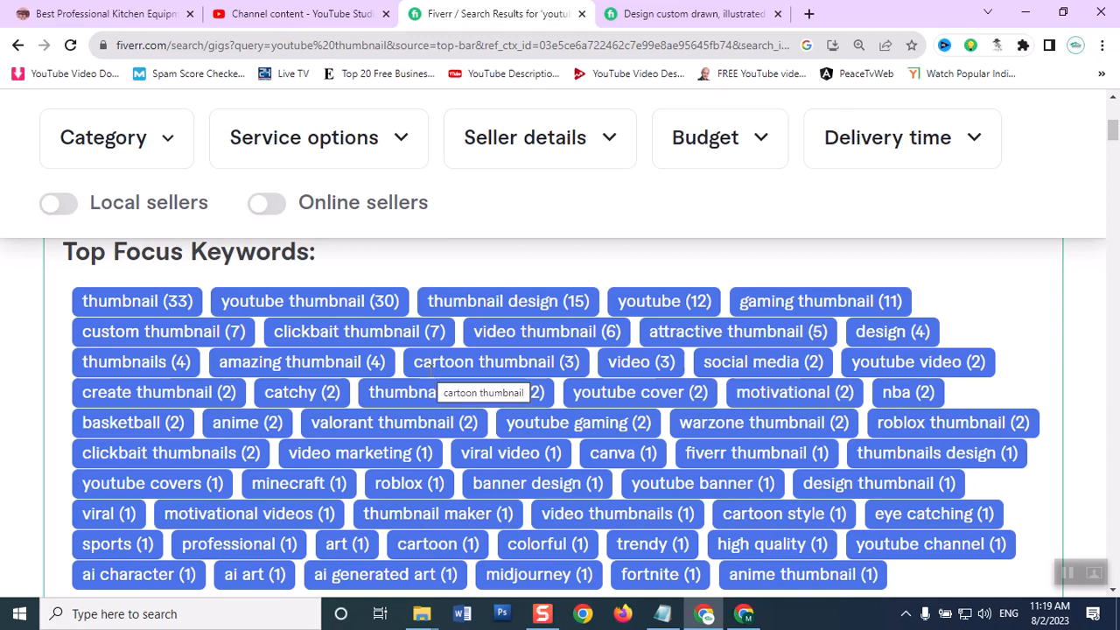
# - Copy the title "I will design custom drawn, illustrated youtube thumbnails" from the opened gig page
pyautogui.click(649, 14)
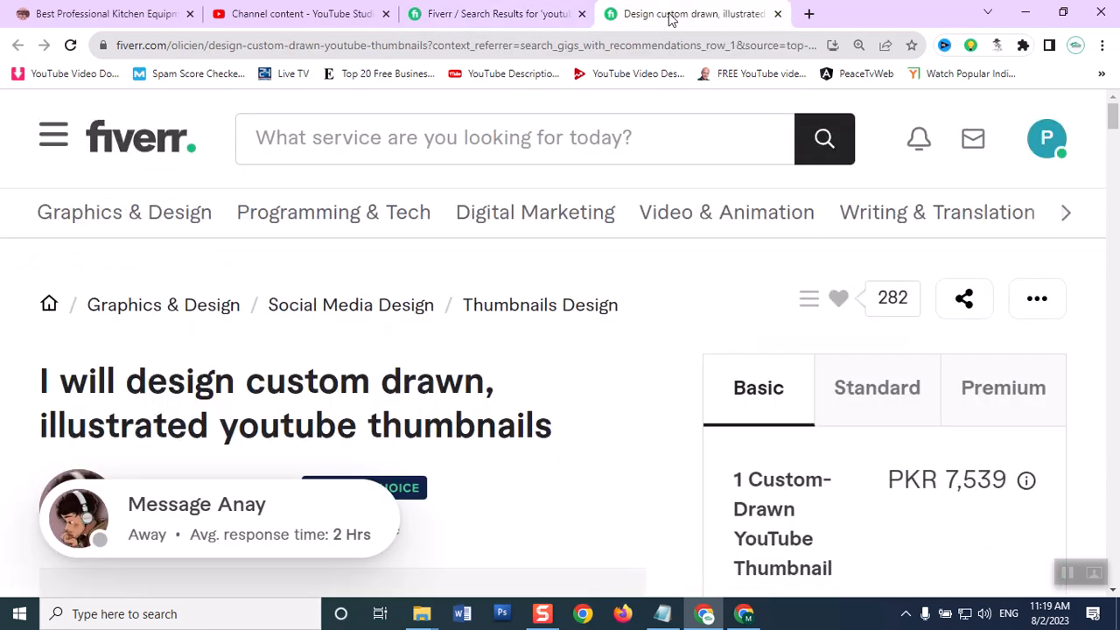
pyautogui.moveTo(1113, 114); pyautogui.dragTo(1112, 129)
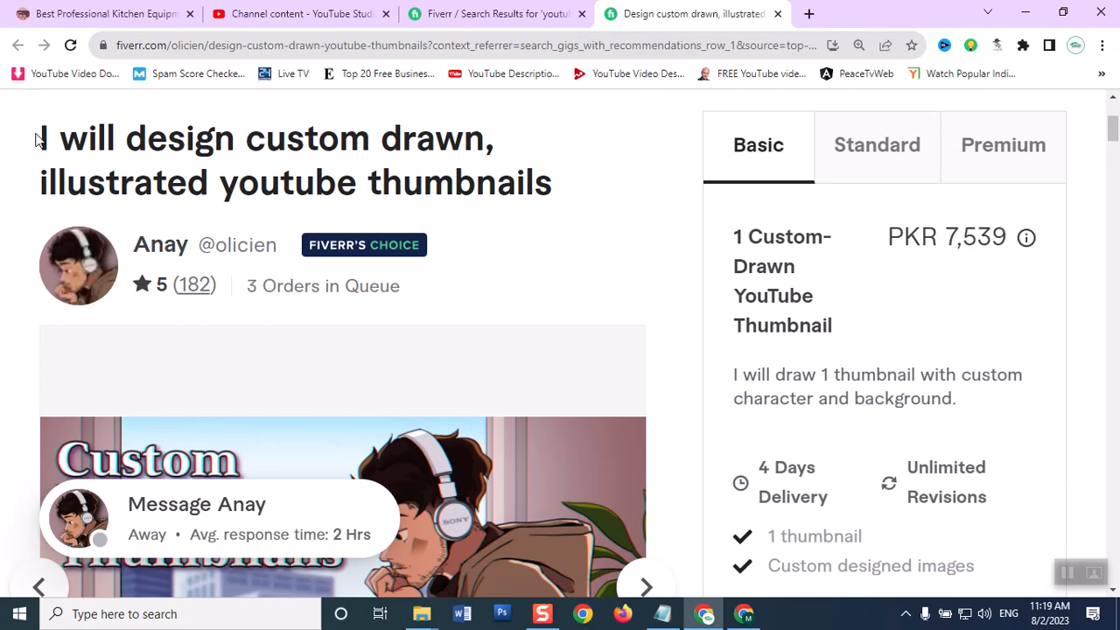
pyautogui.moveTo(37, 140); pyautogui.dragTo(595, 183)
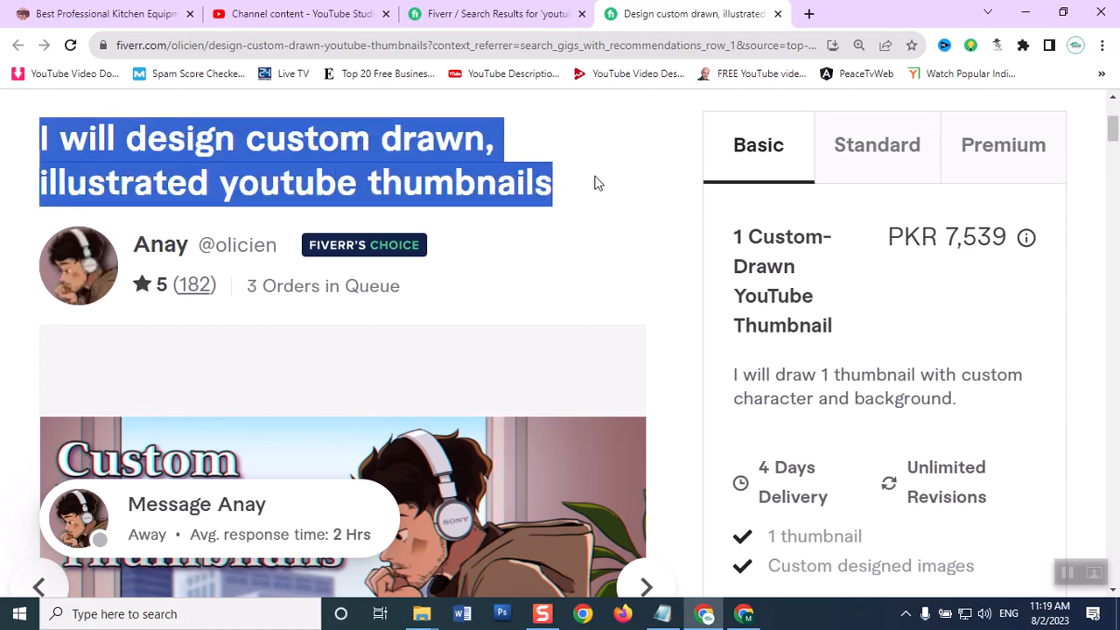
pyautogui.rightClick(484, 188)
pyautogui.click(507, 198)
# - Switch to ChatGPT in the other browser window and look at the GPT-4 and GPT-3.5 model options
pyautogui.click(737, 618)
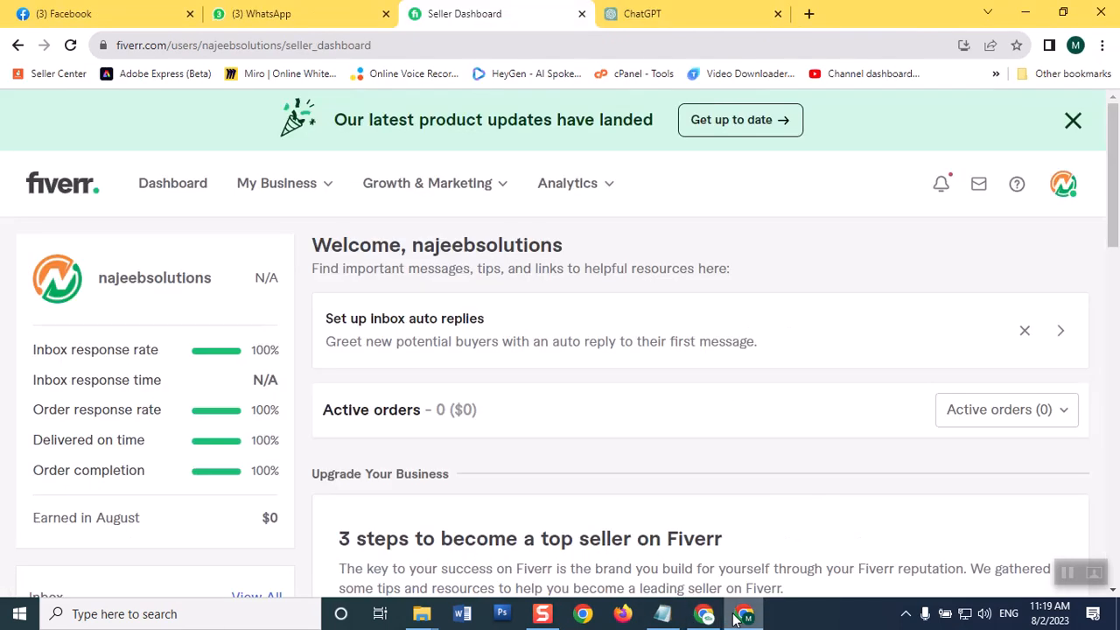
pyautogui.click(619, 14)
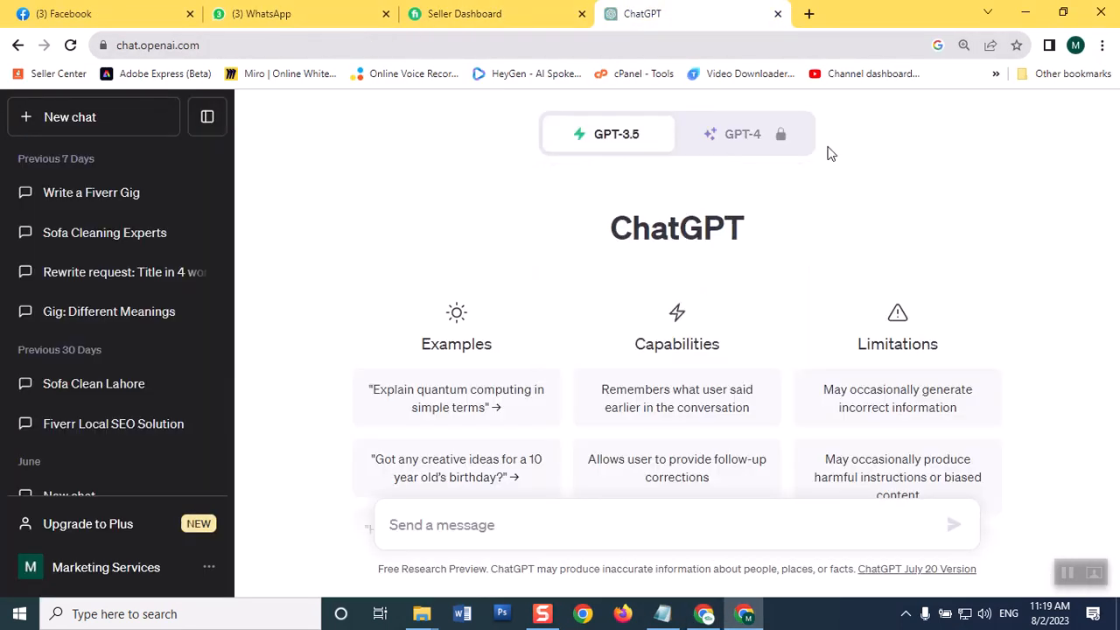
pyautogui.moveTo(709, 134)
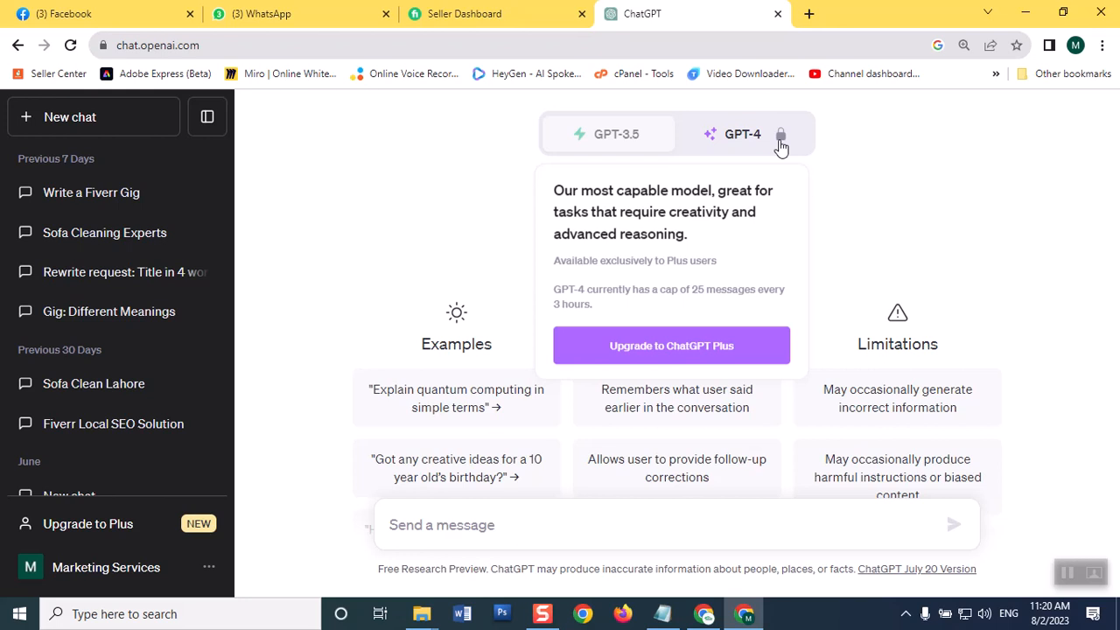
pyautogui.moveTo(593, 140)
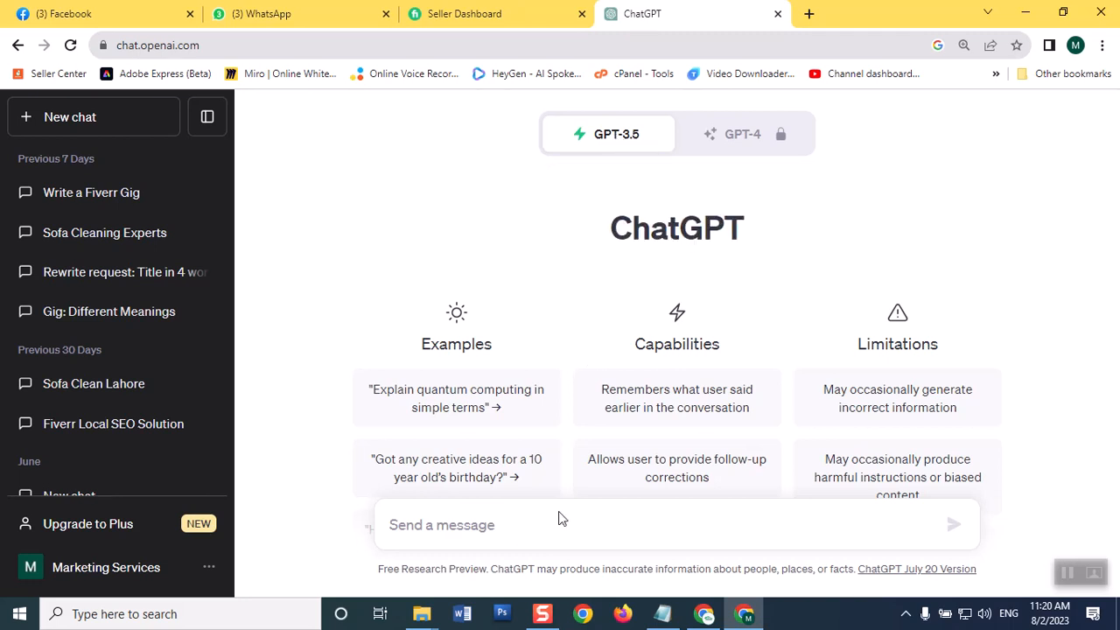
# - Send the prompt "rewrite following gig title in 50 characters:" followed by the copied gig title in quotation marks on a new line
pyautogui.click(531, 530)
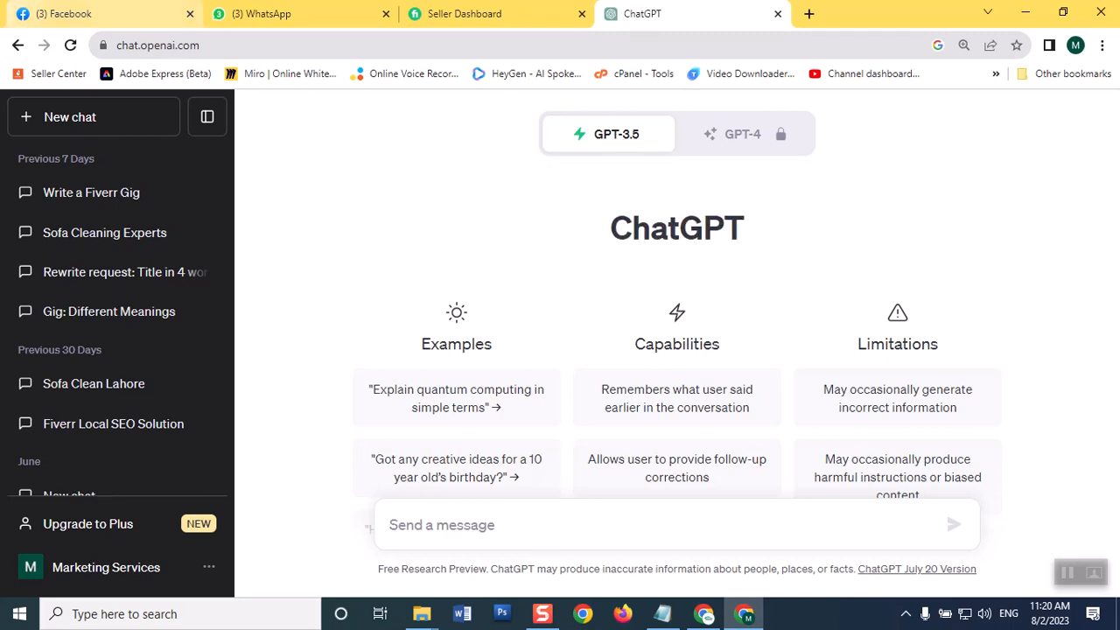
pyautogui.write('r')
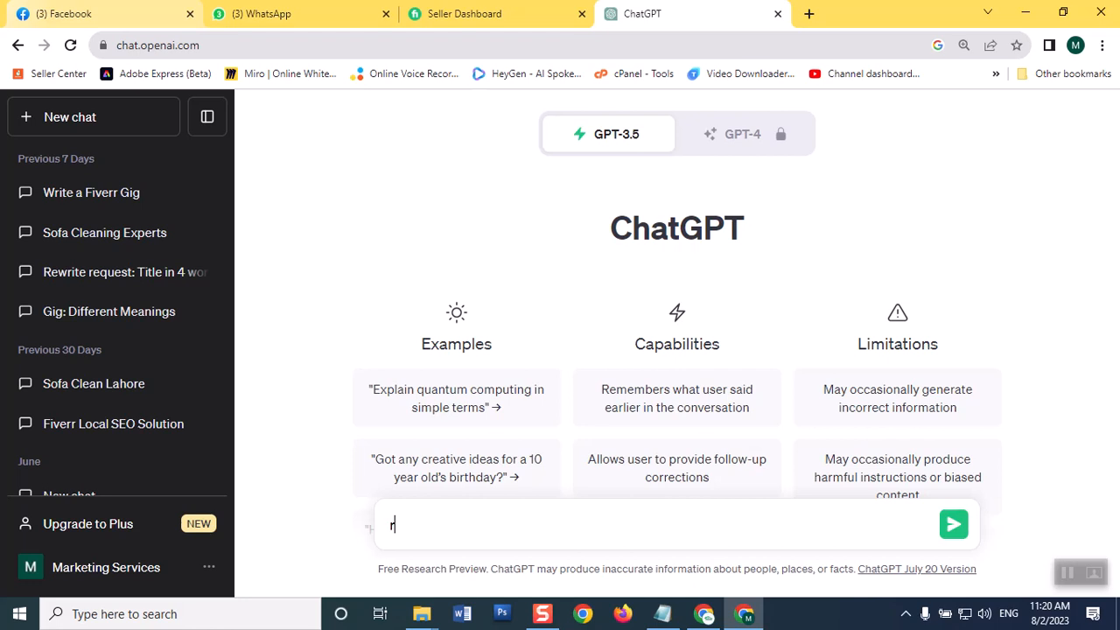
pyautogui.write('ewrite follow')
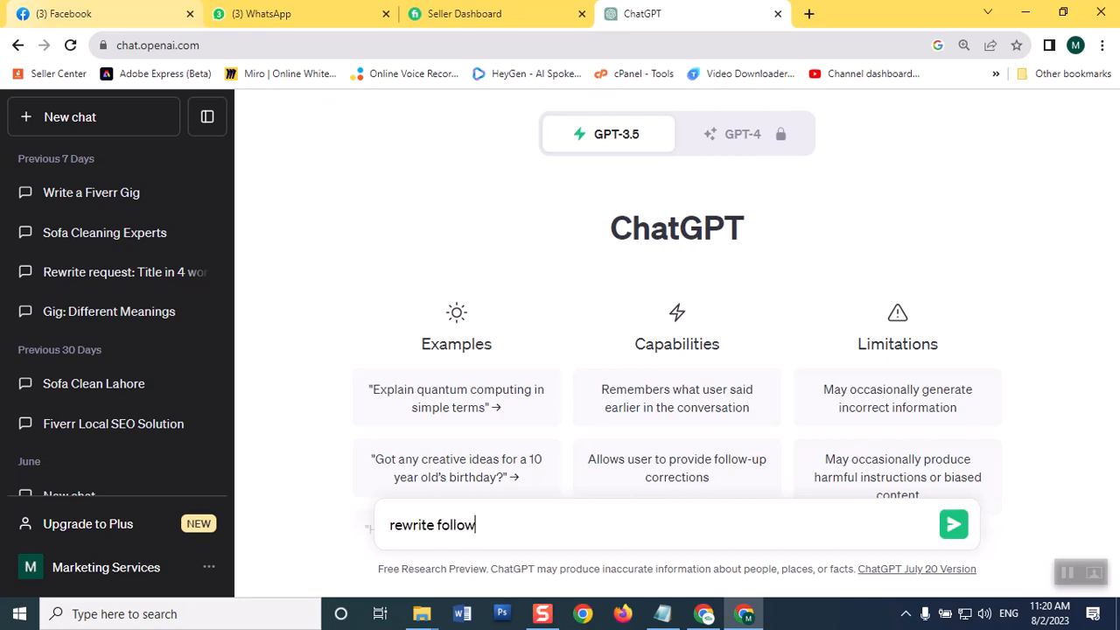
pyautogui.write('ing gig title in')
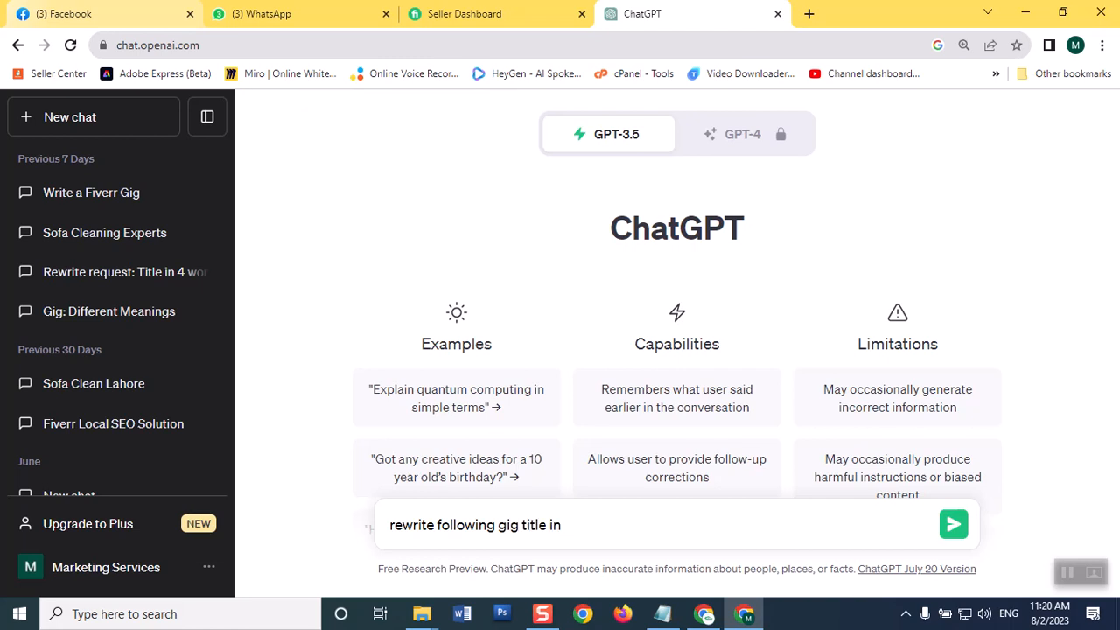
pyautogui.write(' 50 characters')
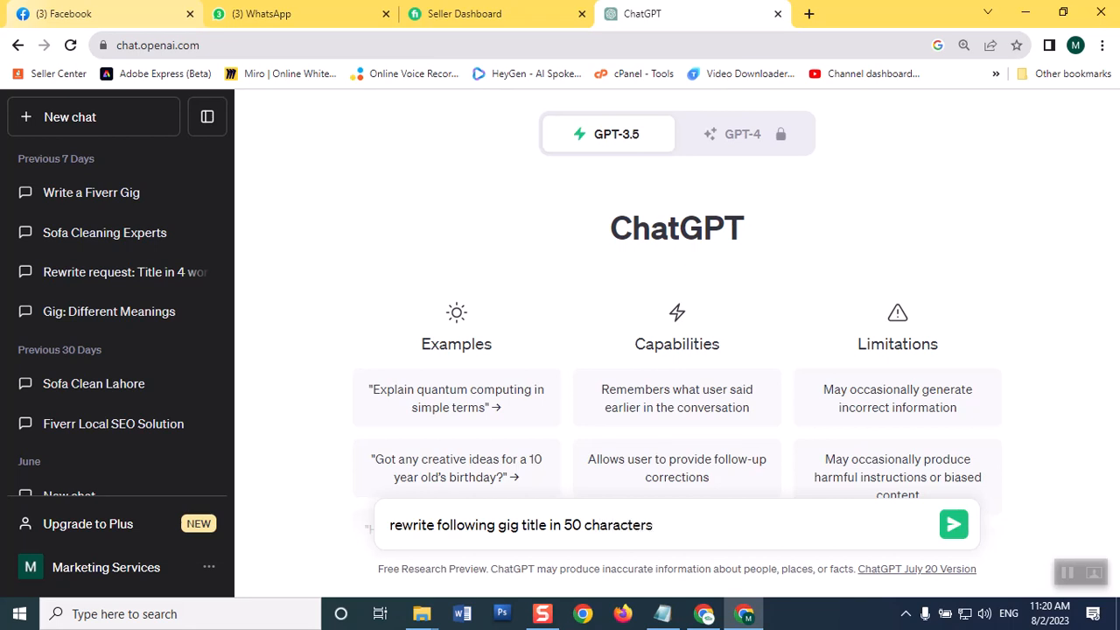
pyautogui.write(':')
pyautogui.hotkey('shift', 'Return')
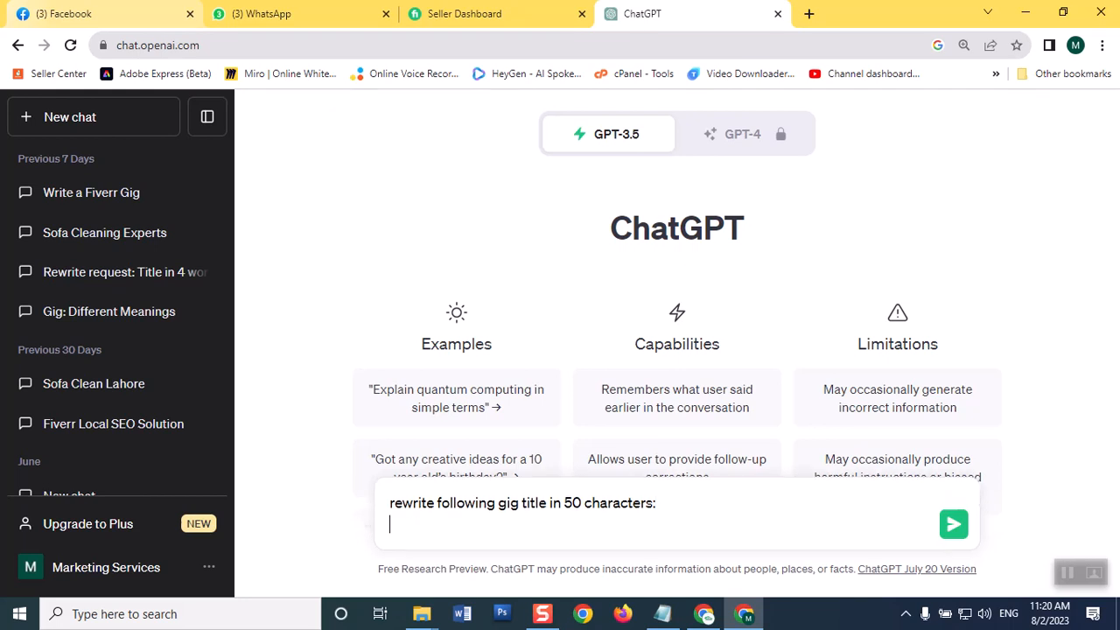
pyautogui.write('""')
pyautogui.press('Left')
pyautogui.hotkey('ctrl', 'v')
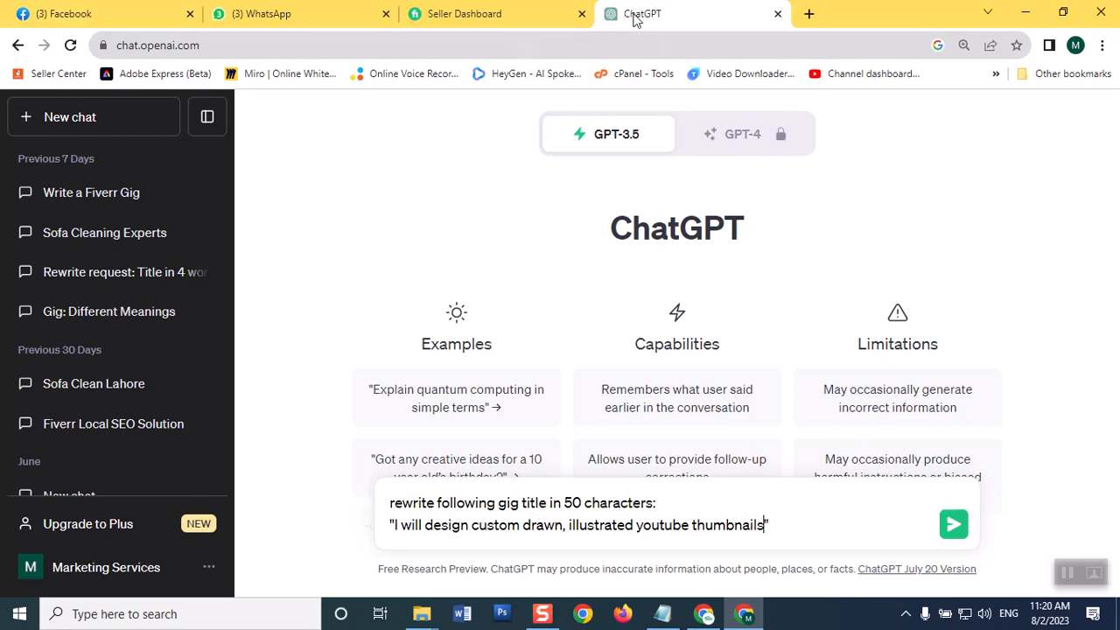
pyautogui.click(954, 525)
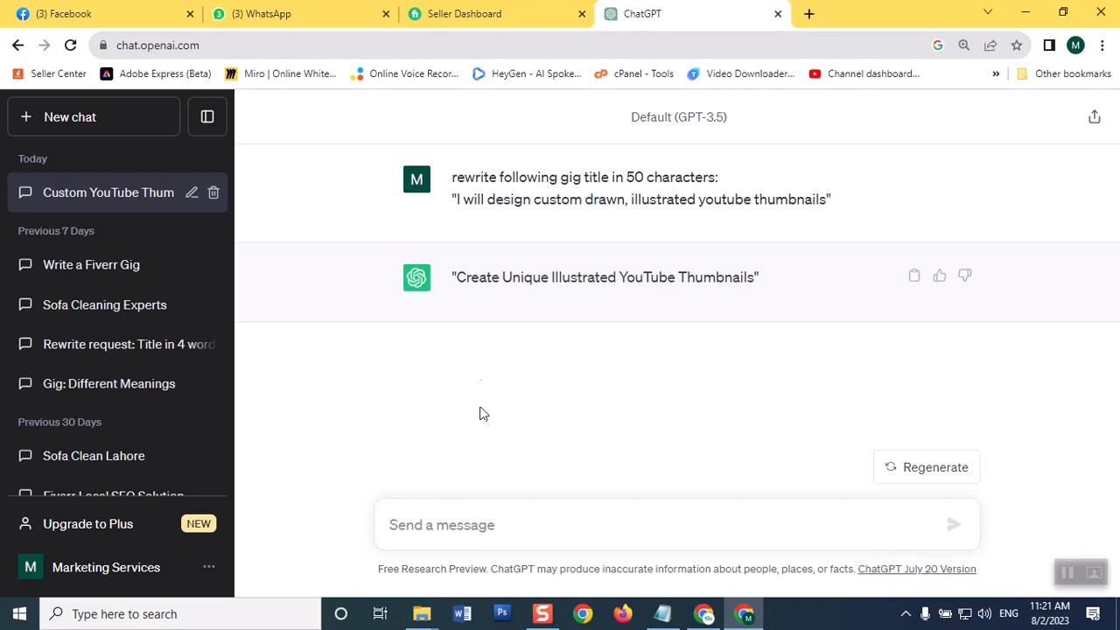
# - Send the follow-up prompt "rewrite like human being about 50 characters"
pyautogui.click(441, 526)
pyautogui.write('rew')
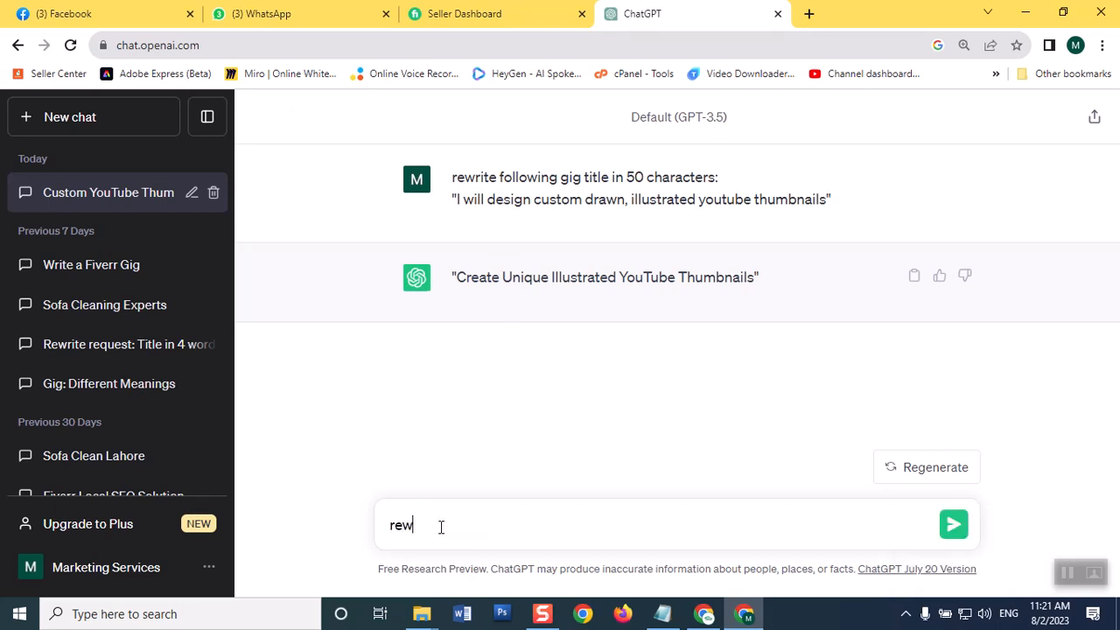
pyautogui.write('rite like human bei')
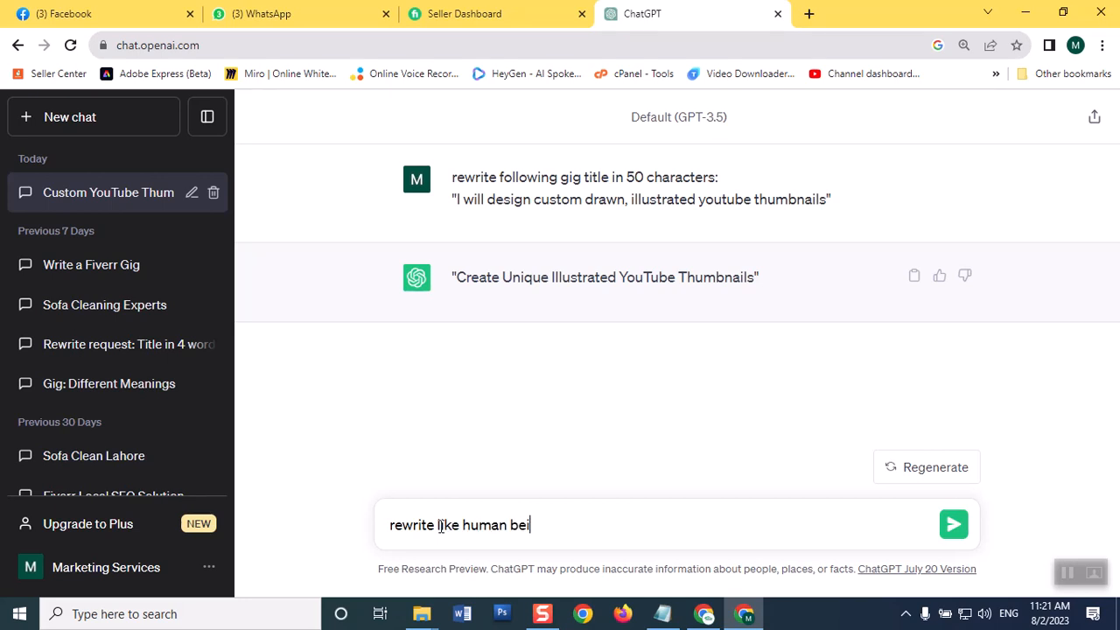
pyautogui.write('ng about 50 characters')
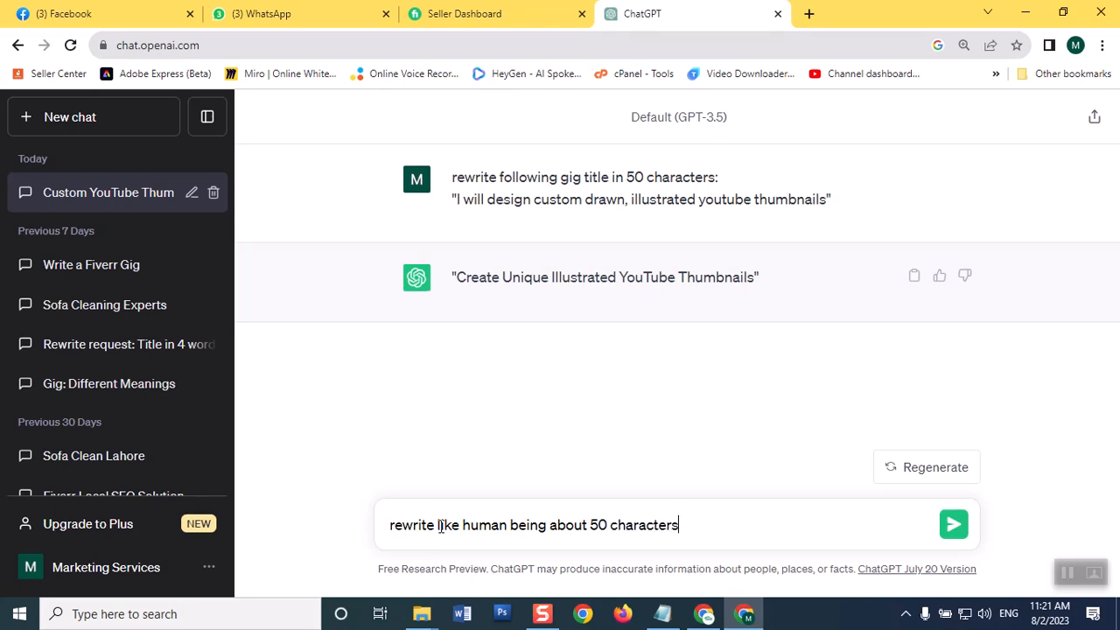
pyautogui.press('Return')
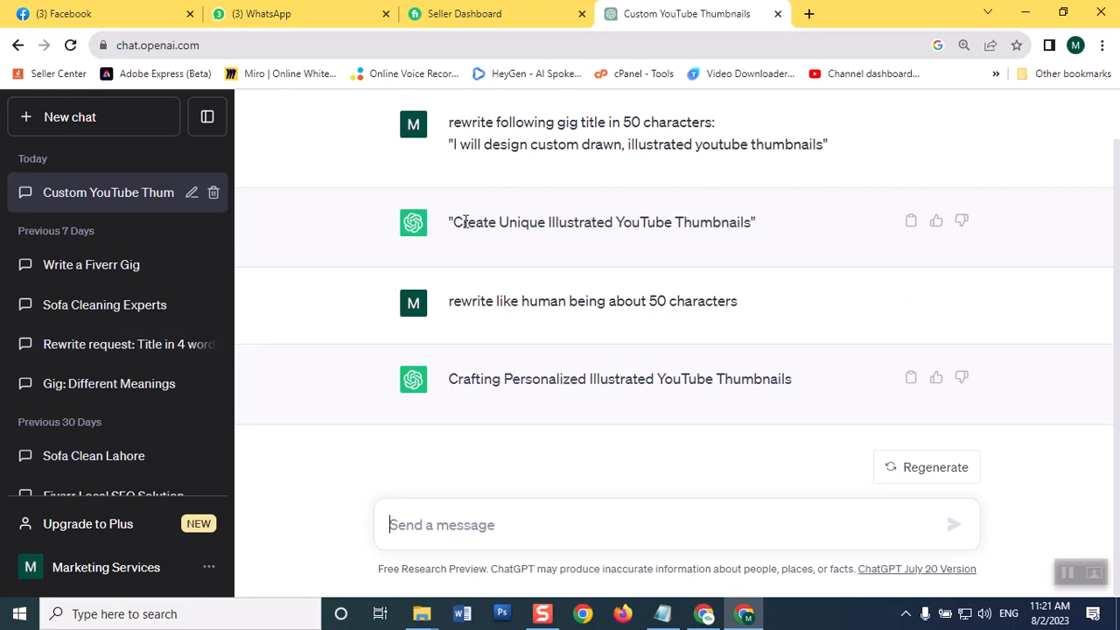
# - Select the first suggested title, "Create Unique Illustrated YouTube Thumbnails", without its quotation marks
pyautogui.moveTo(453, 223); pyautogui.dragTo(753, 224)
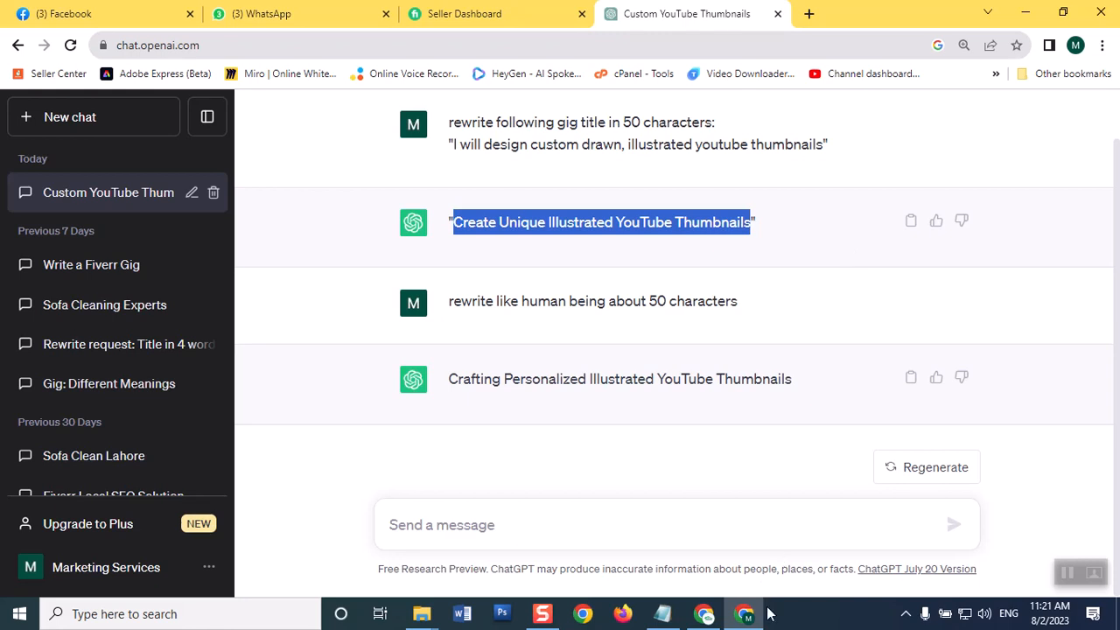
pyautogui.click(742, 615)
pyautogui.click(742, 617)
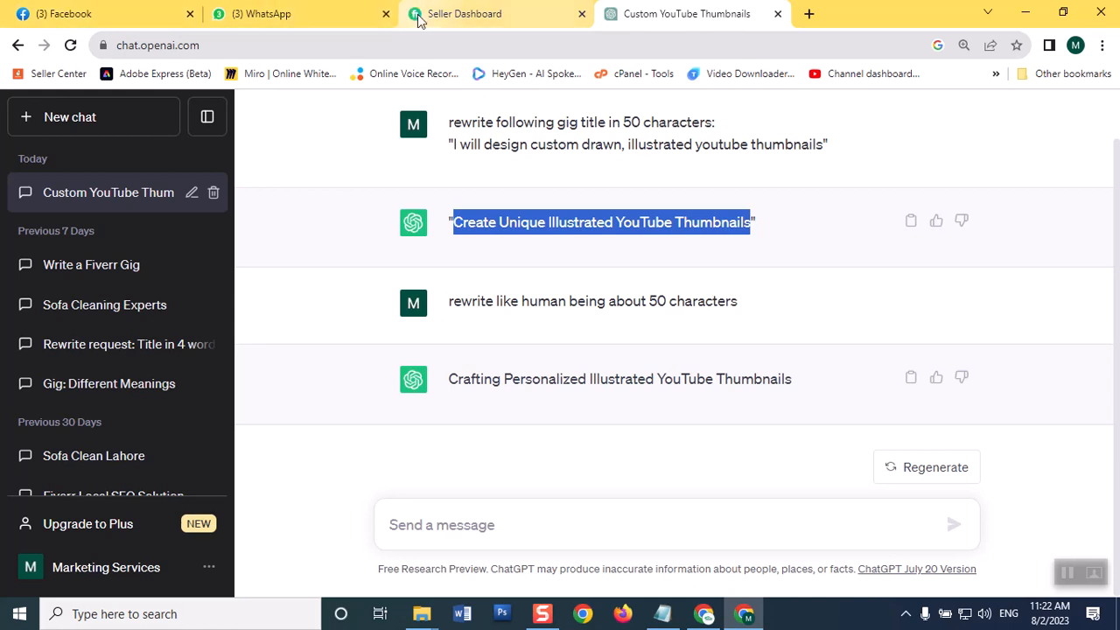
# - Switch to the Fiverr seller dashboard and open the seller's Gigs page
pyautogui.click(464, 13)
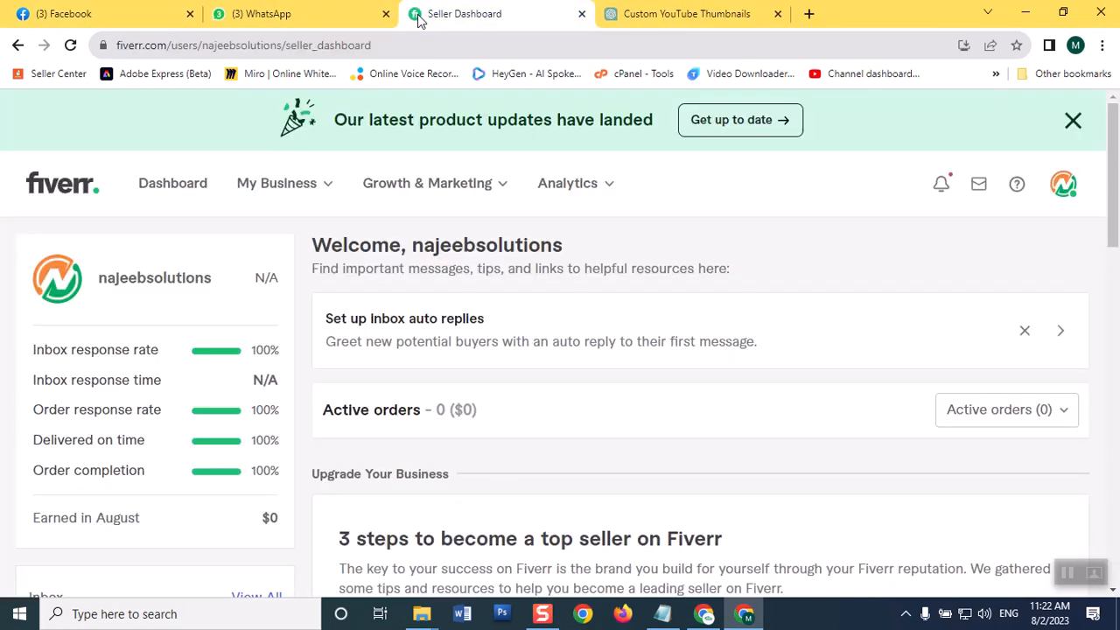
pyautogui.click(288, 190)
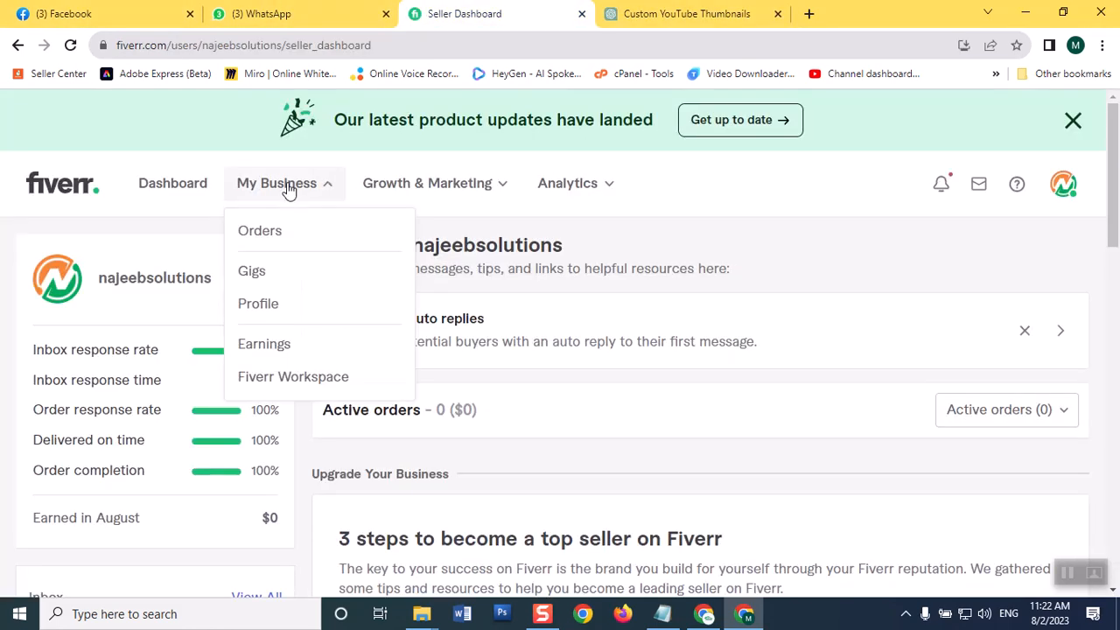
pyautogui.click(241, 287)
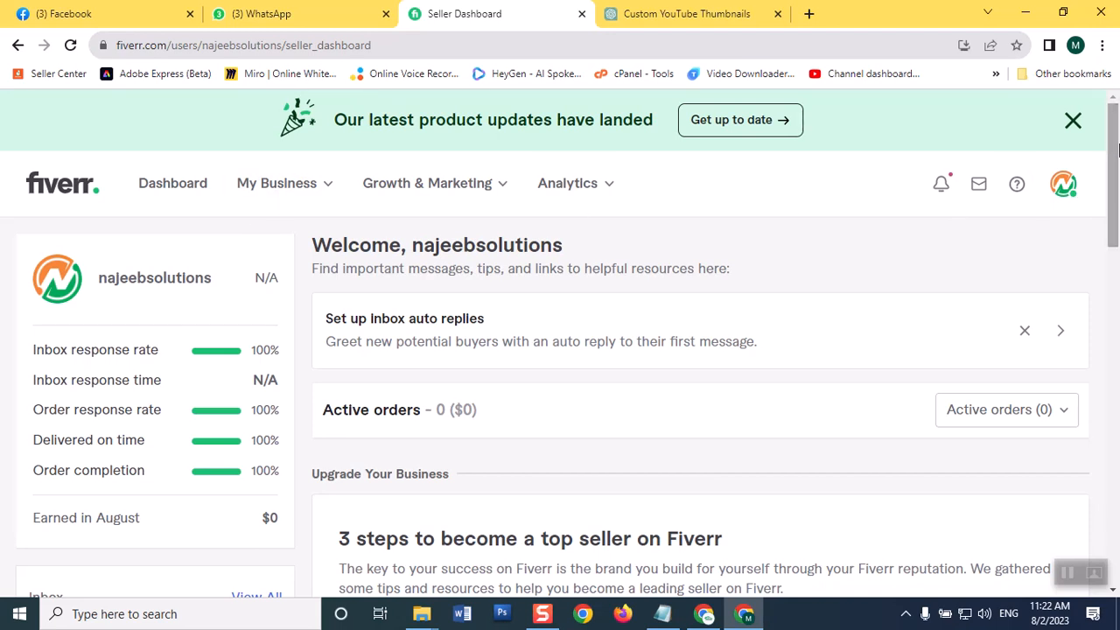
pyautogui.scroll(-2, 1116, 139)
pyautogui.scroll(2, 1116, 139)
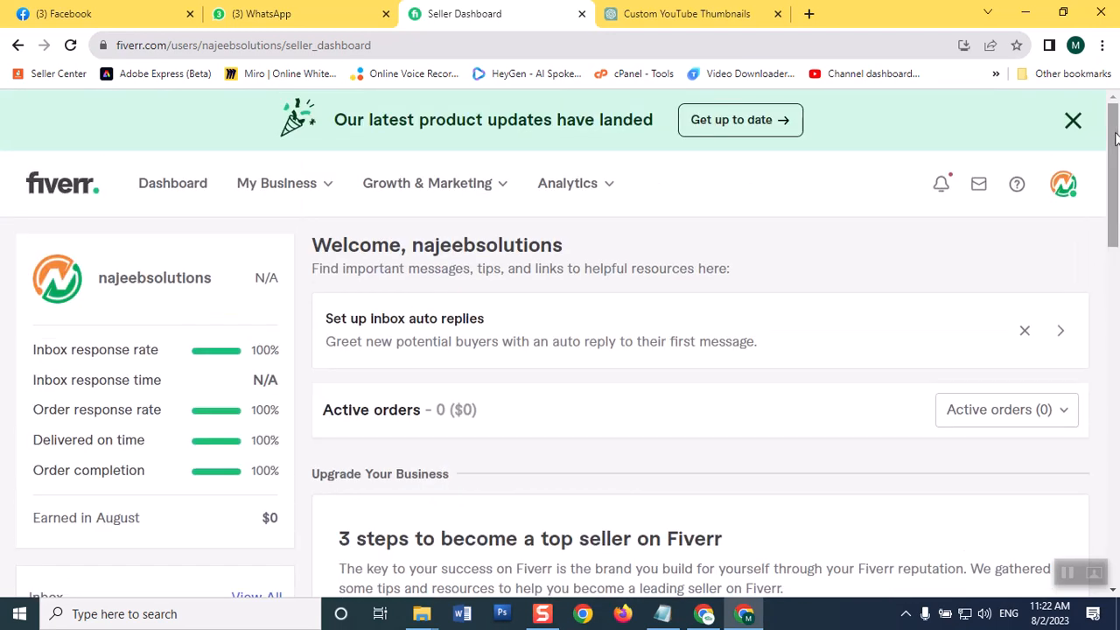
pyautogui.click(259, 187)
pyautogui.click(259, 278)
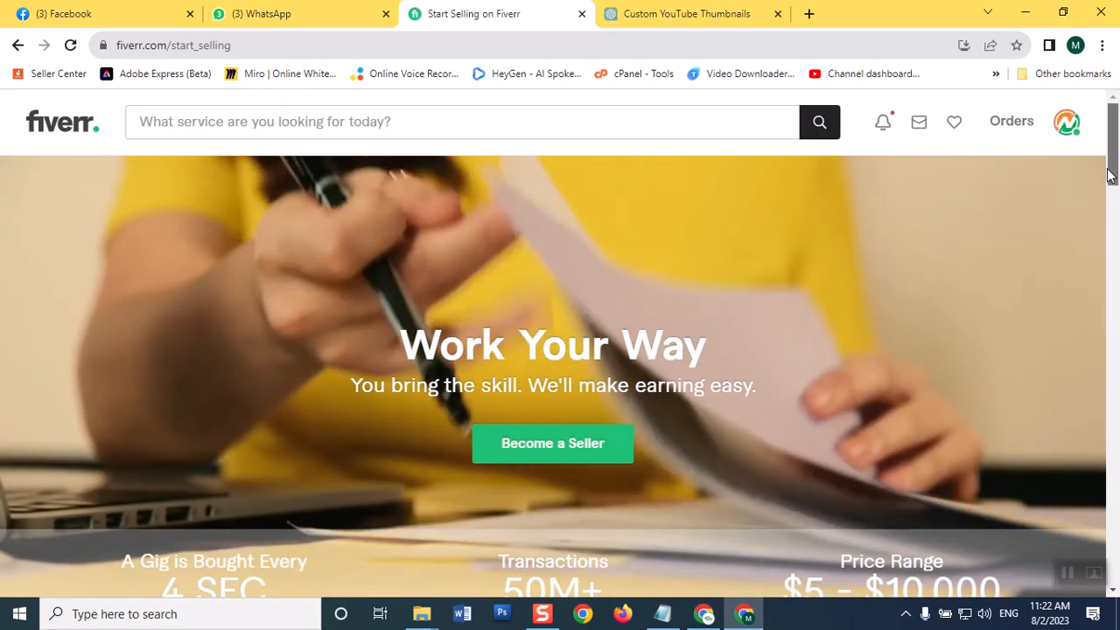
# - Start becoming a seller and continue through the onboarding overview pages to the Personal Info form
pyautogui.scroll(-1, 855, 238)
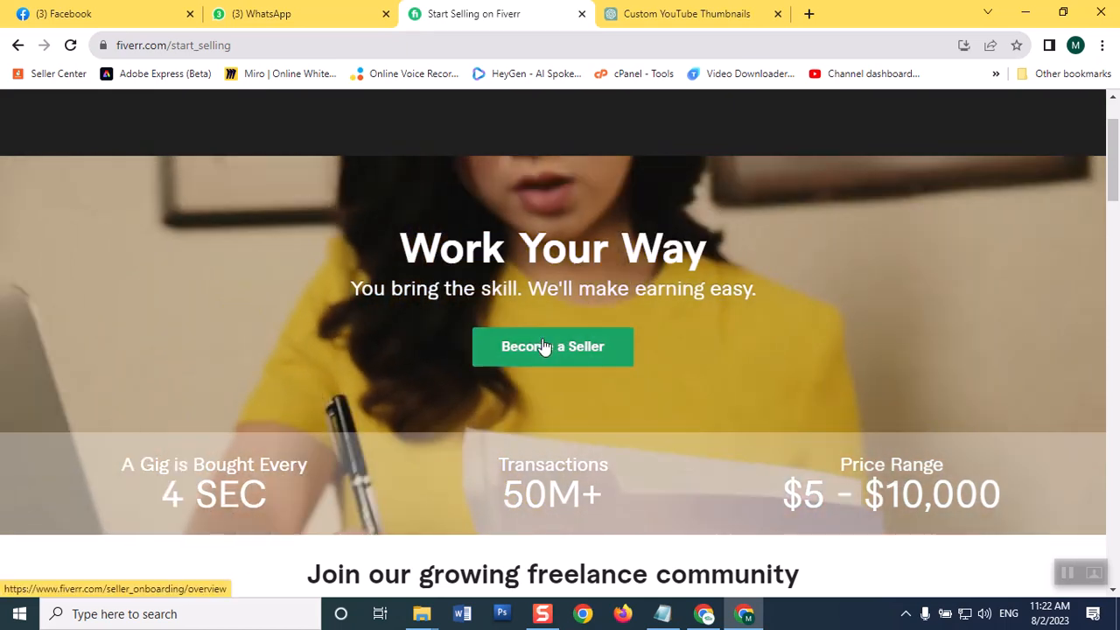
pyautogui.click(545, 349)
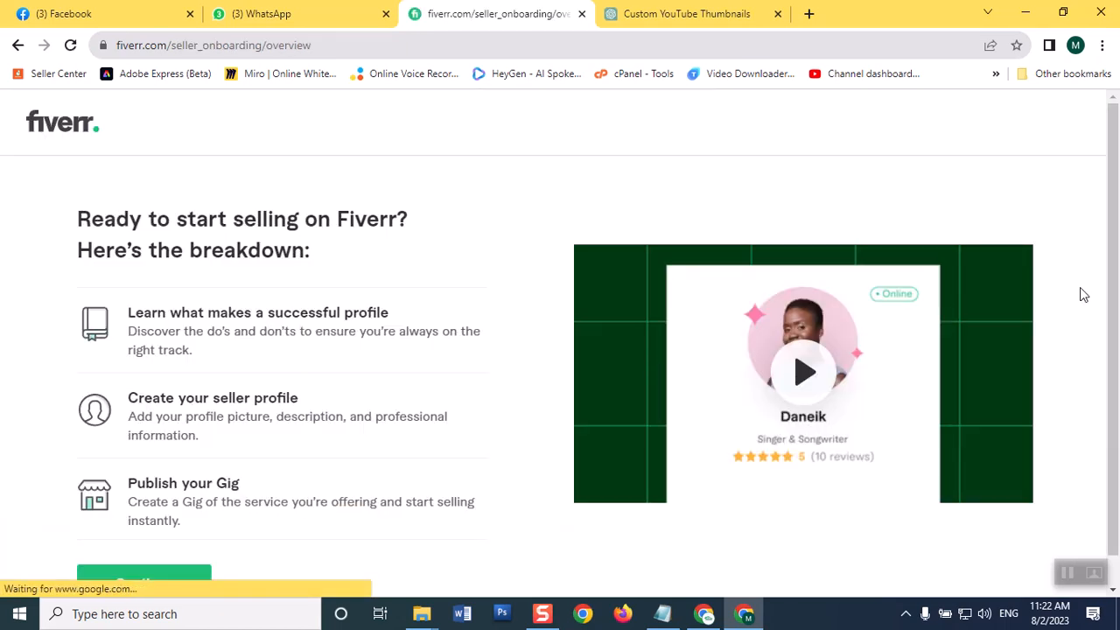
pyautogui.scroll(-1, 1118, 279)
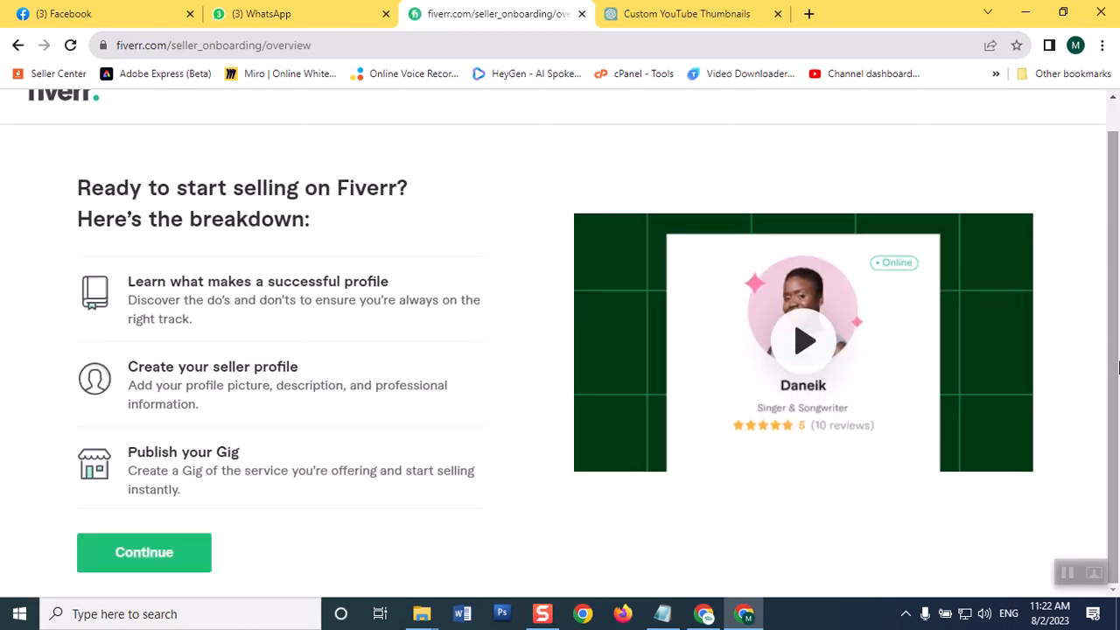
pyautogui.click(140, 551)
pyautogui.click(547, 555)
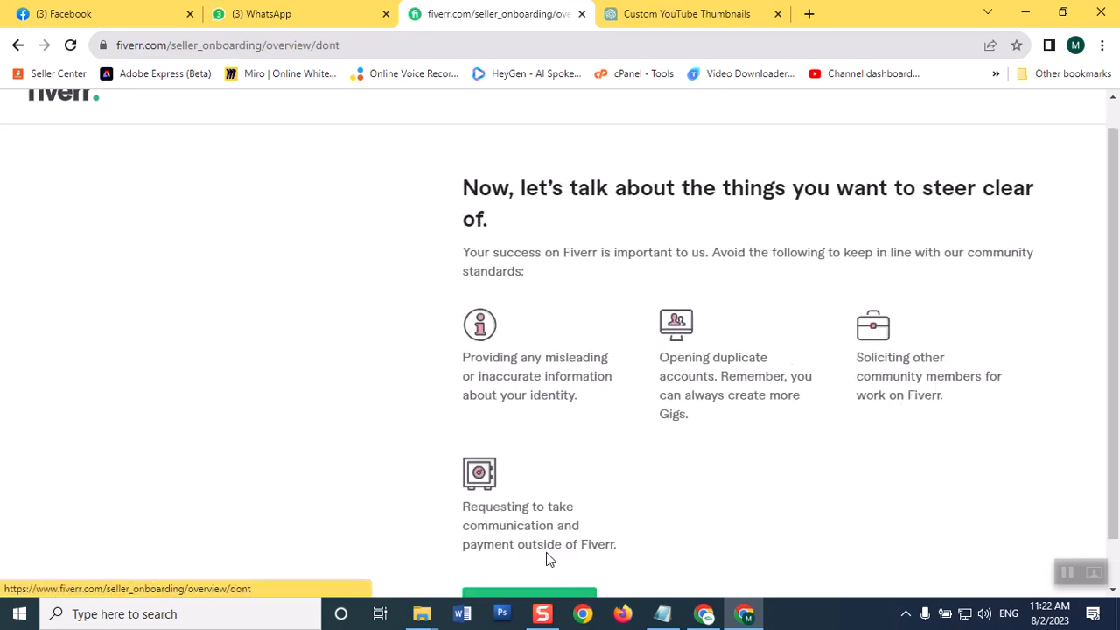
pyautogui.scroll(-1, 547, 558)
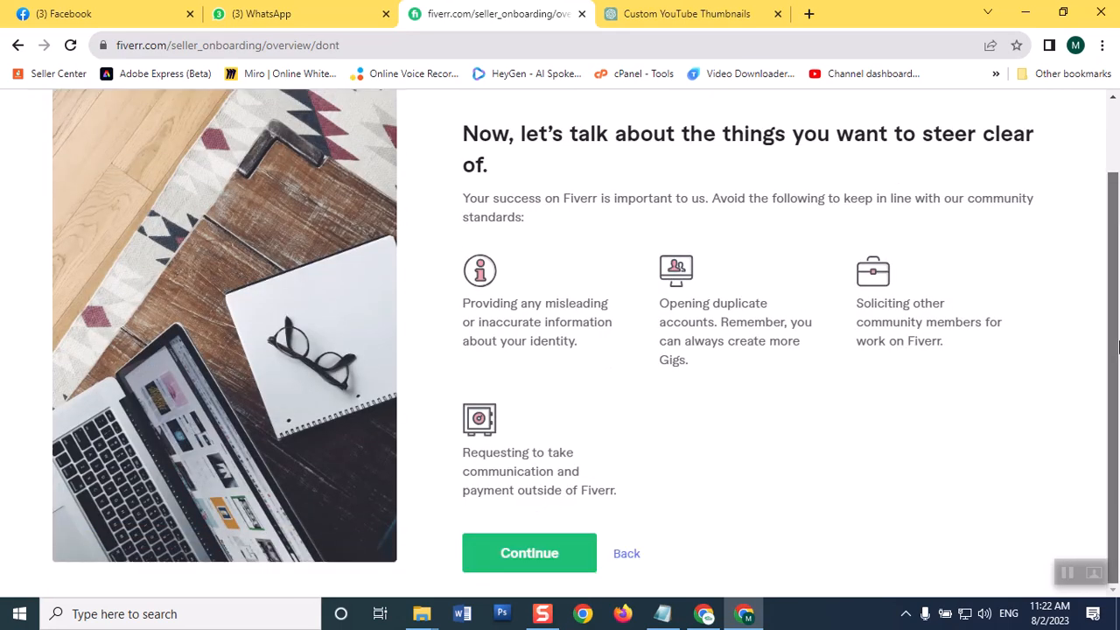
pyautogui.click(560, 555)
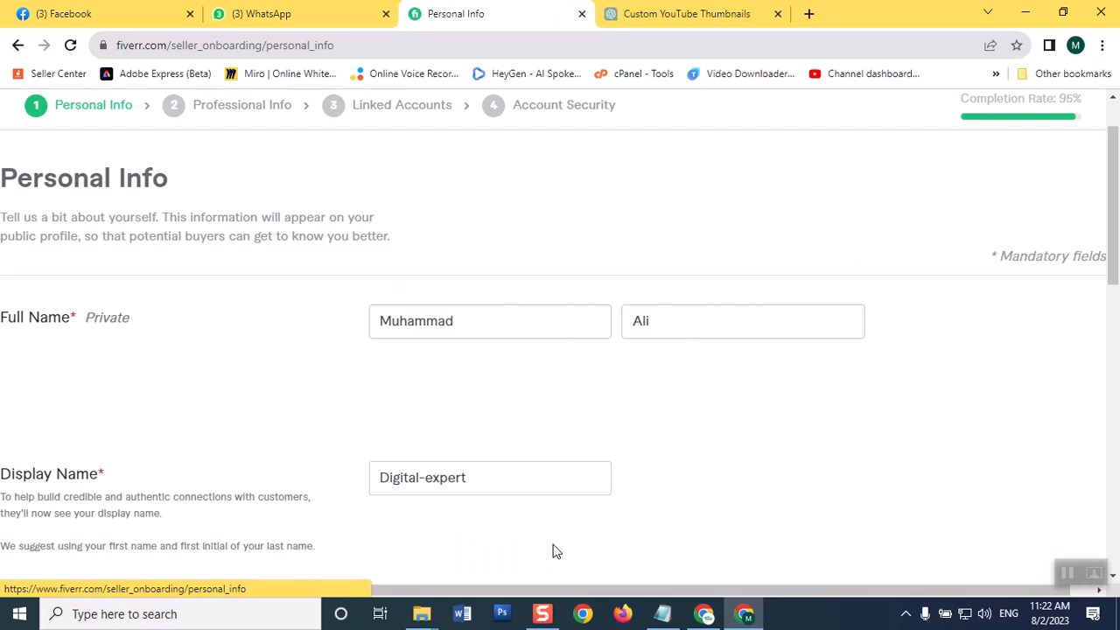
# - Keep the prefilled Personal Info and Professional Info details and continue to Linked Accounts
pyautogui.moveTo(1117, 238); pyautogui.dragTo(1117, 511)
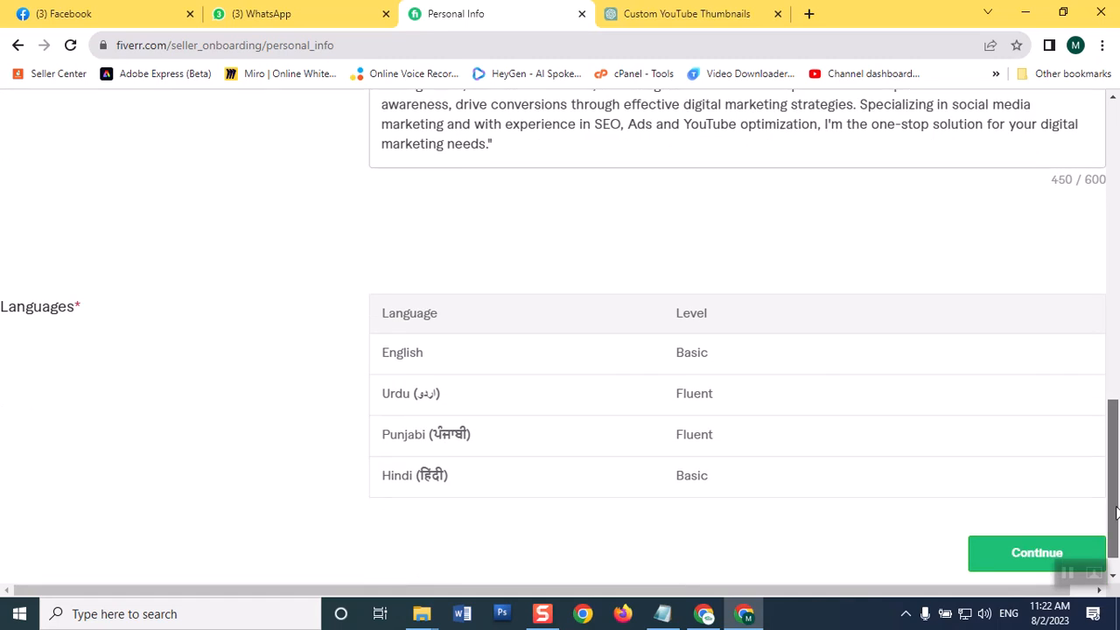
pyautogui.click(983, 559)
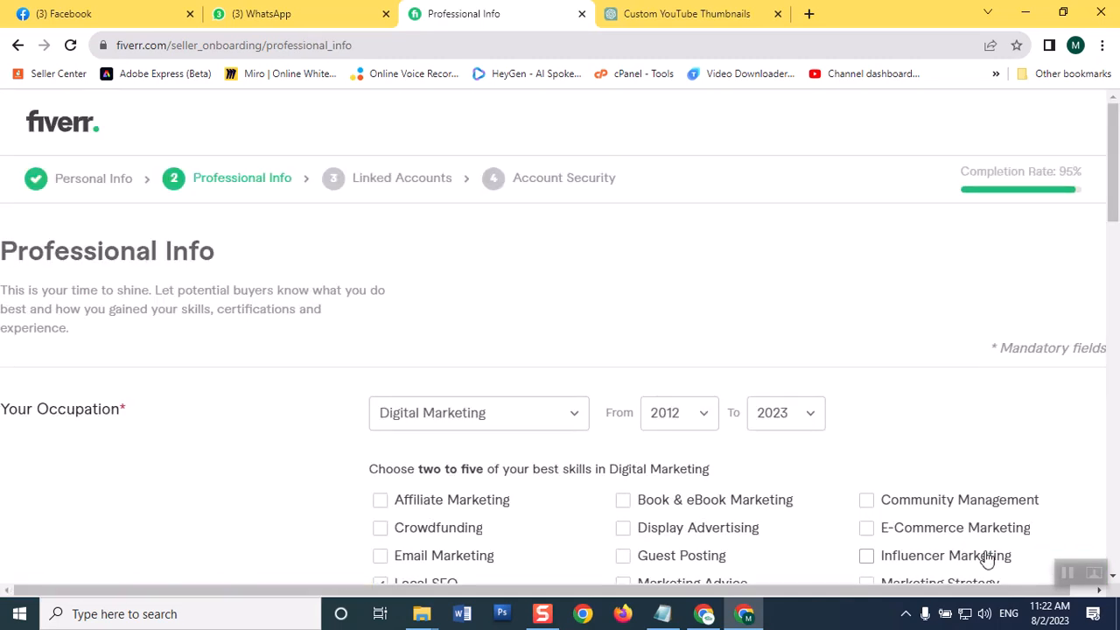
pyautogui.moveTo(1115, 207); pyautogui.dragTo(1117, 562)
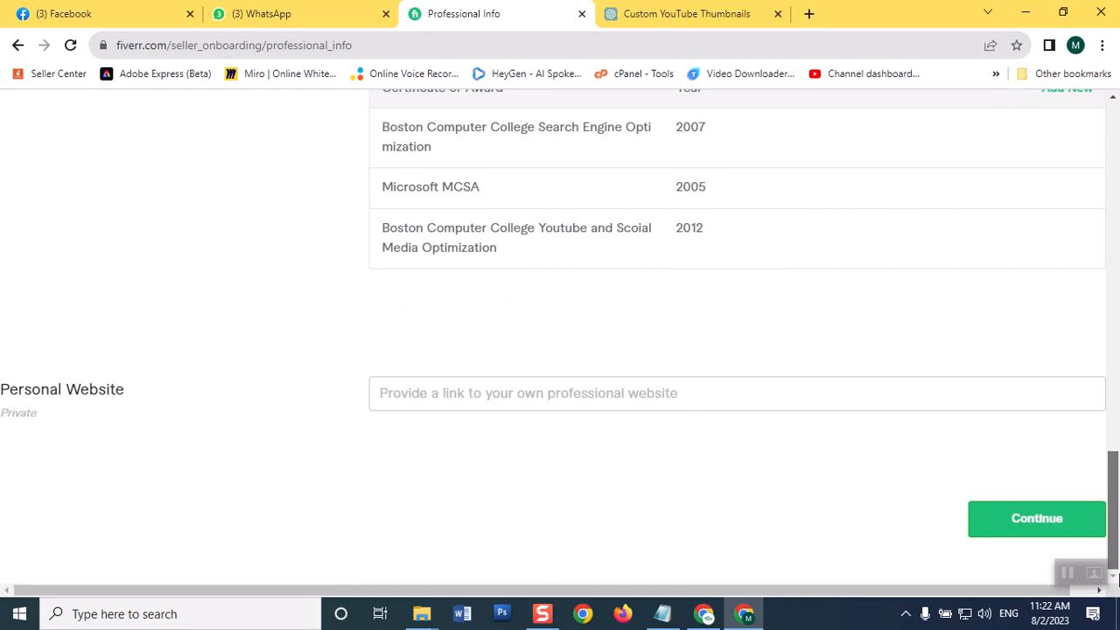
pyautogui.click(1057, 523)
# - Complete the Linked Accounts and Account Security stages and proceed to the new gig form
pyautogui.moveTo(1118, 375); pyautogui.dragTo(1118, 459)
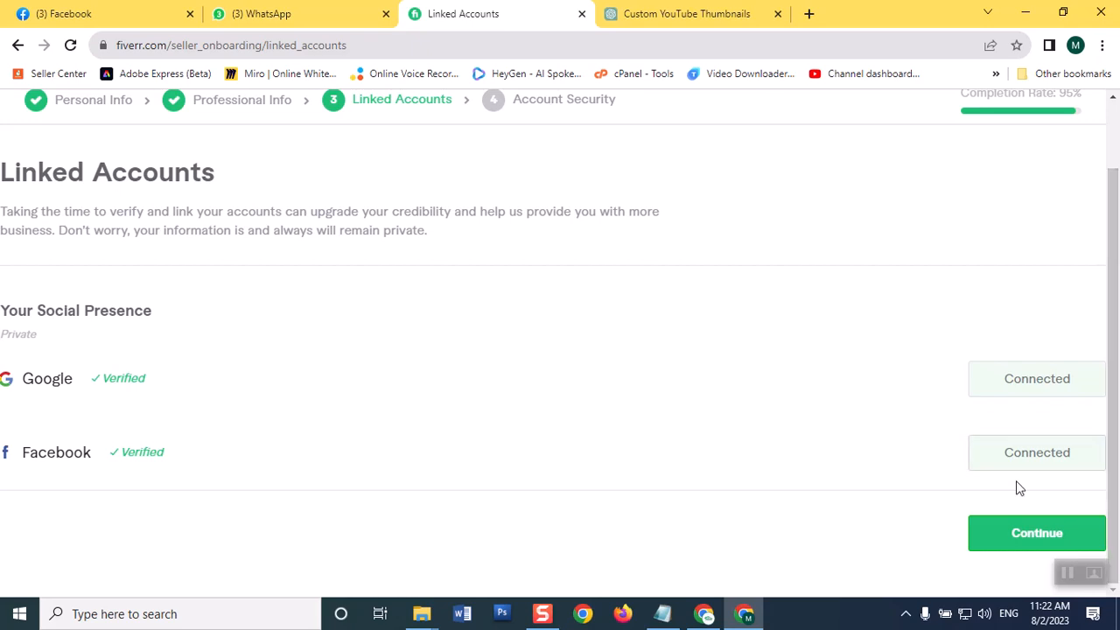
pyautogui.click(1012, 541)
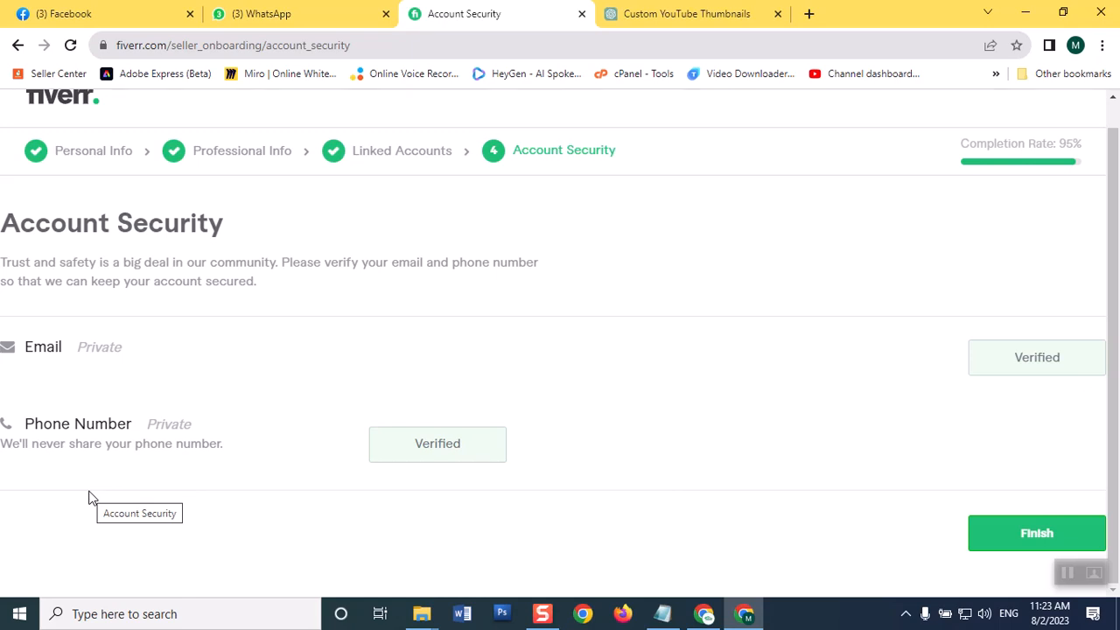
pyautogui.click(1017, 534)
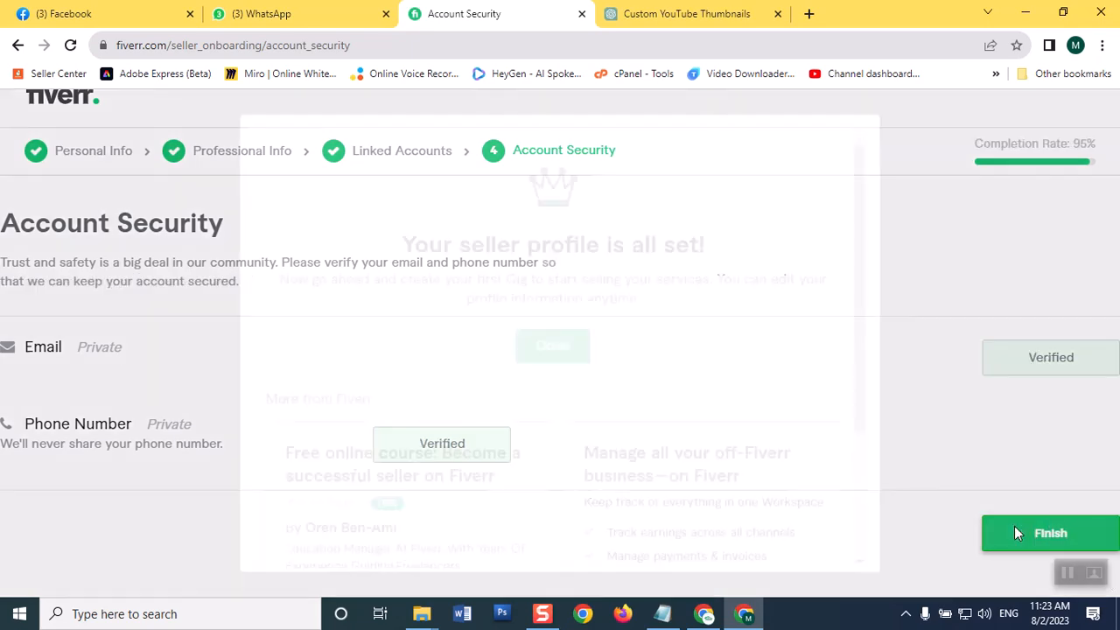
pyautogui.click(564, 350)
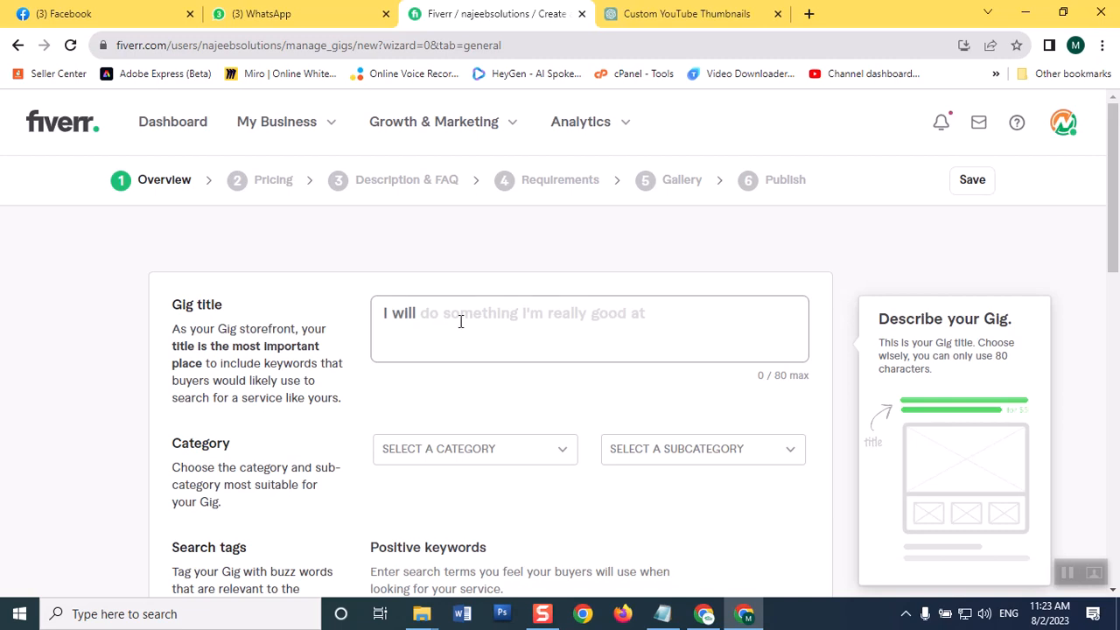
# - Enter "Create Unique Illustrated YouTube Thumbnails" as the gig title after "I will"
pyautogui.write('Create Unique Illustrated YouTube Thumbnails')
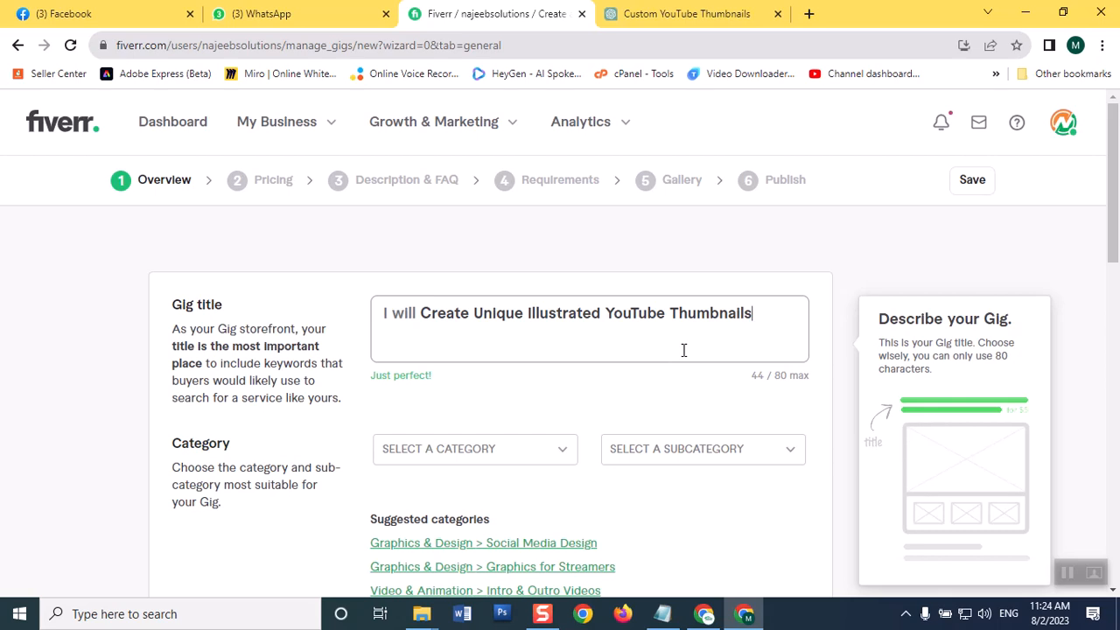
pyautogui.click(882, 182)
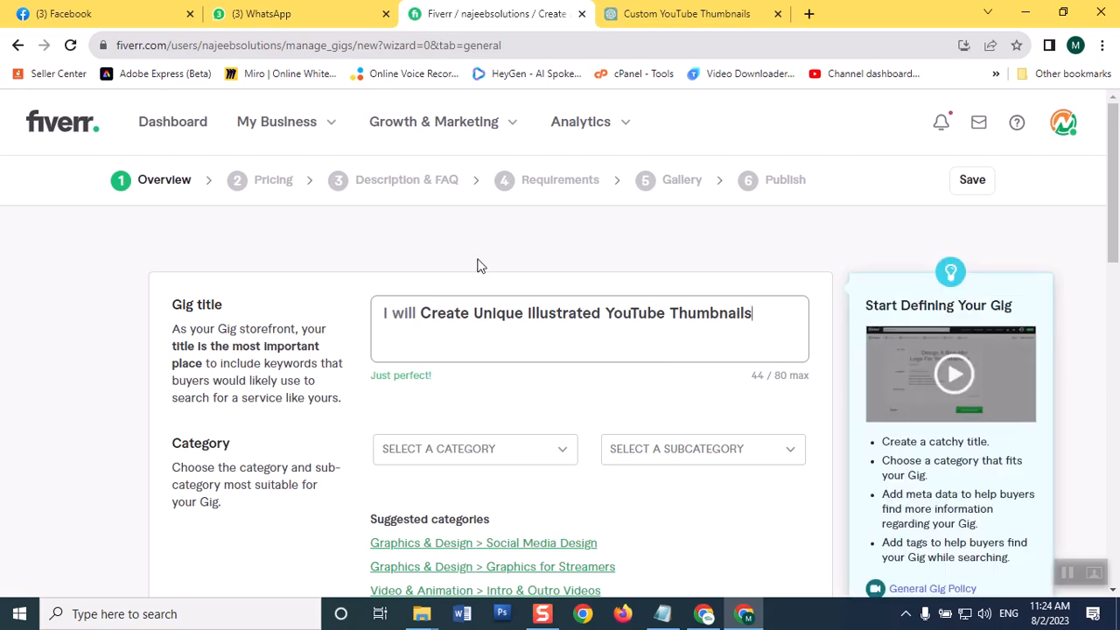
pyautogui.click(411, 317)
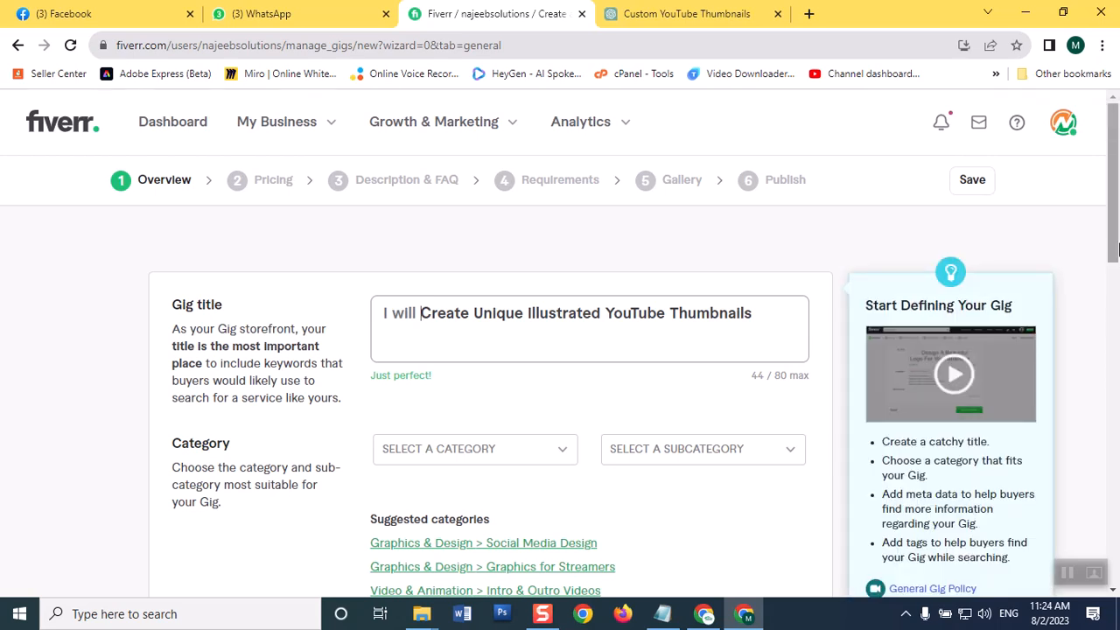
# - Set the gig category to the suggested Graphics & Design > Graphics for Streamers
pyautogui.scroll(-1, 1117, 262)
pyautogui.scroll(-2, 1118, 263)
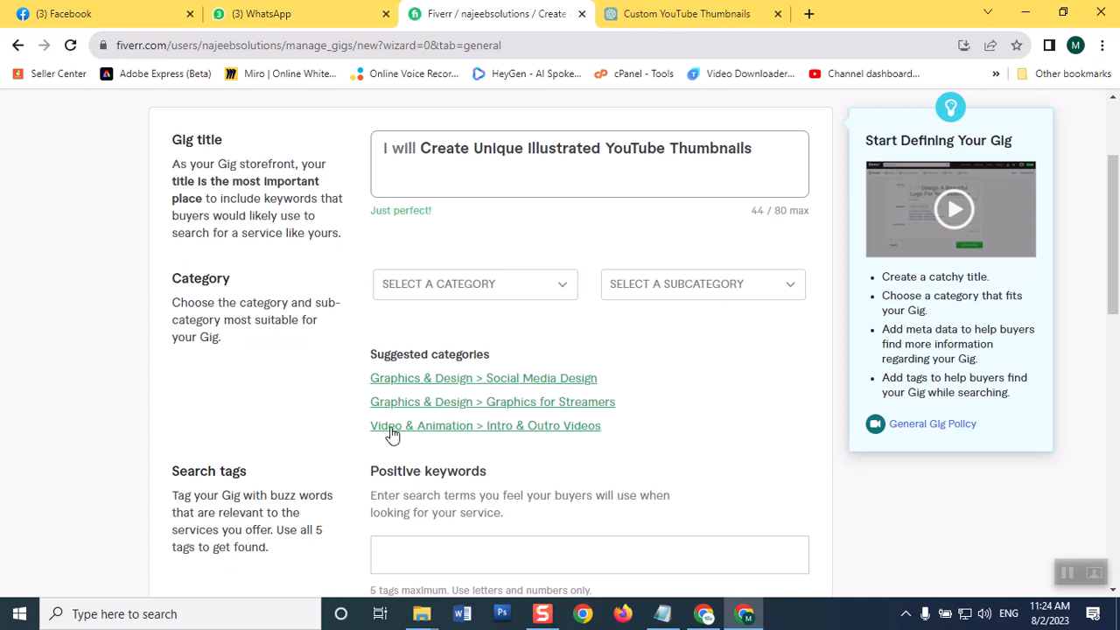
pyautogui.click(438, 403)
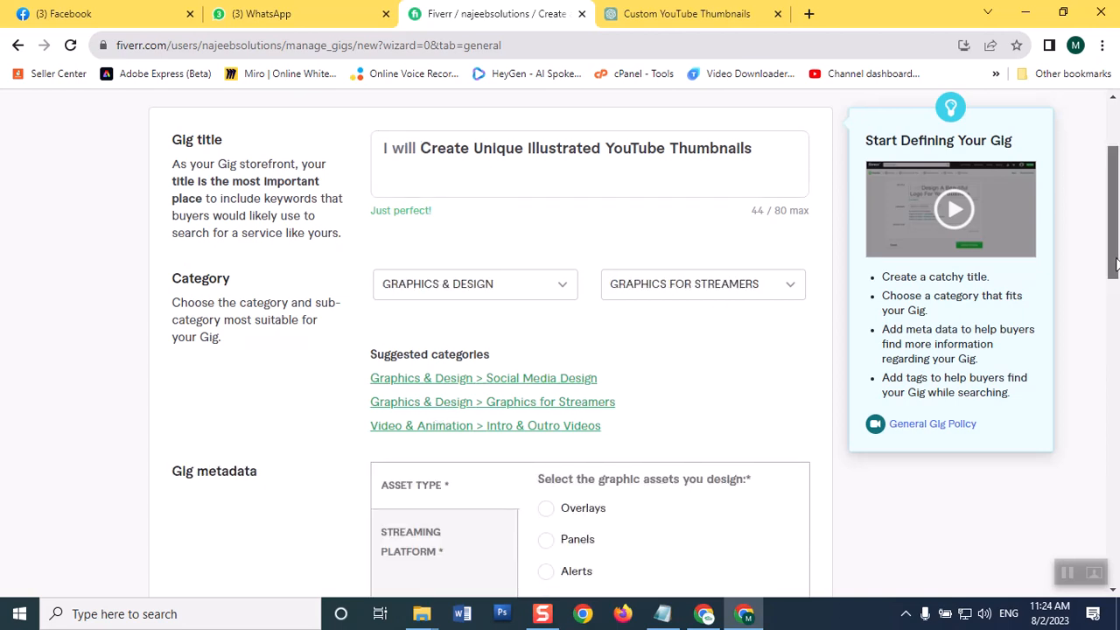
# - Choose Thumbnails as the asset type in the gig metadata
pyautogui.moveTo(1111, 264); pyautogui.dragTo(1110, 308)
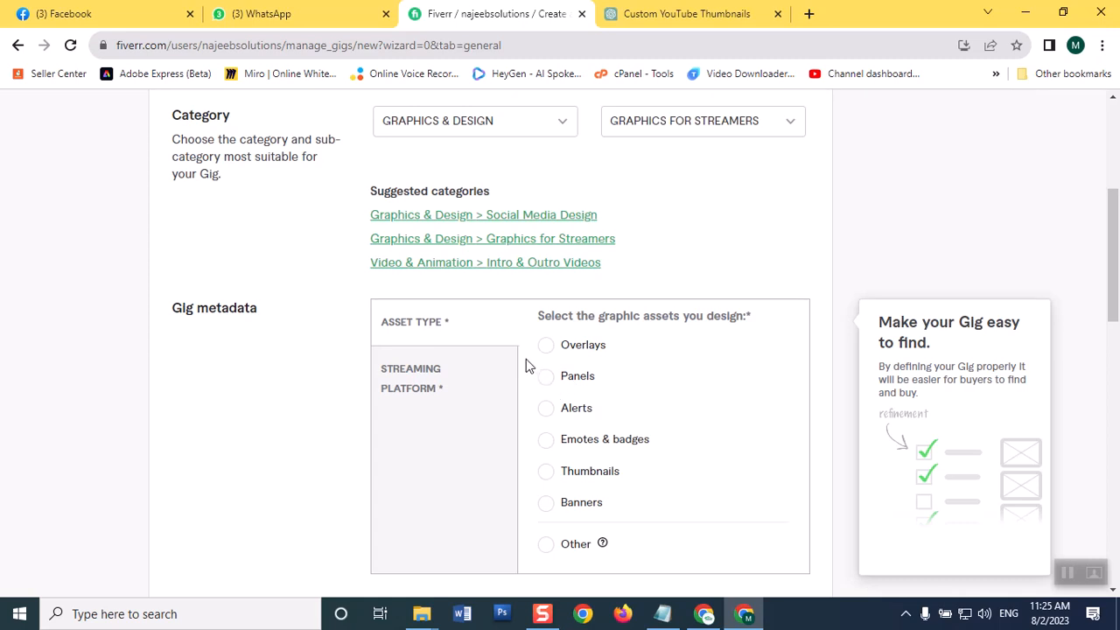
pyautogui.click(546, 476)
pyautogui.click(541, 508)
pyautogui.click(546, 473)
# - Select YouTube and Facebook as the streaming platforms in the gig metadata
pyautogui.click(394, 385)
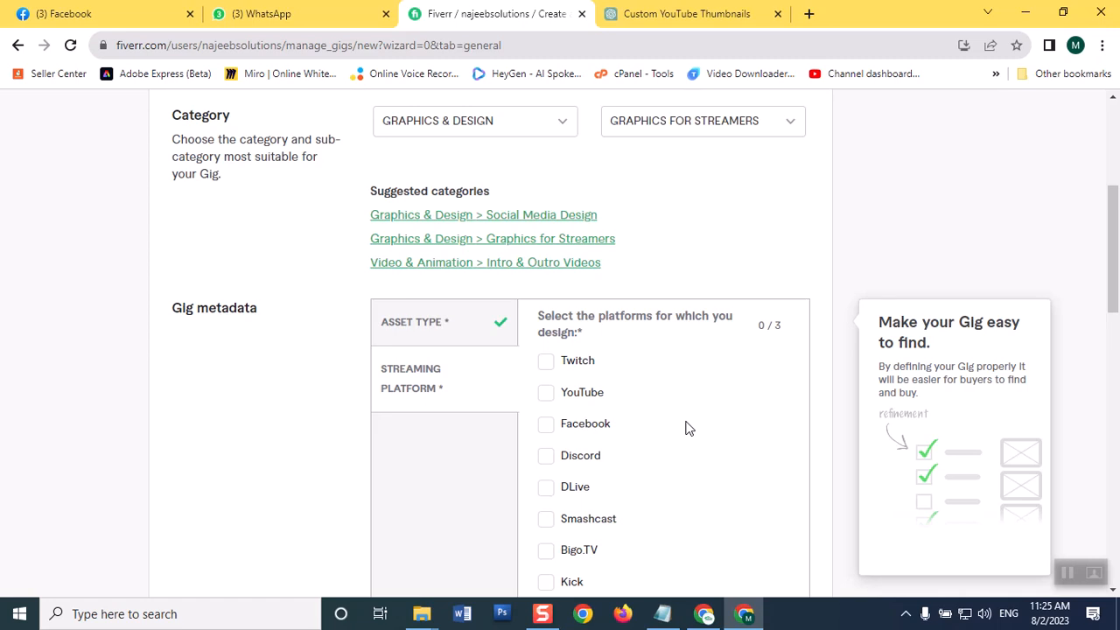
pyautogui.click(545, 396)
pyautogui.click(545, 428)
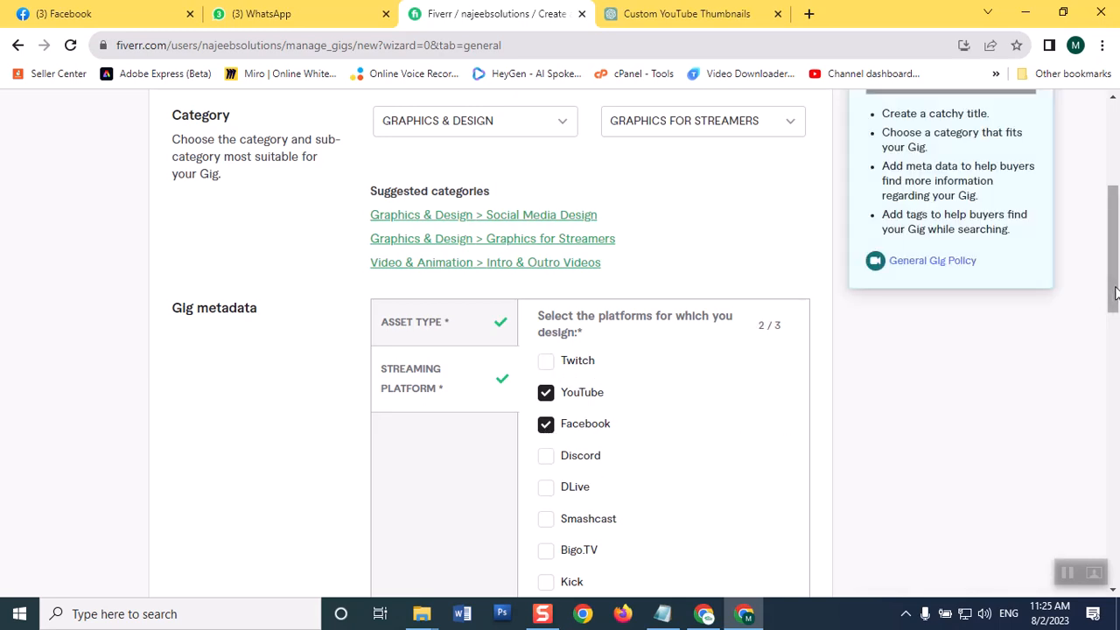
# - Go to the gig's search tags and consult the Top Focus Keywords on the YouTube thumbnail search results in the other browser window
pyautogui.moveTo(1115, 293); pyautogui.dragTo(1115, 308)
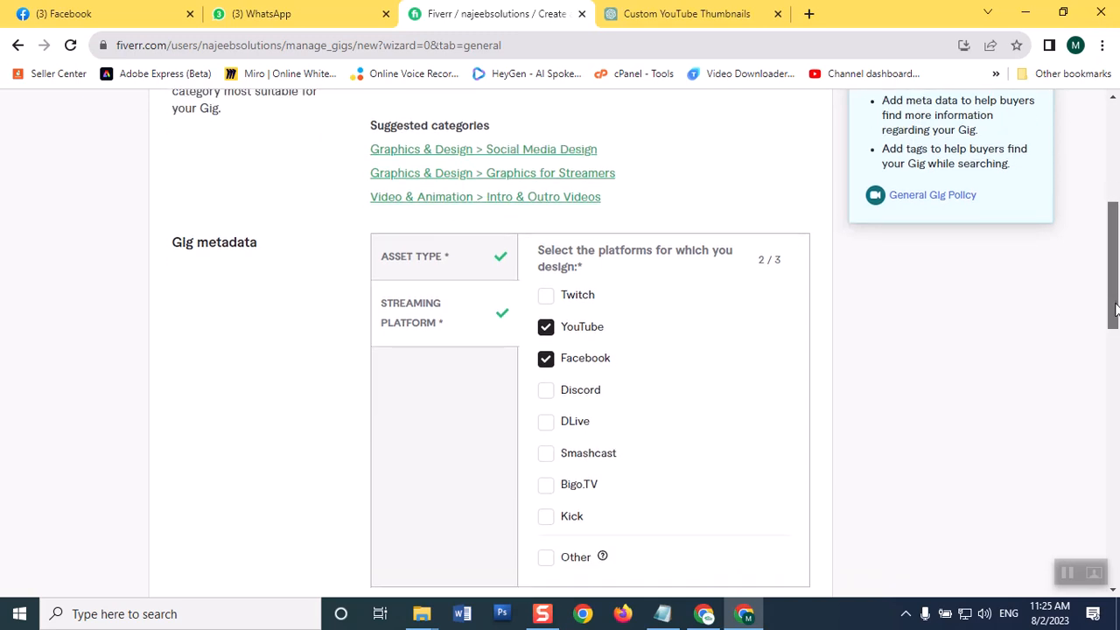
pyautogui.moveTo(1115, 308); pyautogui.dragTo(1095, 394)
pyautogui.moveTo(343, 325)
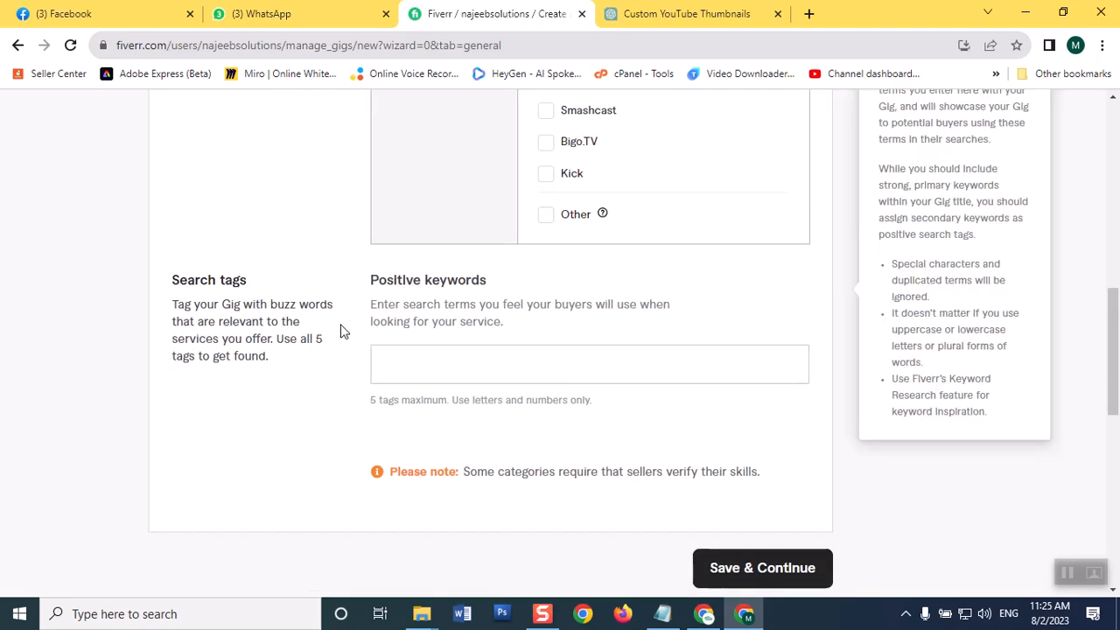
pyautogui.click(450, 352)
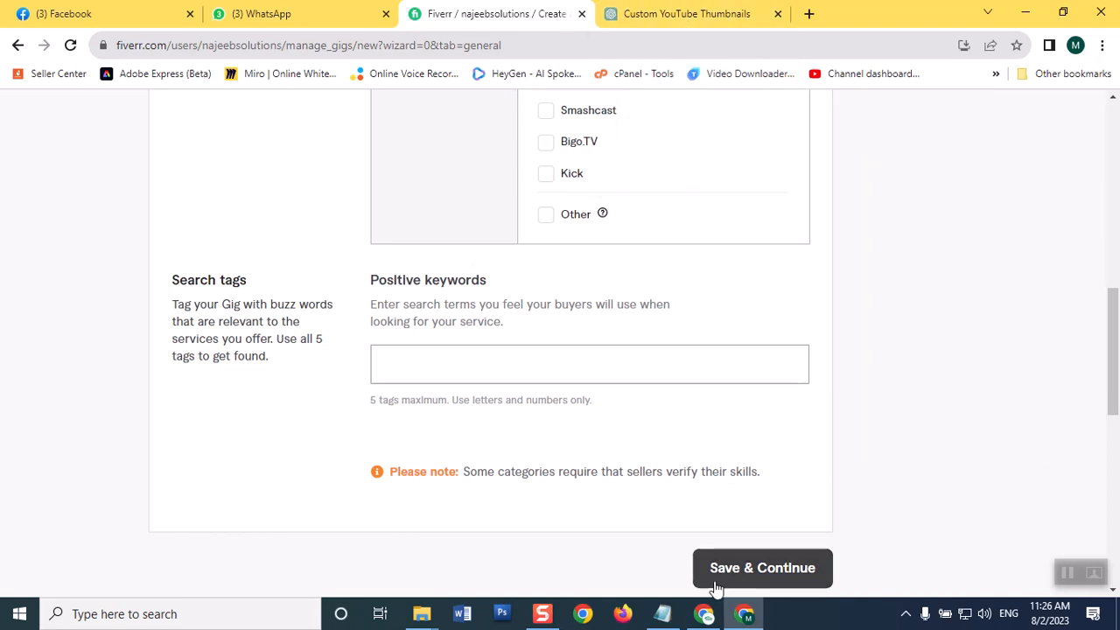
pyautogui.click(704, 614)
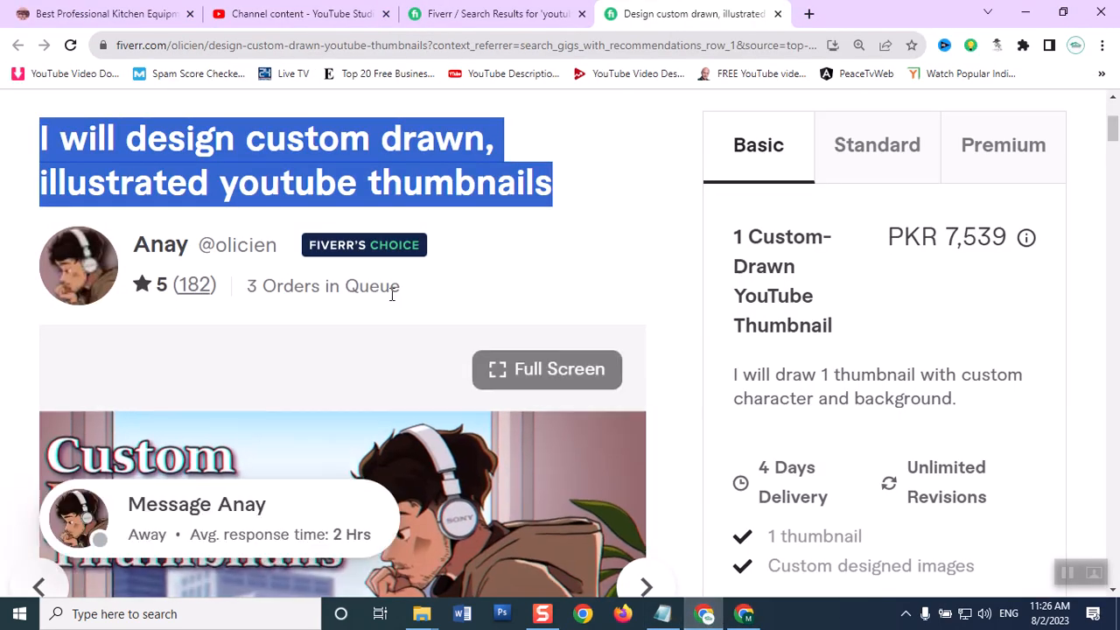
pyautogui.click(444, 14)
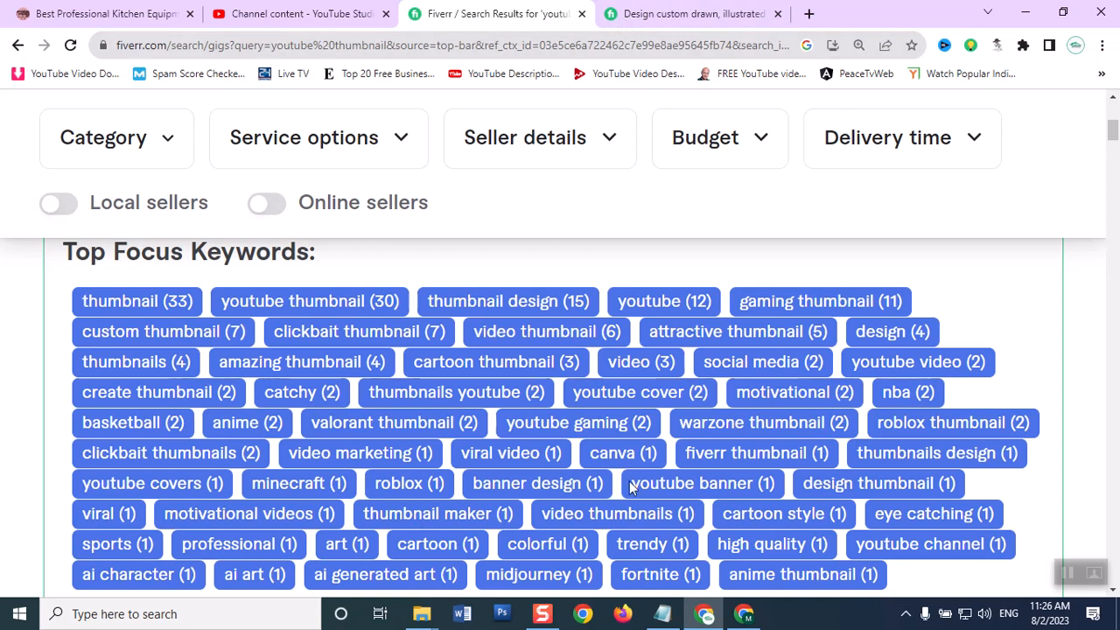
# - Return to the gig form and add "thumbnail" as a positive keyword search tag
pyautogui.click(744, 614)
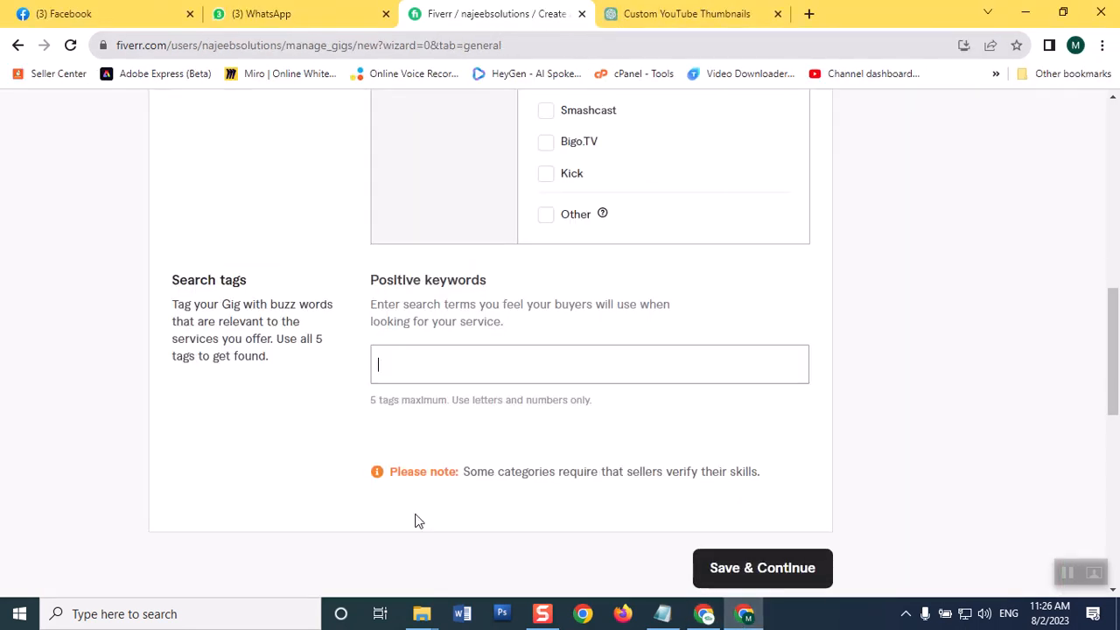
pyautogui.write('thum')
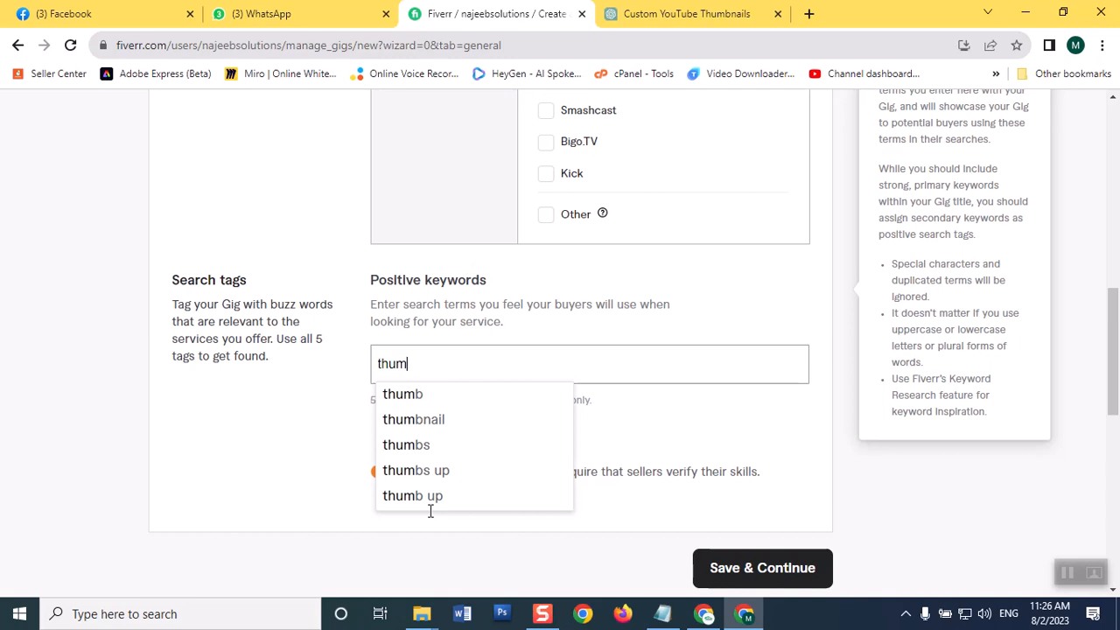
pyautogui.write('bnail')
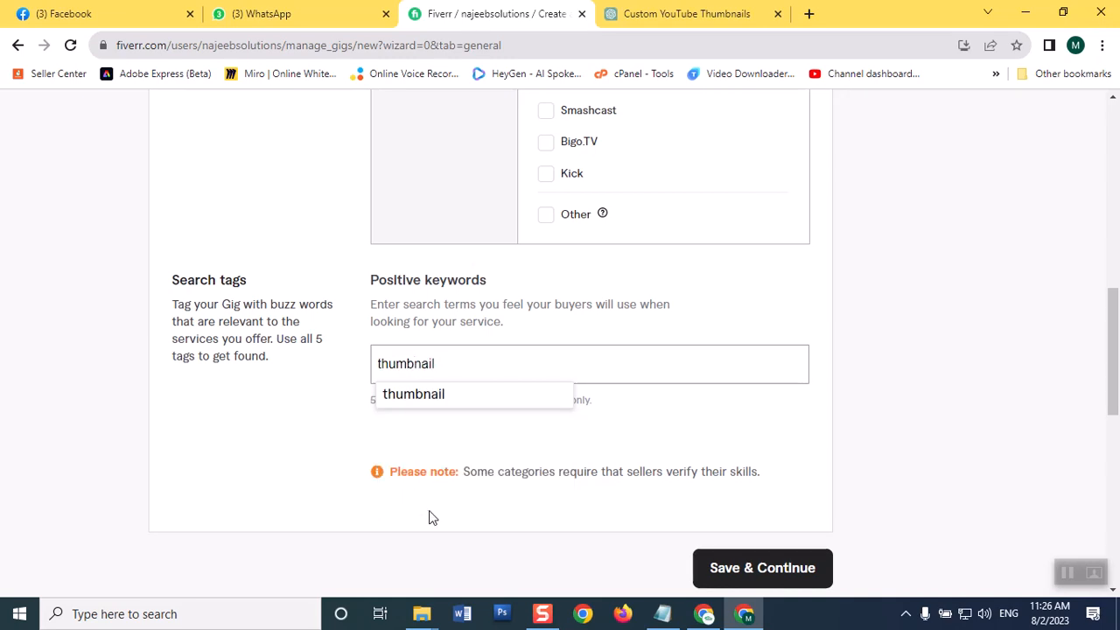
pyautogui.click(442, 396)
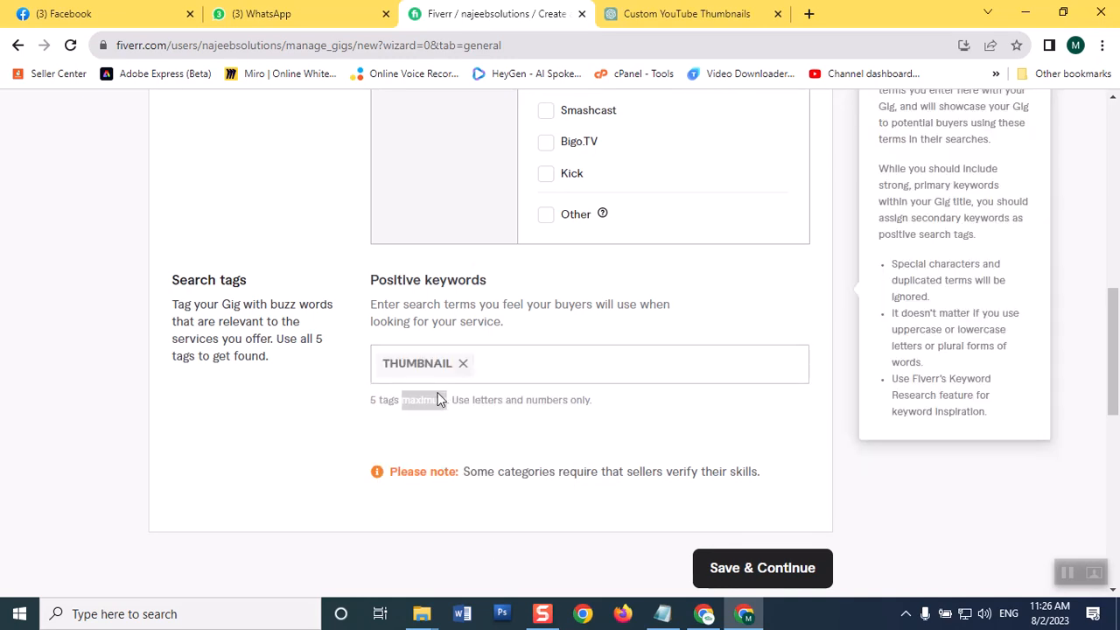
# - Add "youtube thumbnail" as a positive keyword search tag for the gig
pyautogui.click(521, 358)
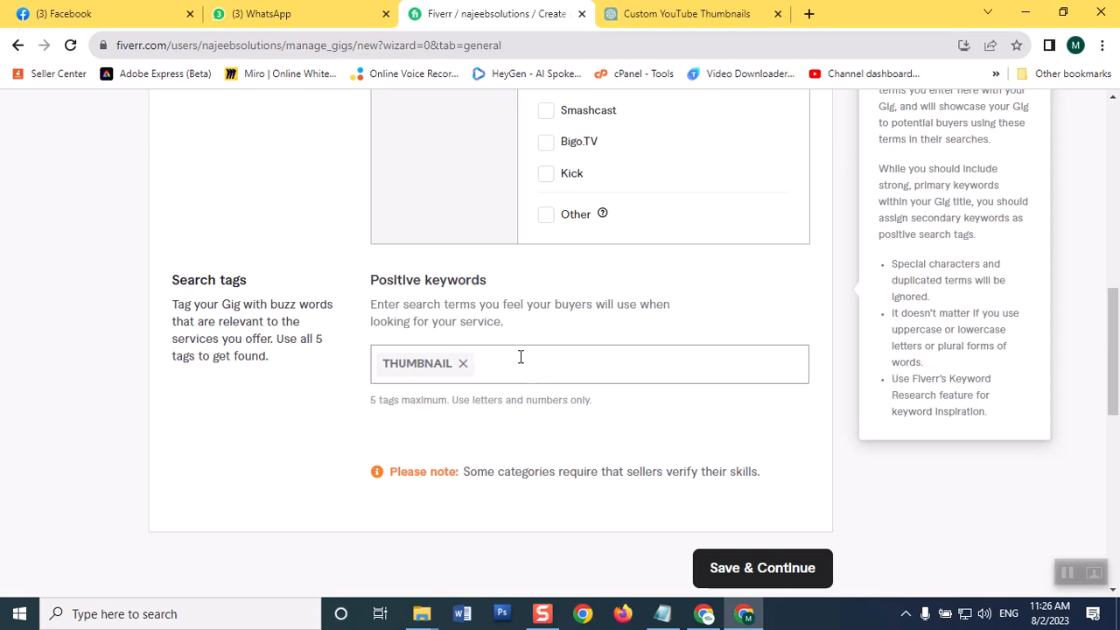
pyautogui.write('youtube ')
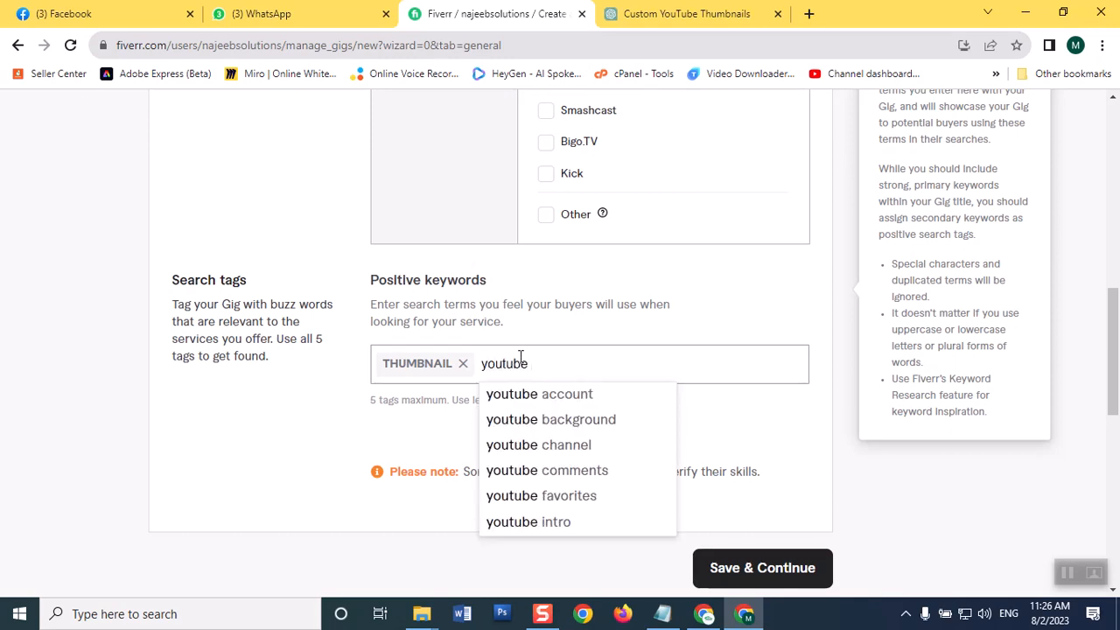
pyautogui.write('thum')
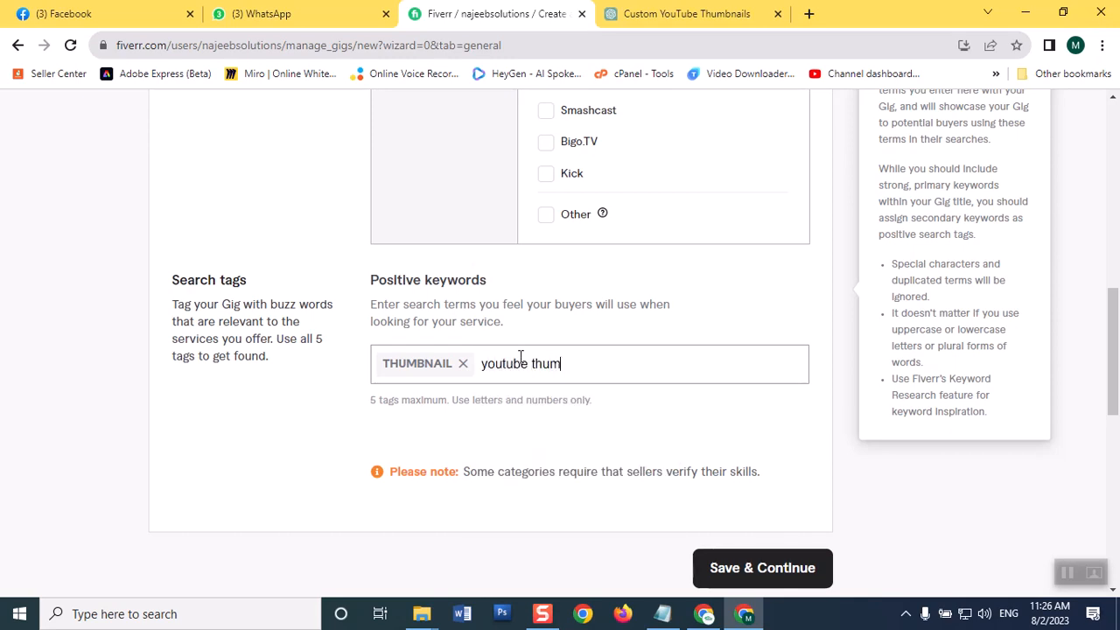
pyautogui.write('bnail')
pyautogui.press('Return')
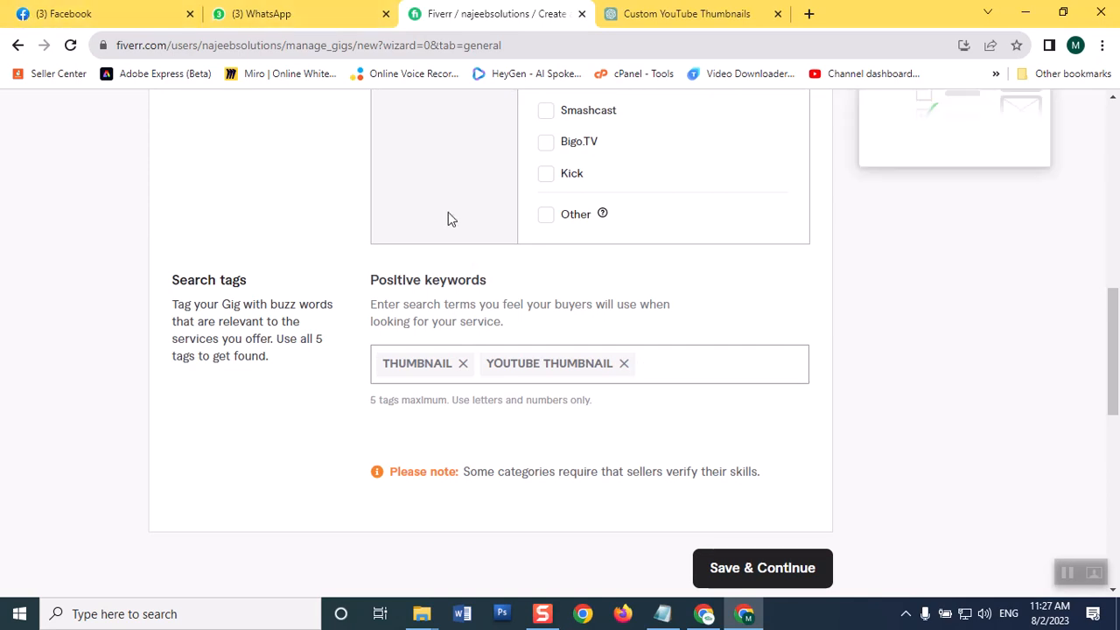
# - Review the gig title for wording and add "unique thumbnail" as a positive keyword search tag
pyautogui.moveTo(1111, 411); pyautogui.dragTo(1115, 246)
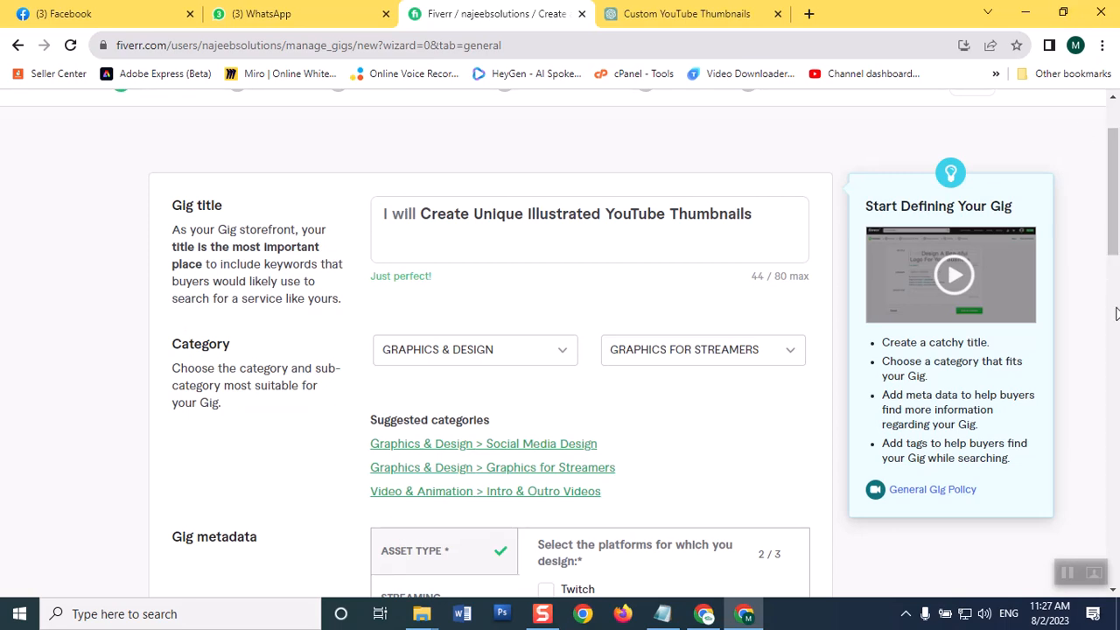
pyautogui.click(657, 244)
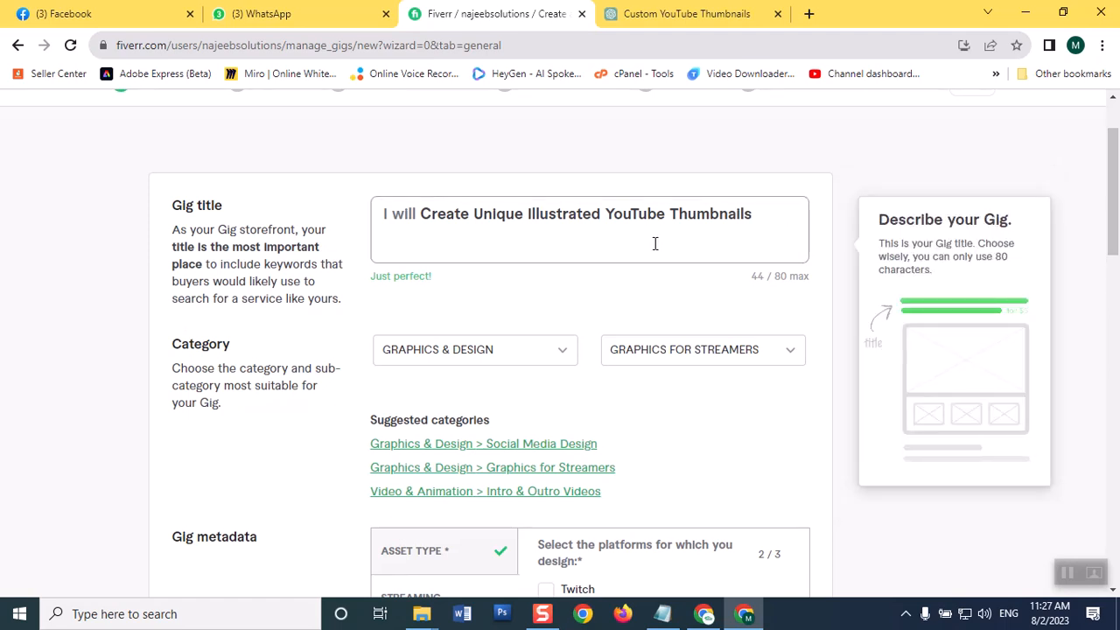
pyautogui.click(1080, 195)
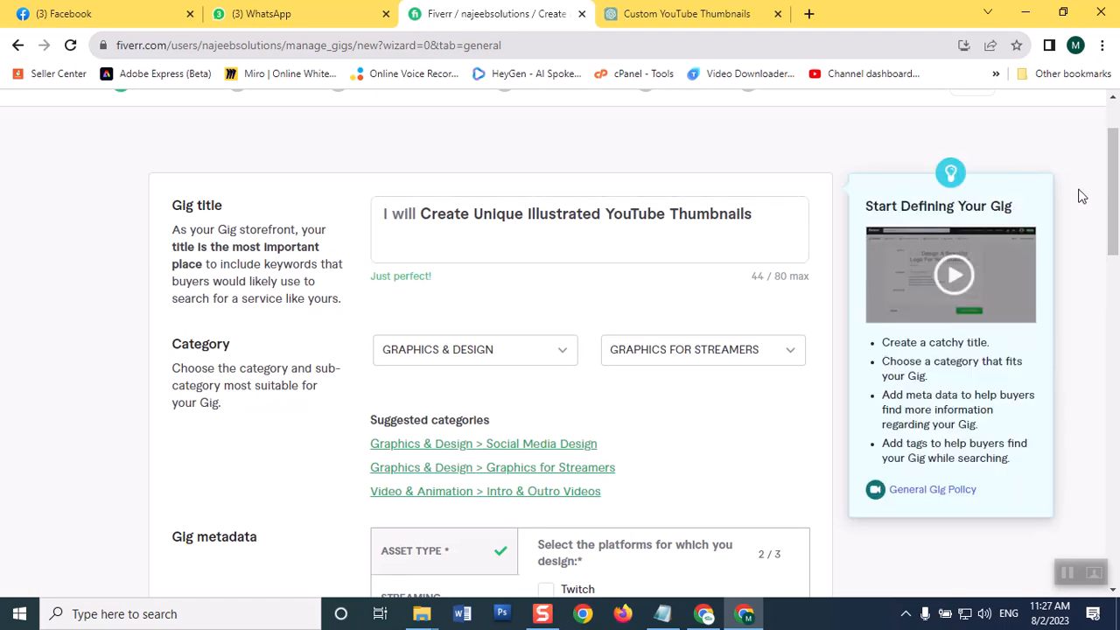
pyautogui.moveTo(1115, 201); pyautogui.dragTo(1116, 350)
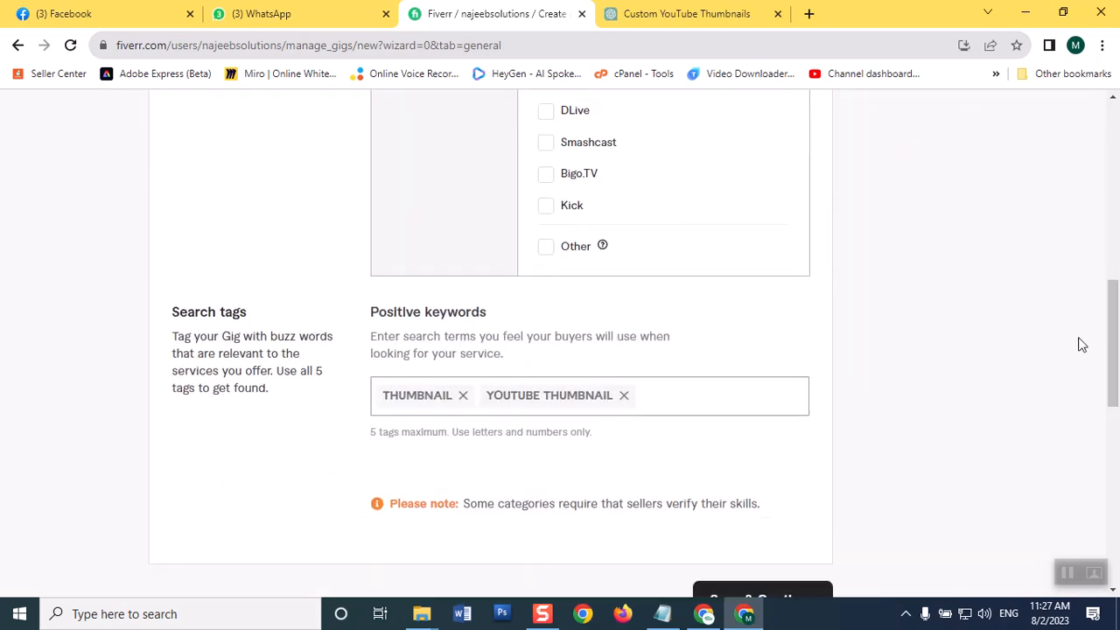
pyautogui.write('unique ')
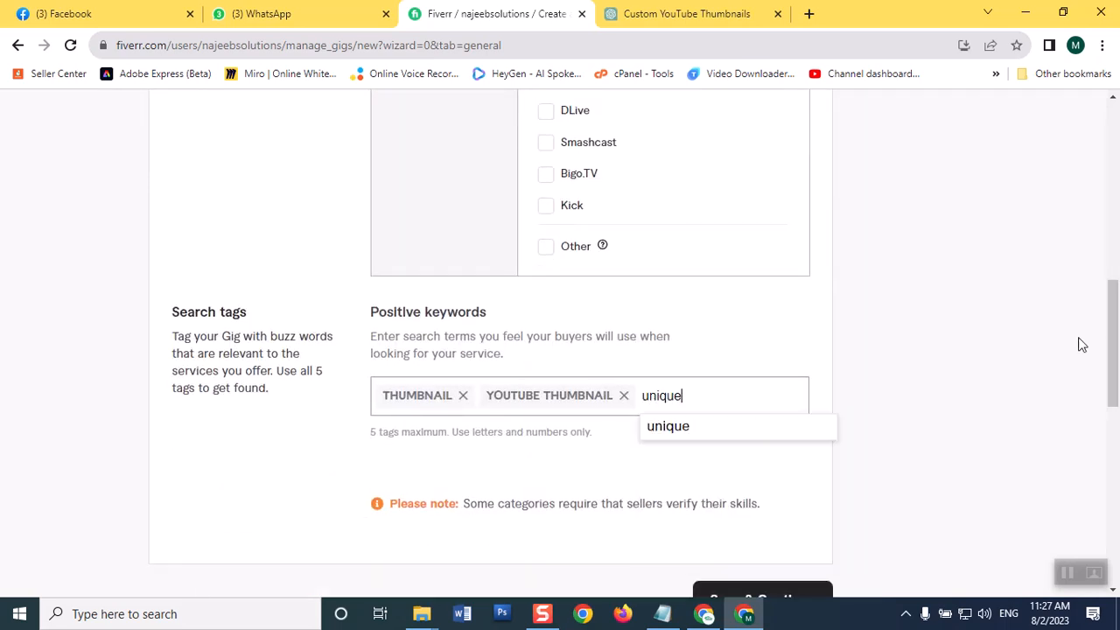
pyautogui.write('thum')
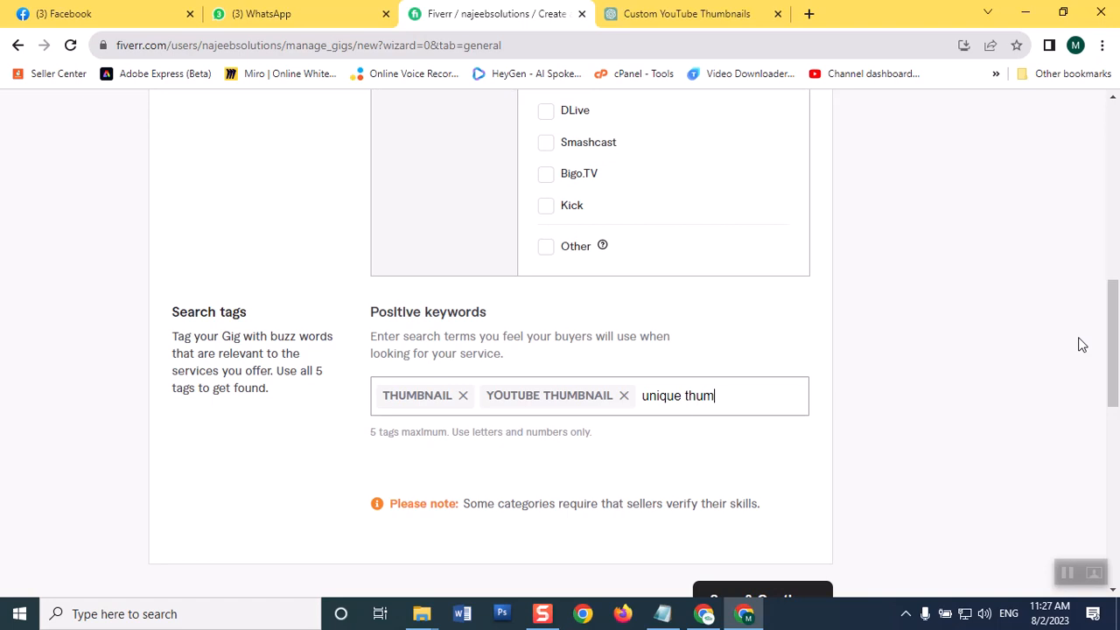
pyautogui.write('bnail')
pyautogui.press('Return')
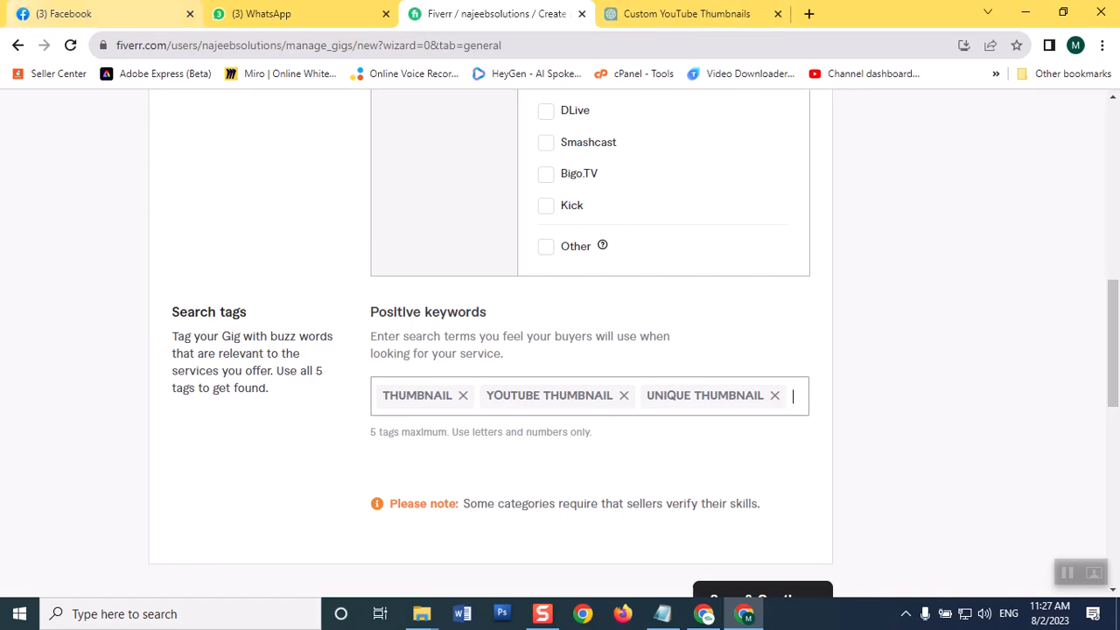
pyautogui.write('thum')
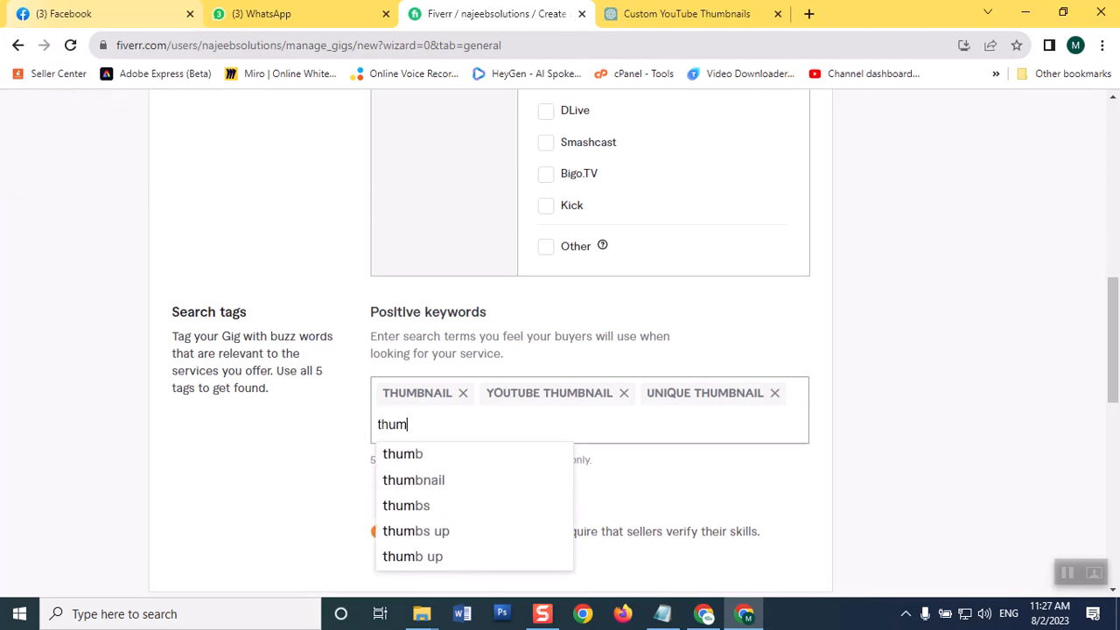
pyautogui.write('banil ')
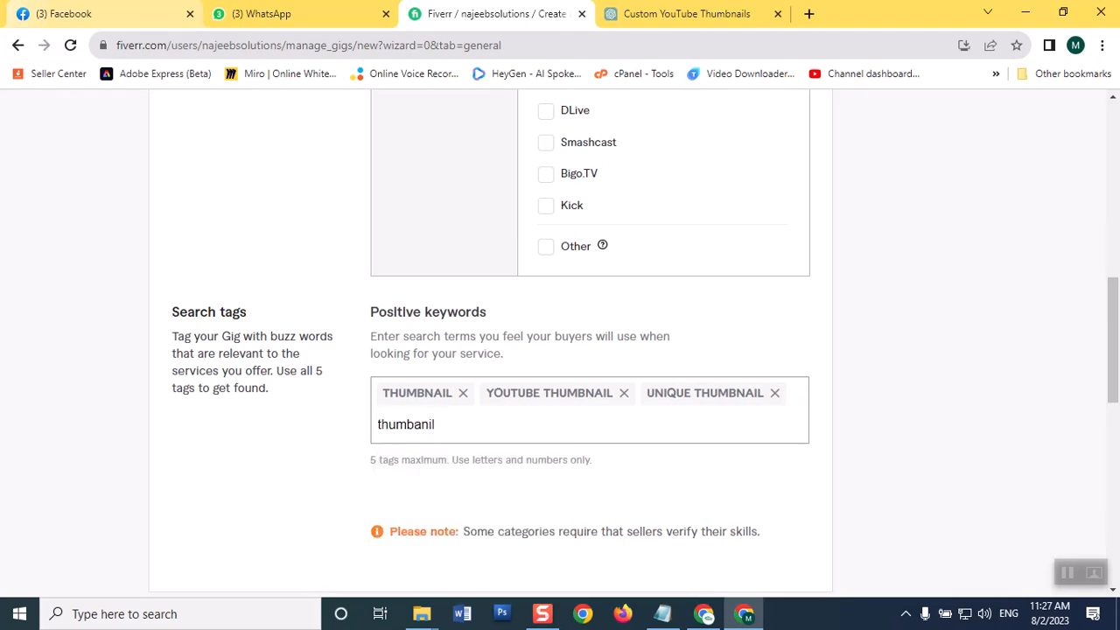
pyautogui.write('design')
pyautogui.press('Return')
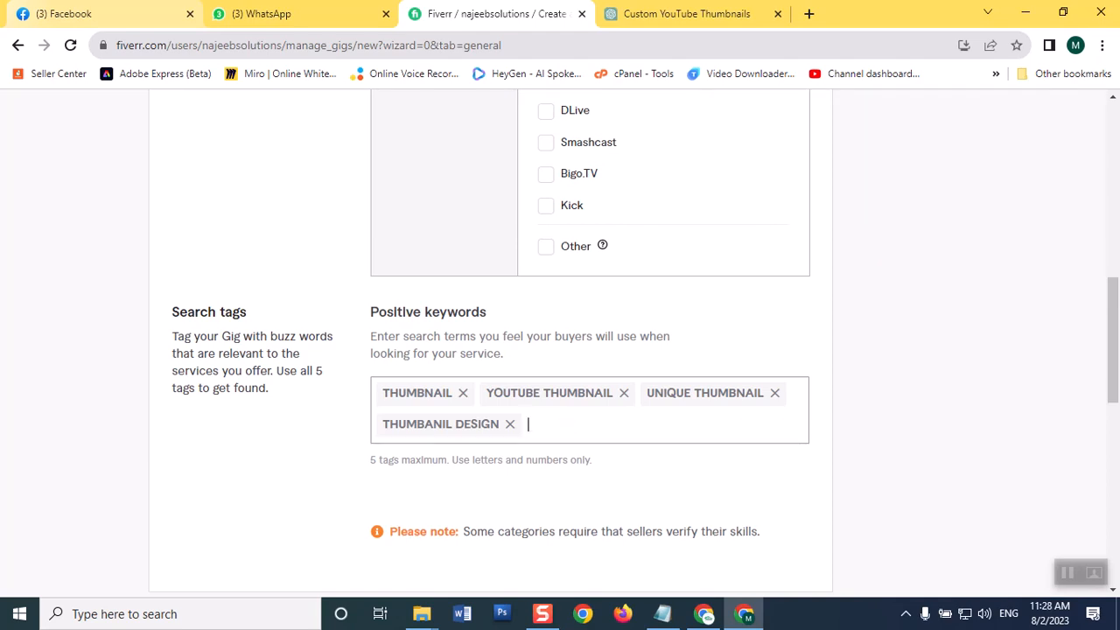
pyautogui.click(531, 432)
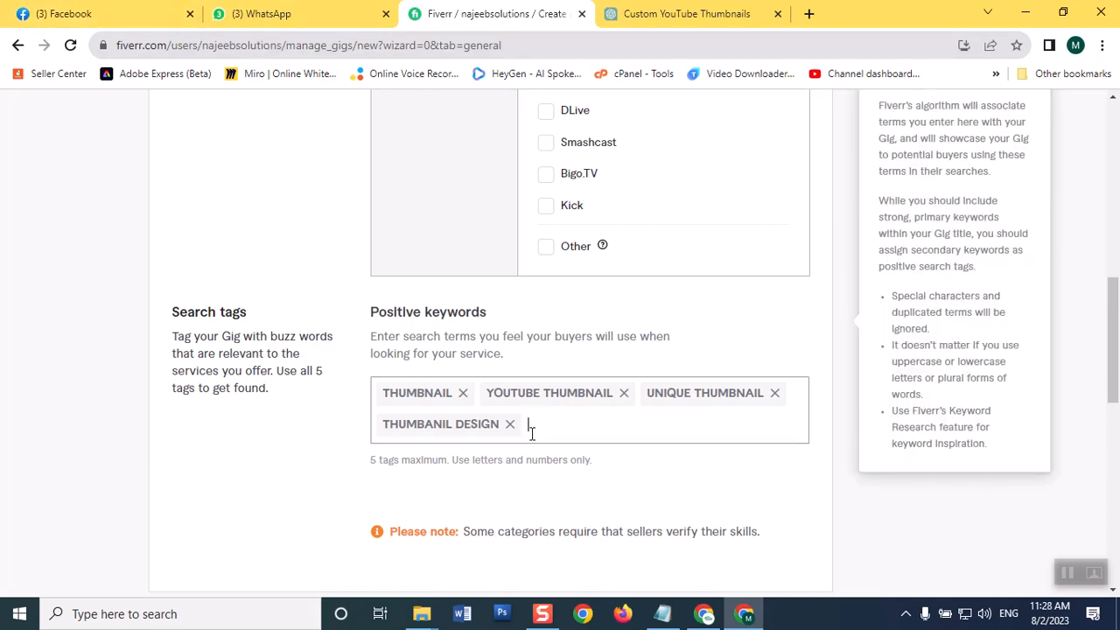
pyautogui.click(509, 426)
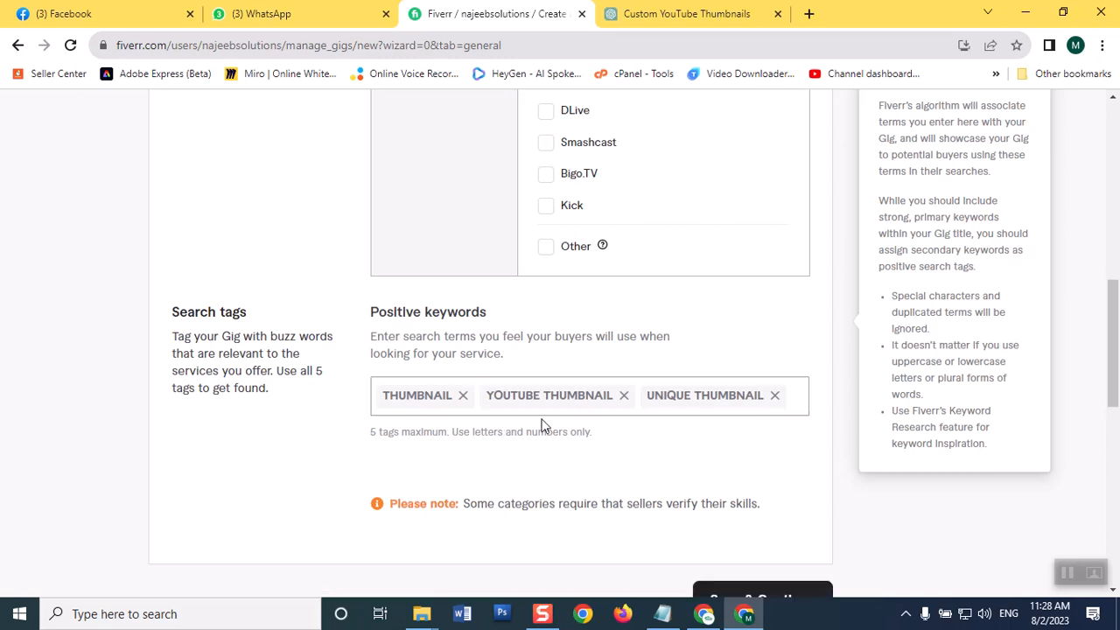
# - Add "thumbnail design" as a positive keyword search tag
pyautogui.write('thumbn')
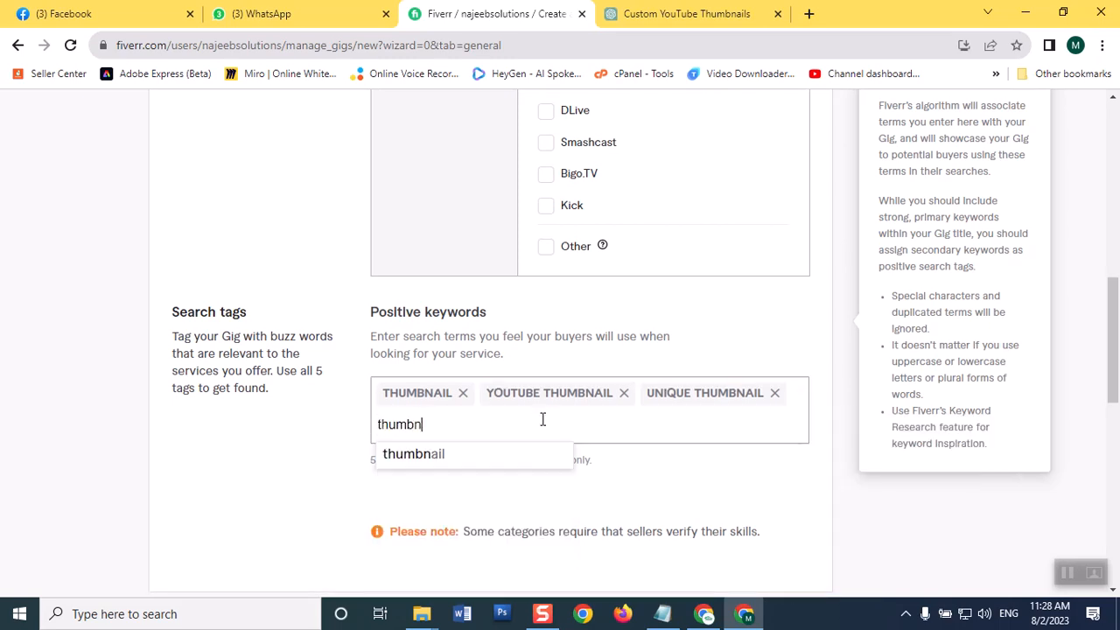
pyautogui.write('ail d')
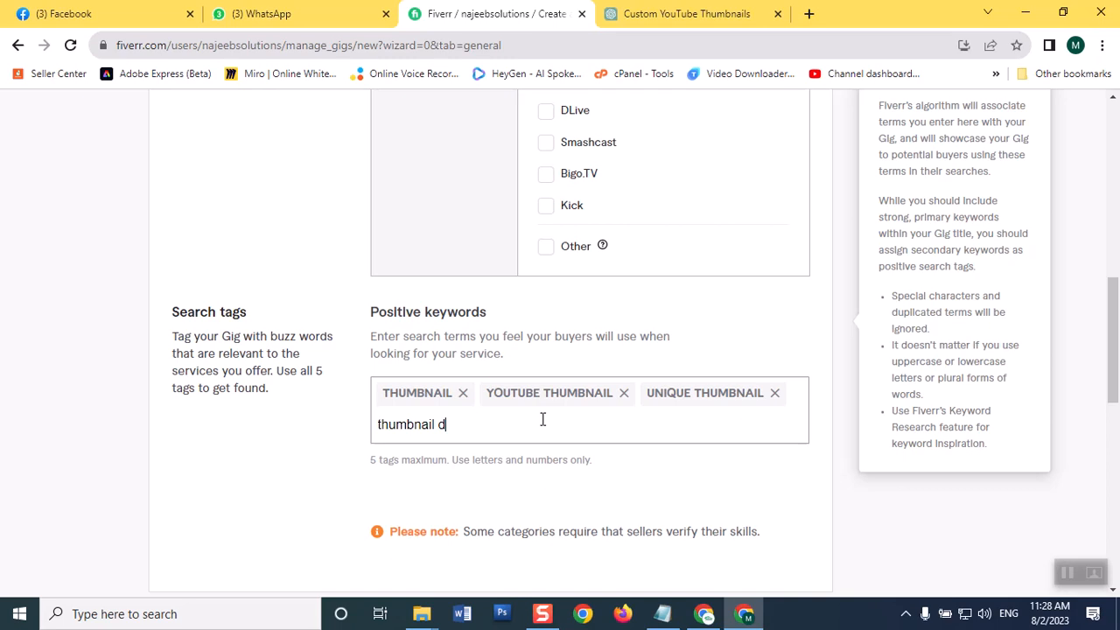
pyautogui.write('esign')
pyautogui.press('Return')
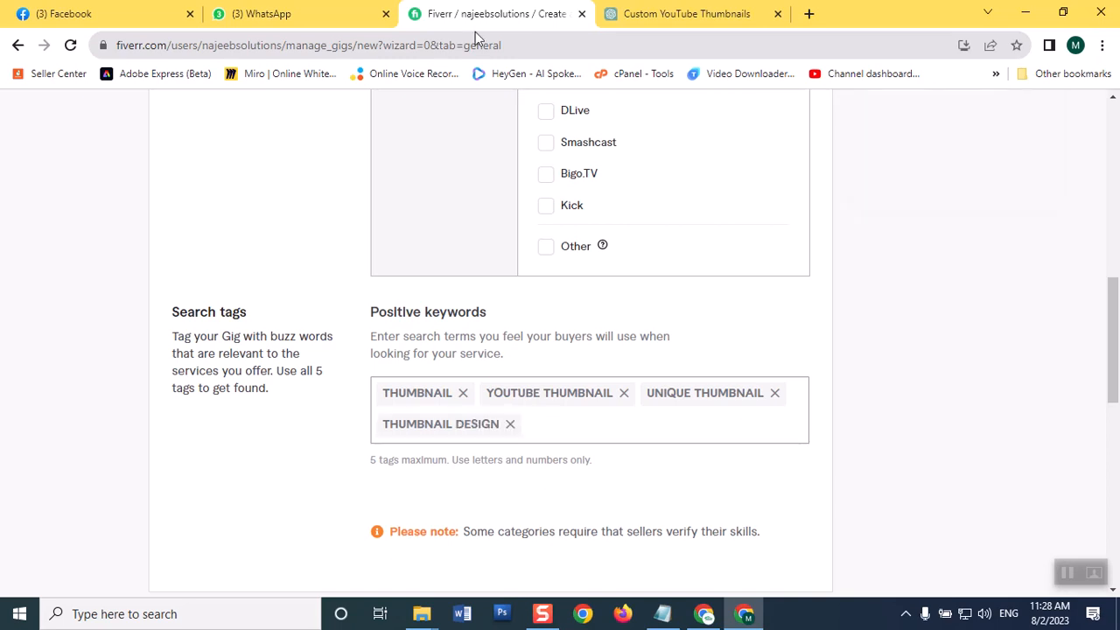
# - Add "amazing thumbnail" from the Top Focus Keywords as the fifth search tag and save the overview to continue to pricing
pyautogui.click(703, 615)
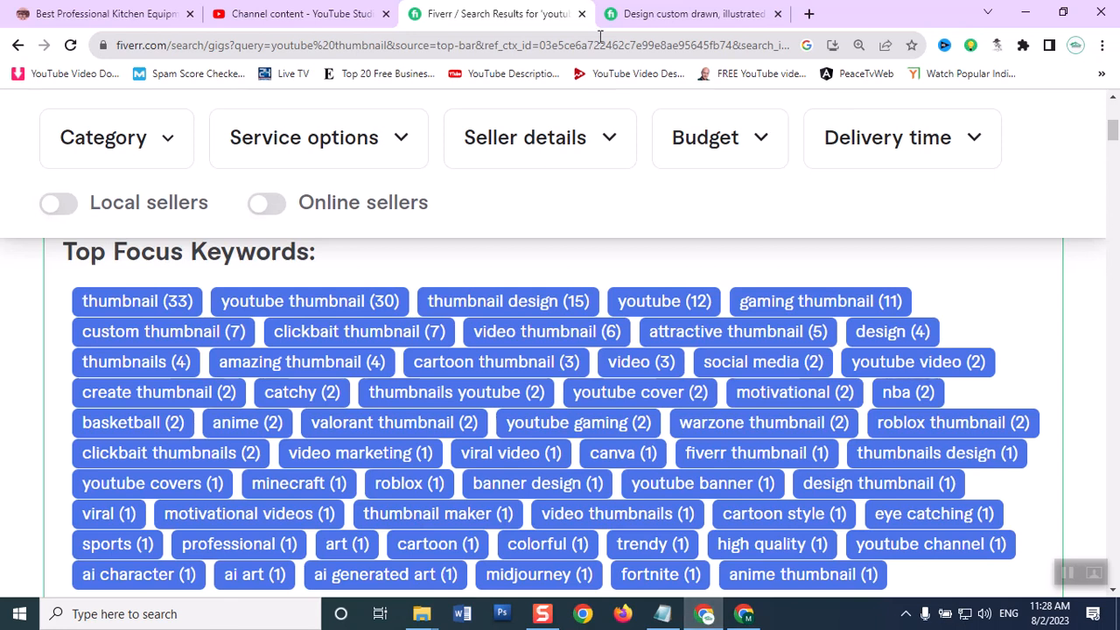
pyautogui.click(753, 620)
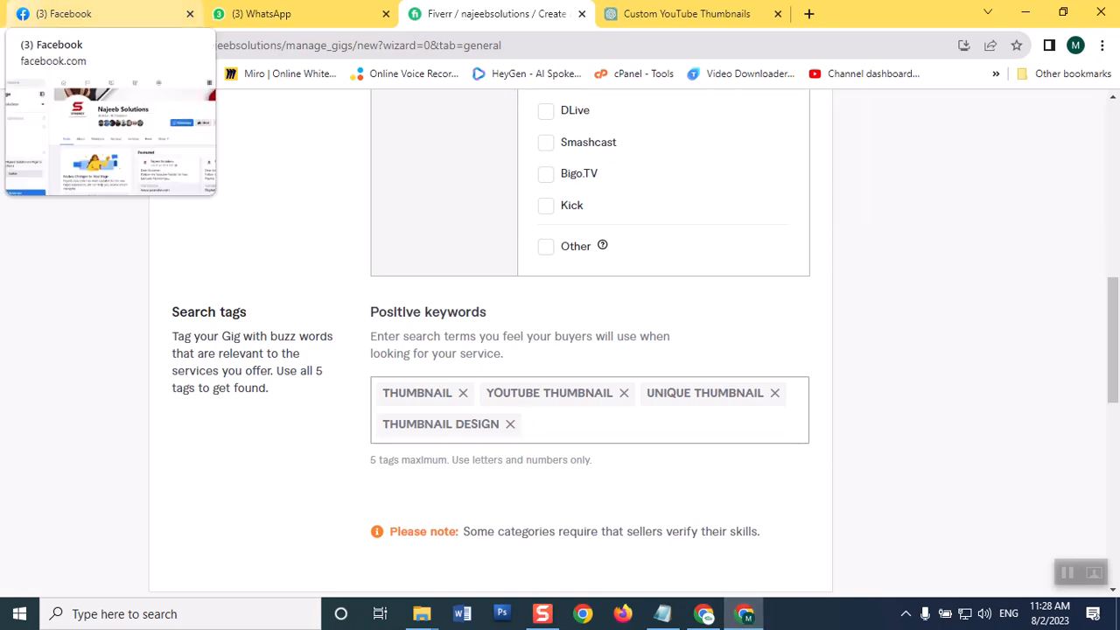
pyautogui.write('amazing')
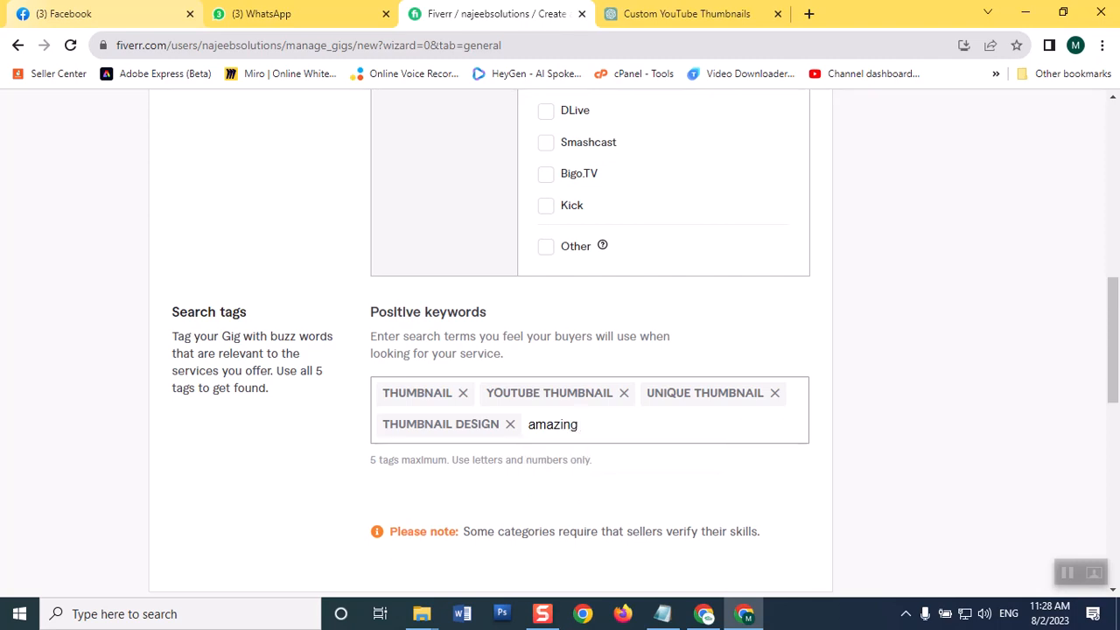
pyautogui.write(' thumbnail')
pyautogui.press('Return')
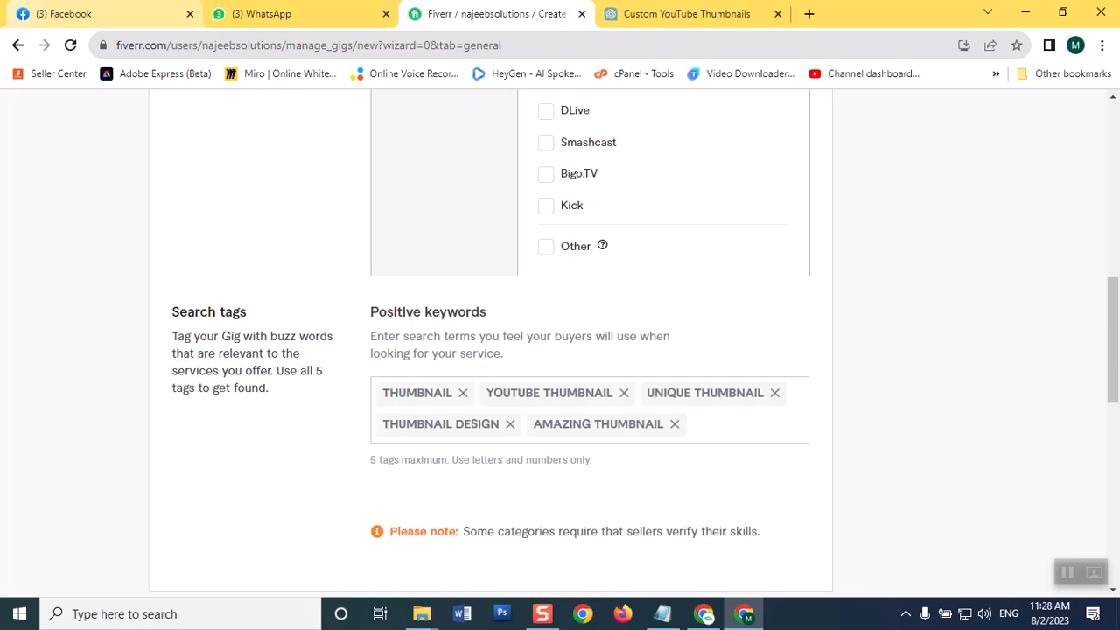
pyautogui.scroll(-3, 1112, 342)
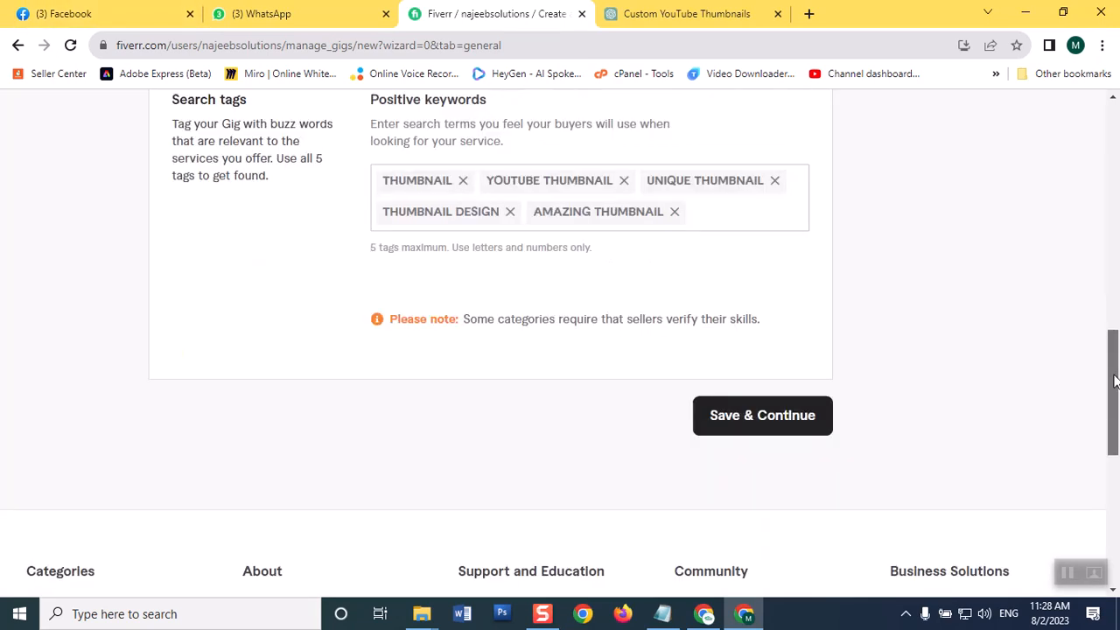
pyautogui.click(767, 403)
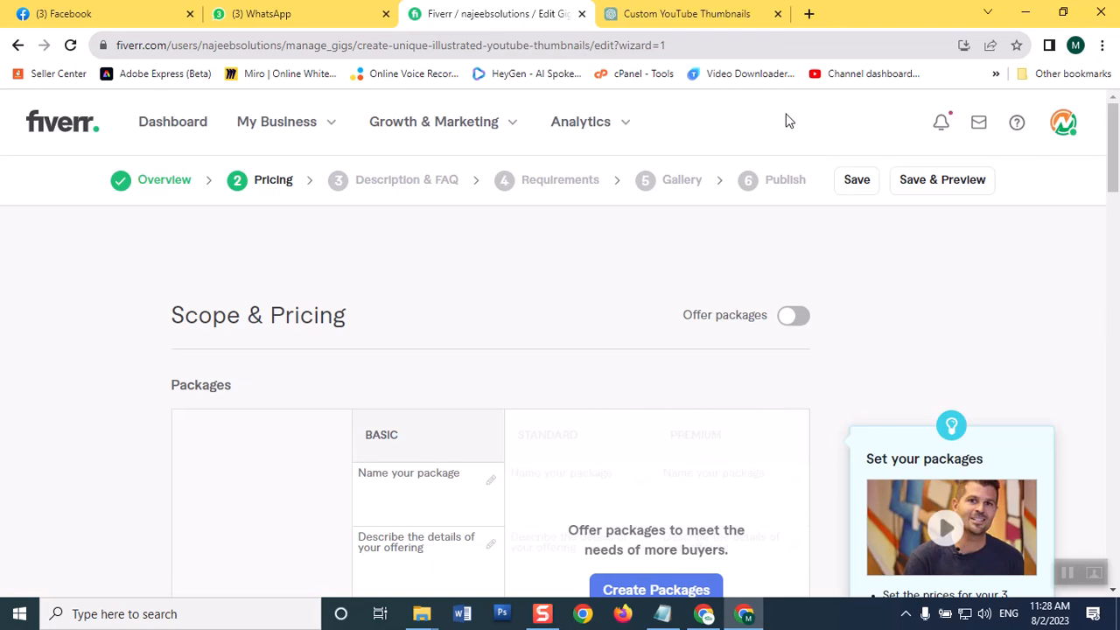
pyautogui.click(744, 615)
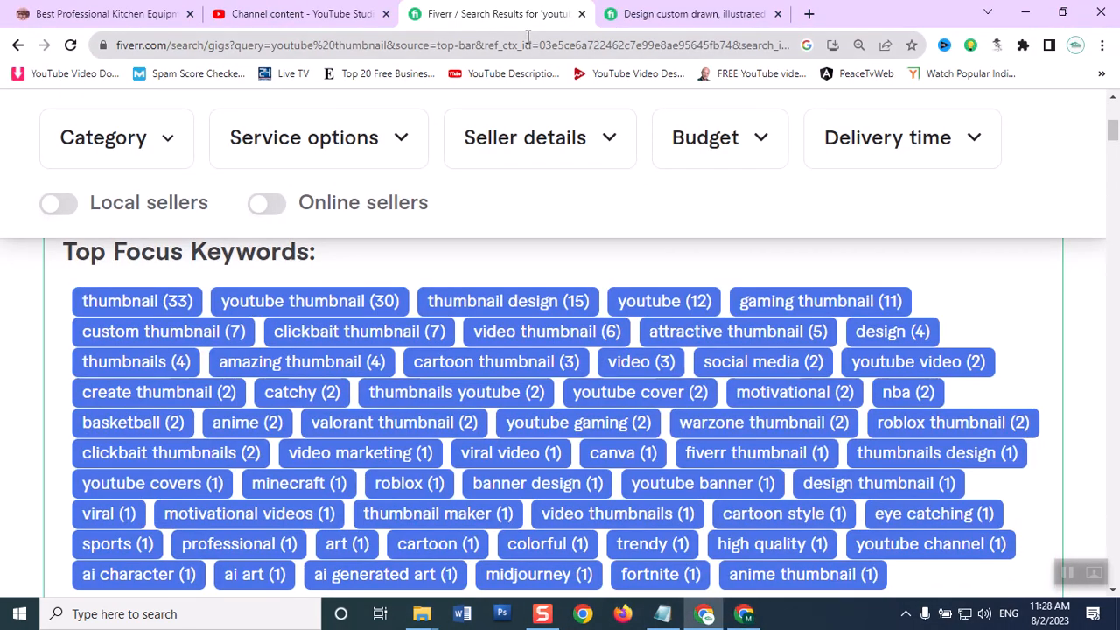
pyautogui.click(744, 615)
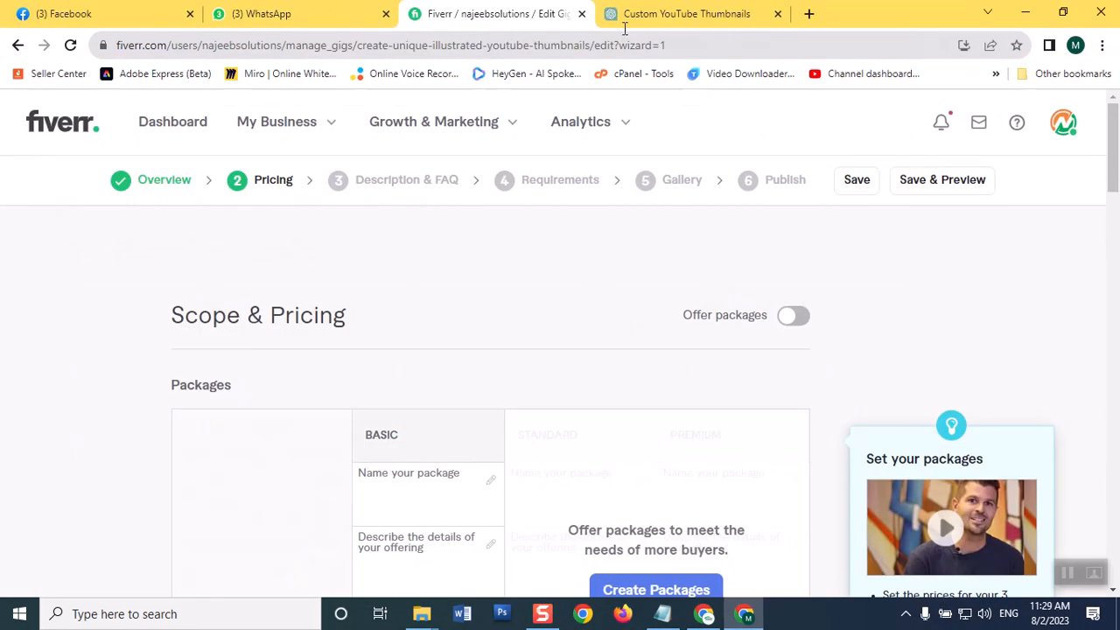
pyautogui.click(639, 24)
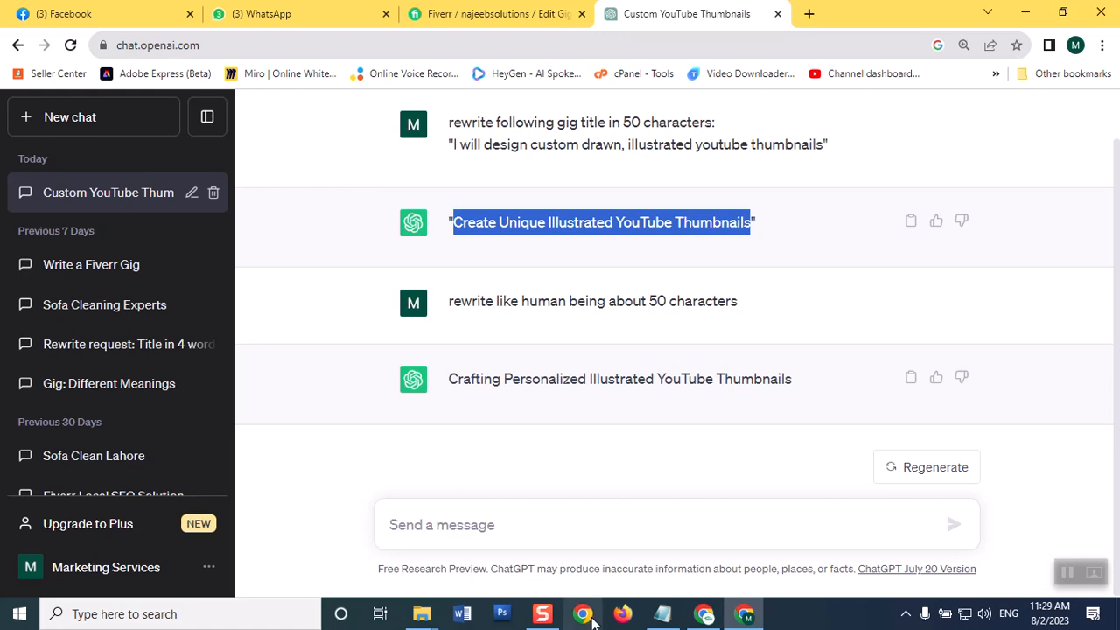
pyautogui.click(418, 17)
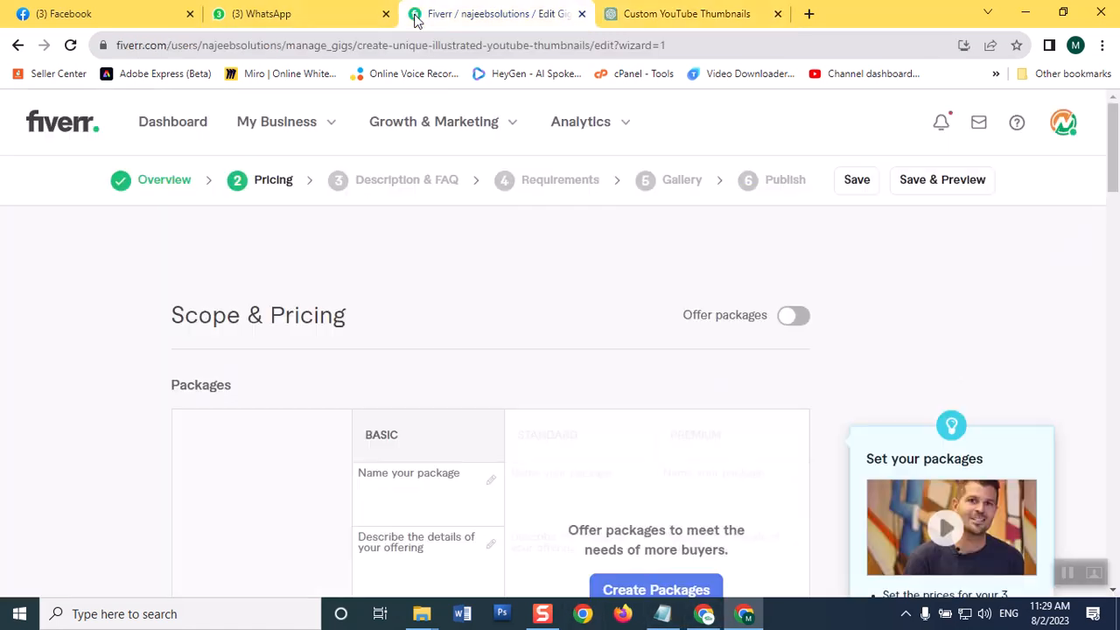
# - Name the Basic package "Unique Youtube Thumbnail" in the gig's Scope & Pricing table
pyautogui.click(403, 479)
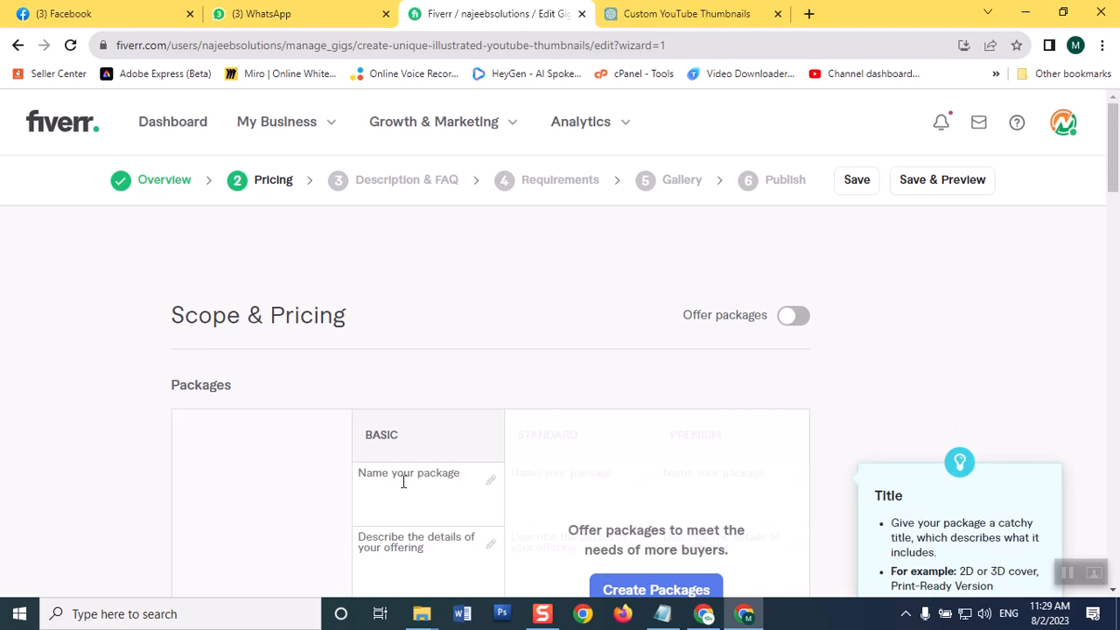
pyautogui.write('Unique You')
pyautogui.write('tube Thumbnail')
pyautogui.click(381, 550)
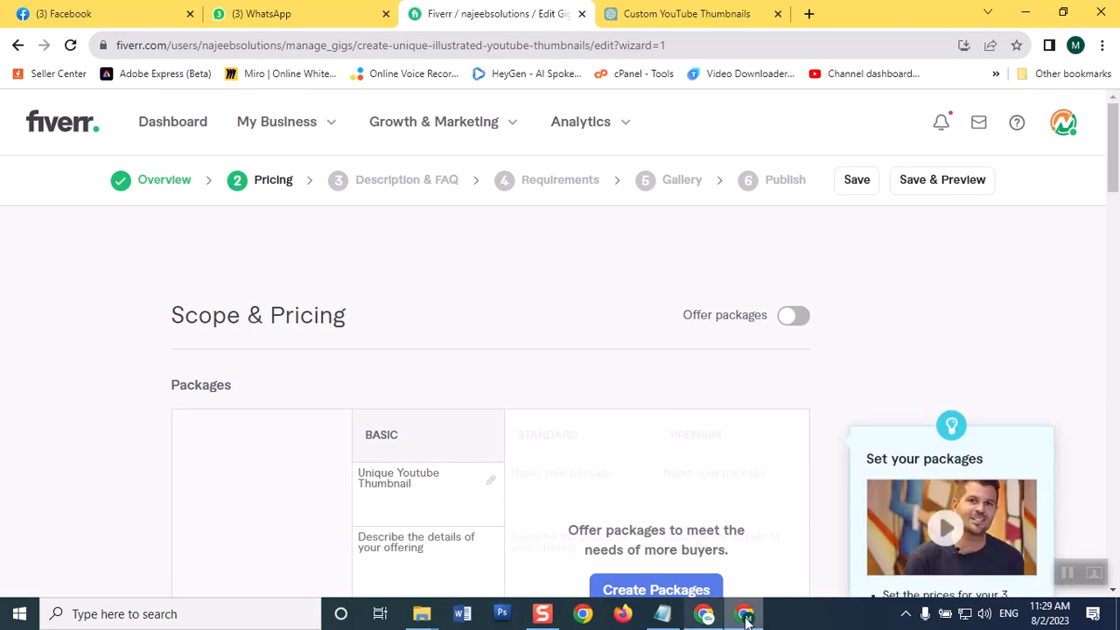
# - Copy the Basic package description "I will draw 1 thumbnail with custom character and background." from the custom drawn thumbnails gig in the other browser window
pyautogui.click(706, 615)
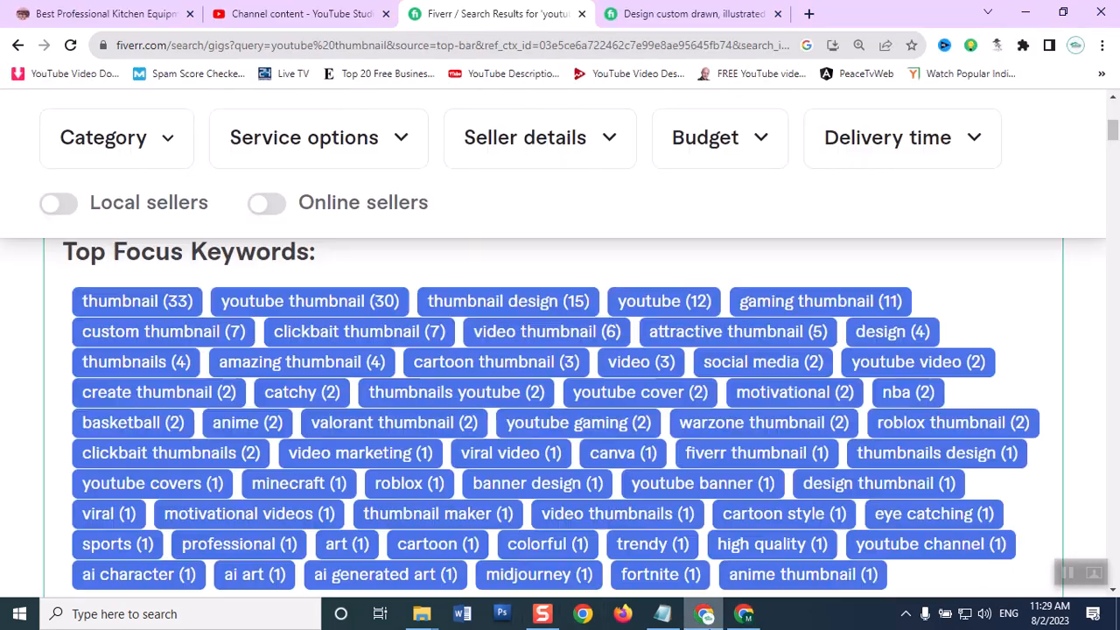
pyautogui.click(662, 14)
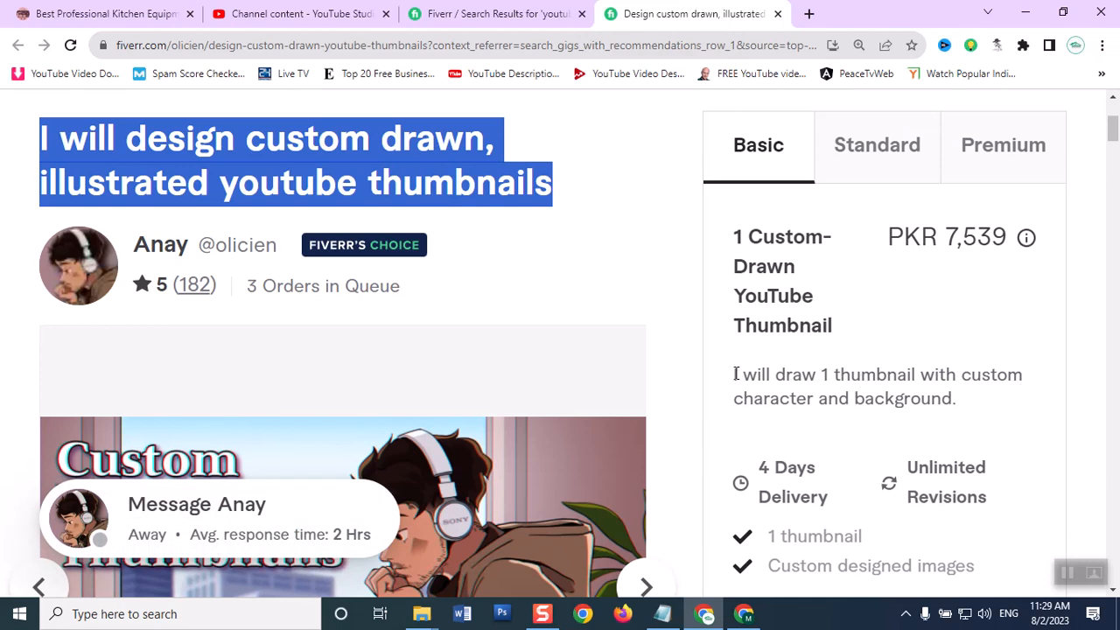
pyautogui.moveTo(735, 374); pyautogui.dragTo(975, 410)
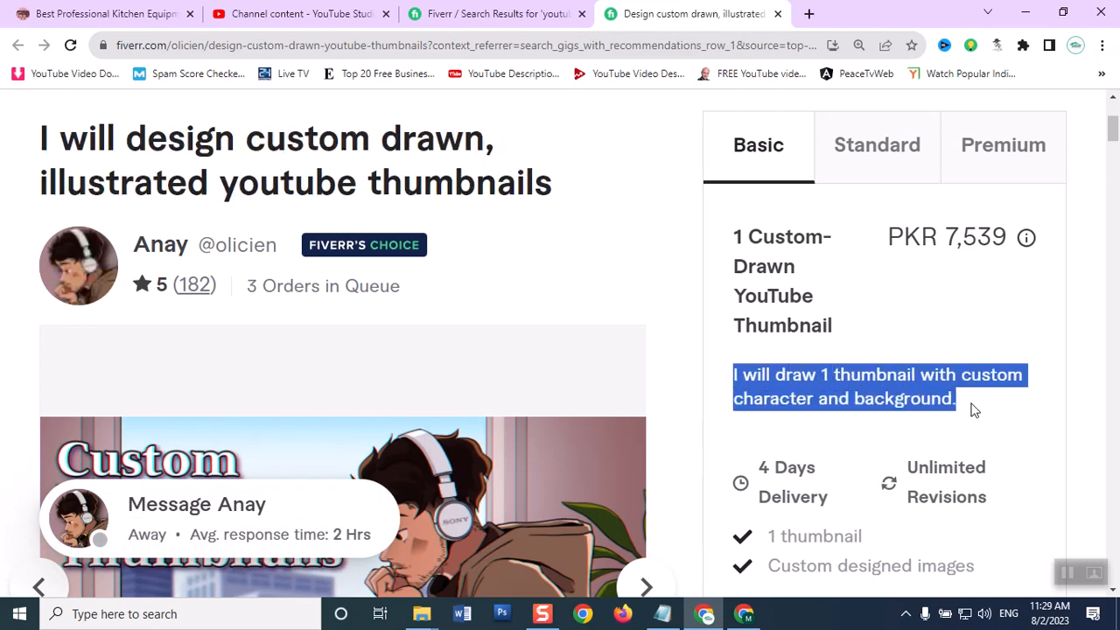
pyautogui.rightClick(972, 410)
pyautogui.click(889, 420)
pyautogui.moveTo(746, 617)
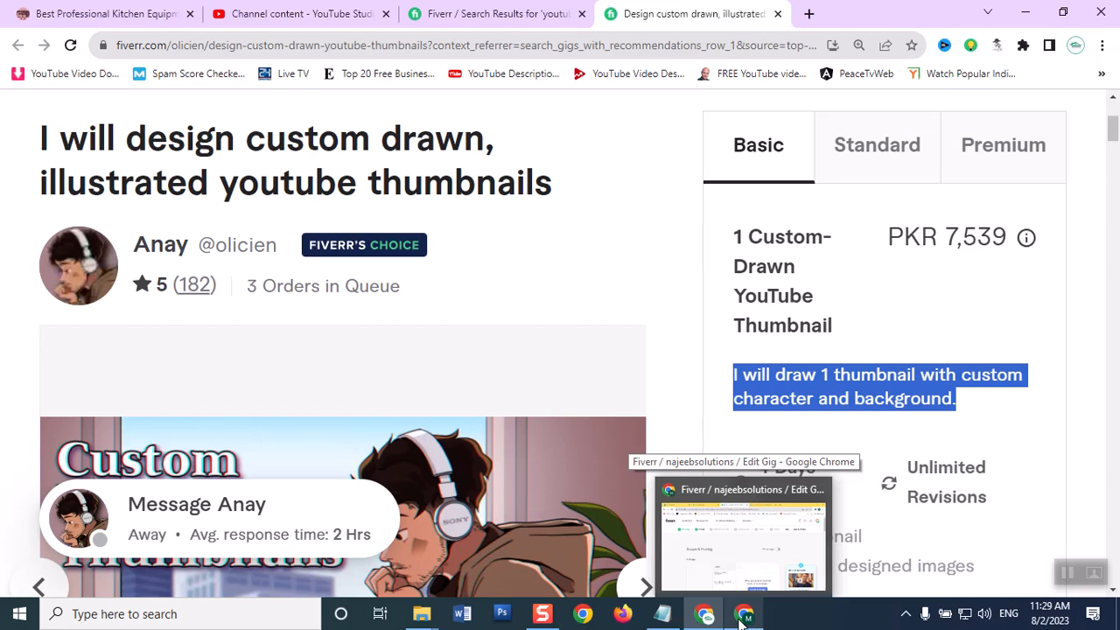
# - Paste "I will draw 1 thumbnail with custom character and background." as the Basic package description in the gig being edited
pyautogui.click(743, 617)
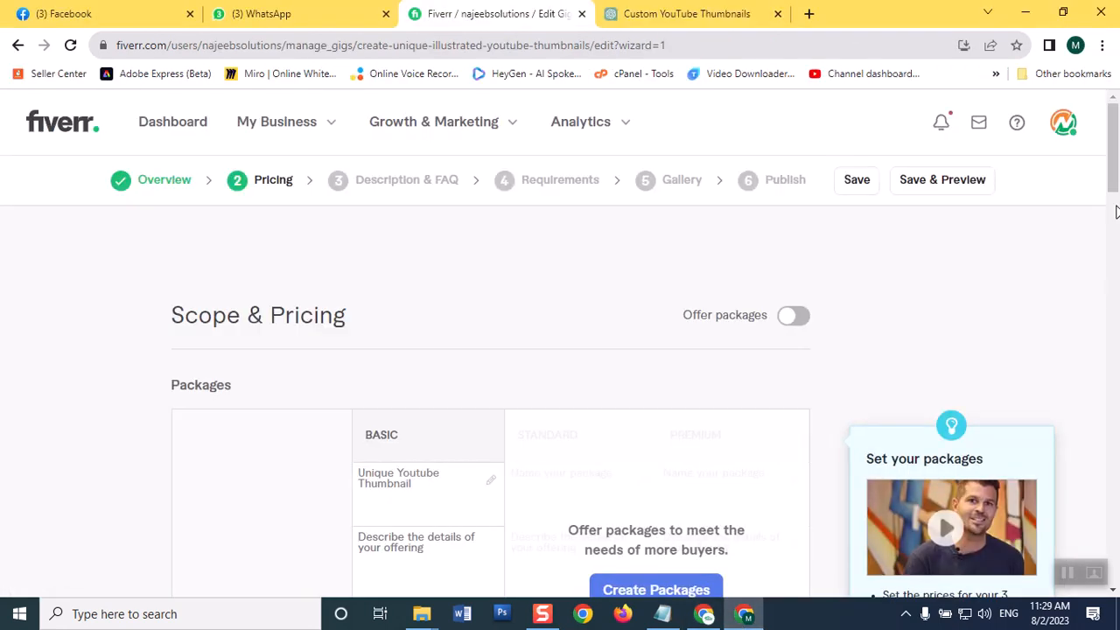
pyautogui.scroll(-2, 1116, 130)
pyautogui.moveTo(462, 405)
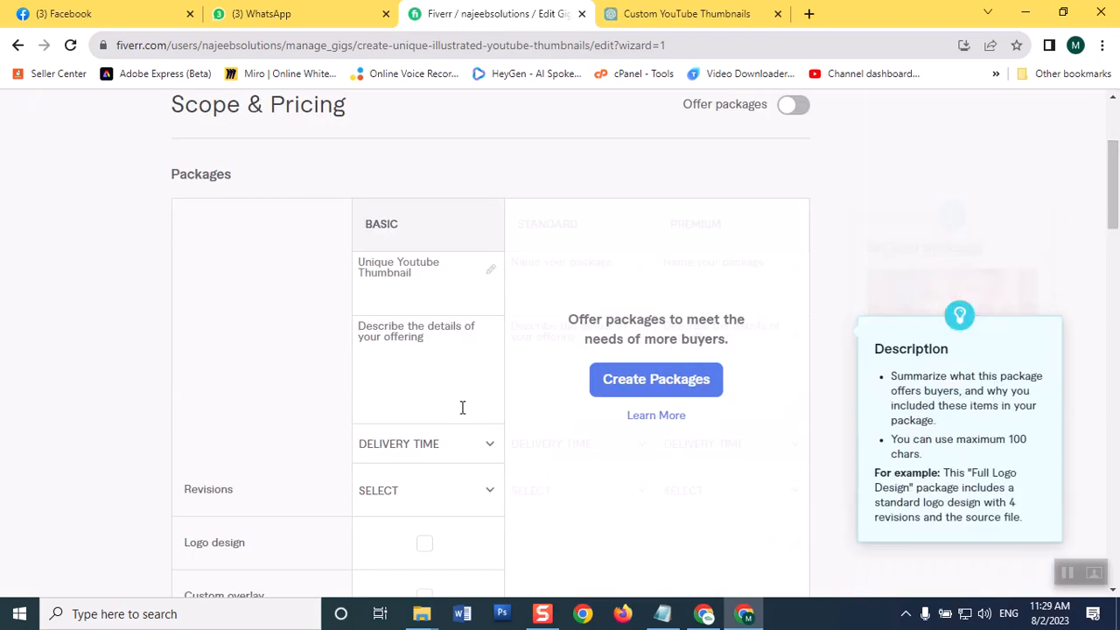
pyautogui.hotkey('ctrl', 'v')
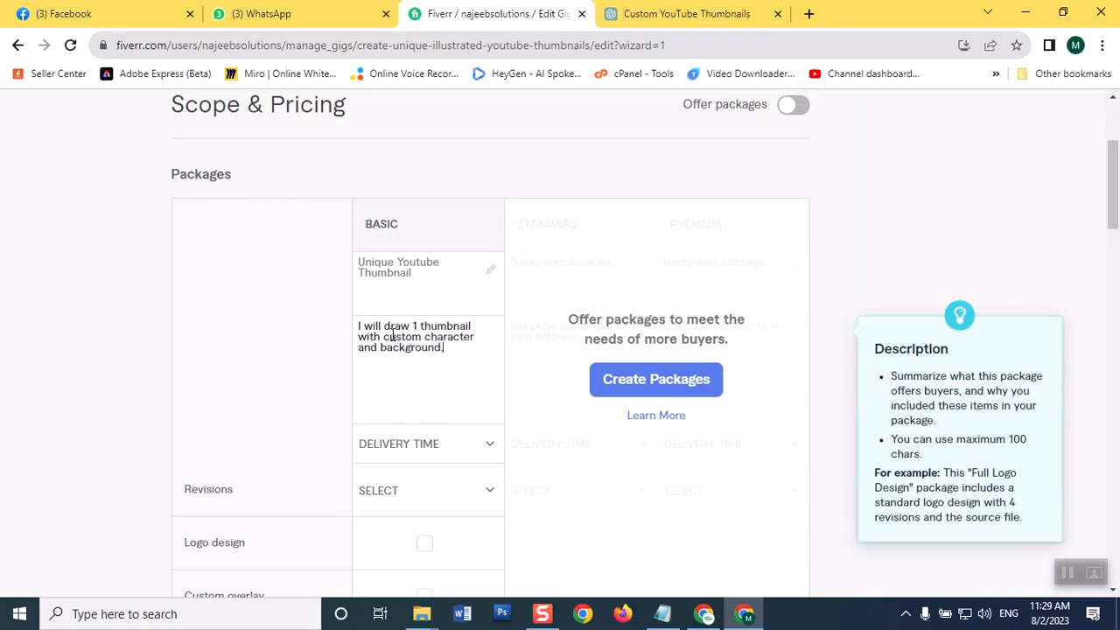
# - Set the Basic package's delivery time to 2 days, consulting the competitor gig's delivery time in the other browser window
pyautogui.moveTo(376, 448)
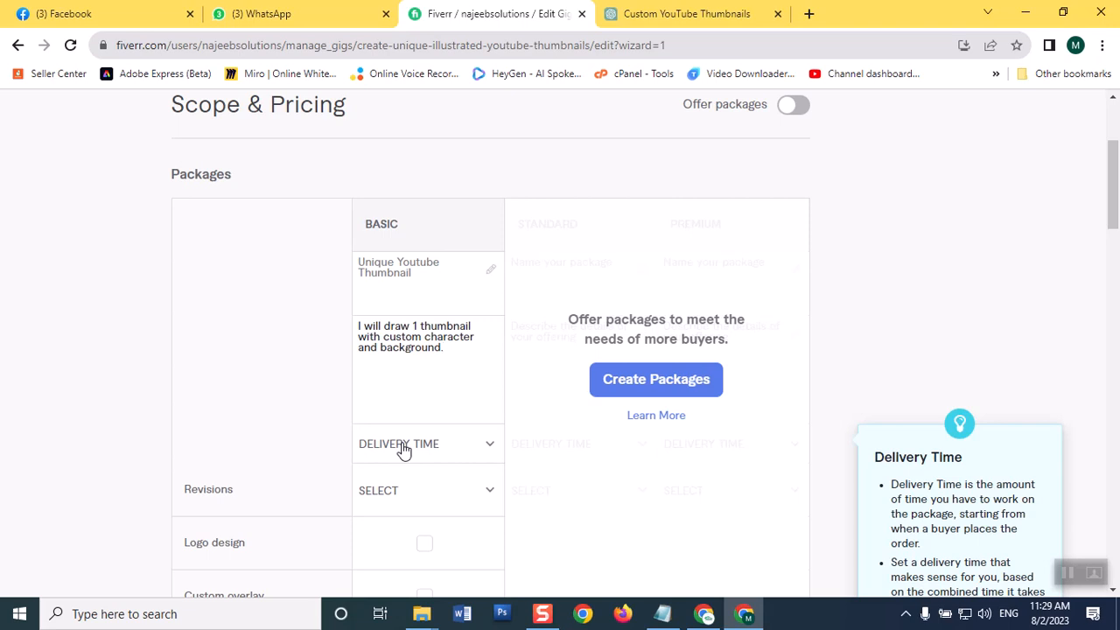
pyautogui.click(404, 450)
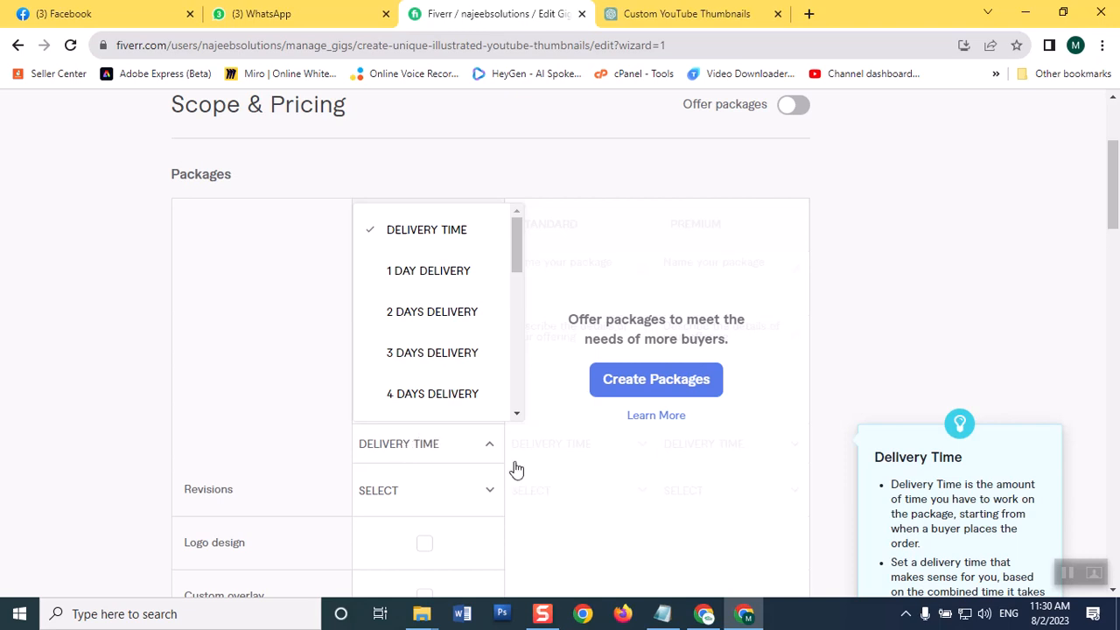
pyautogui.click(704, 616)
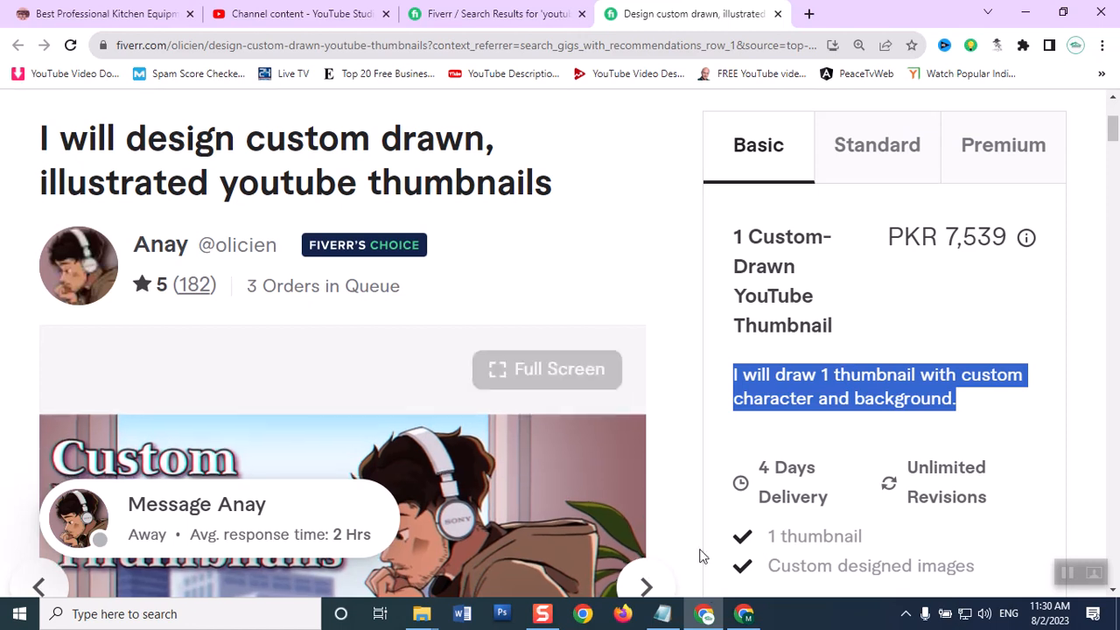
pyautogui.click(742, 617)
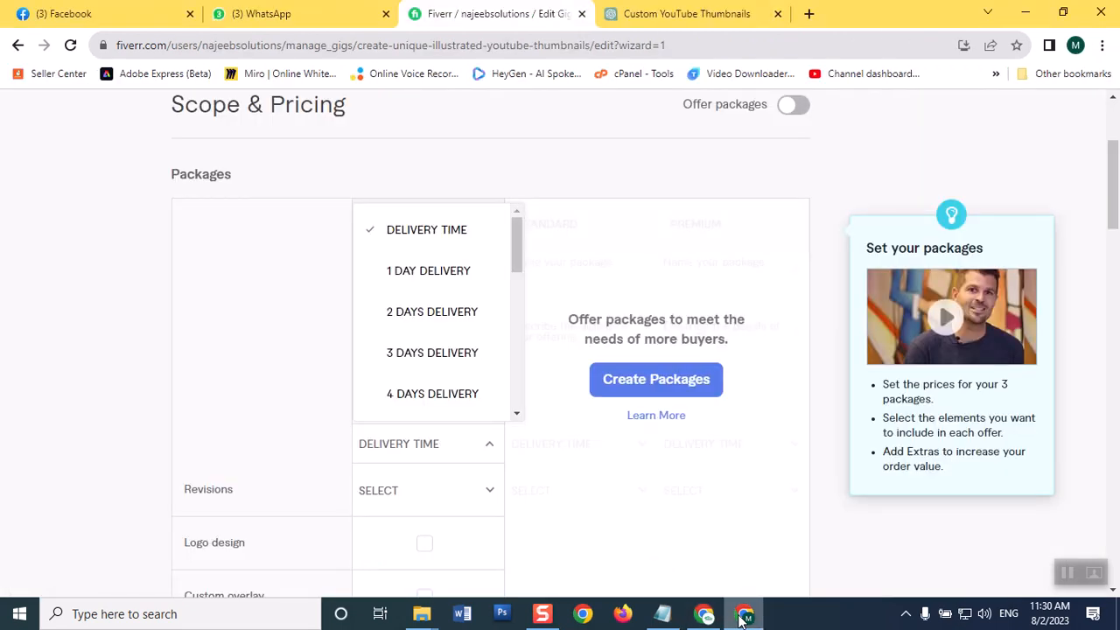
pyautogui.click(462, 324)
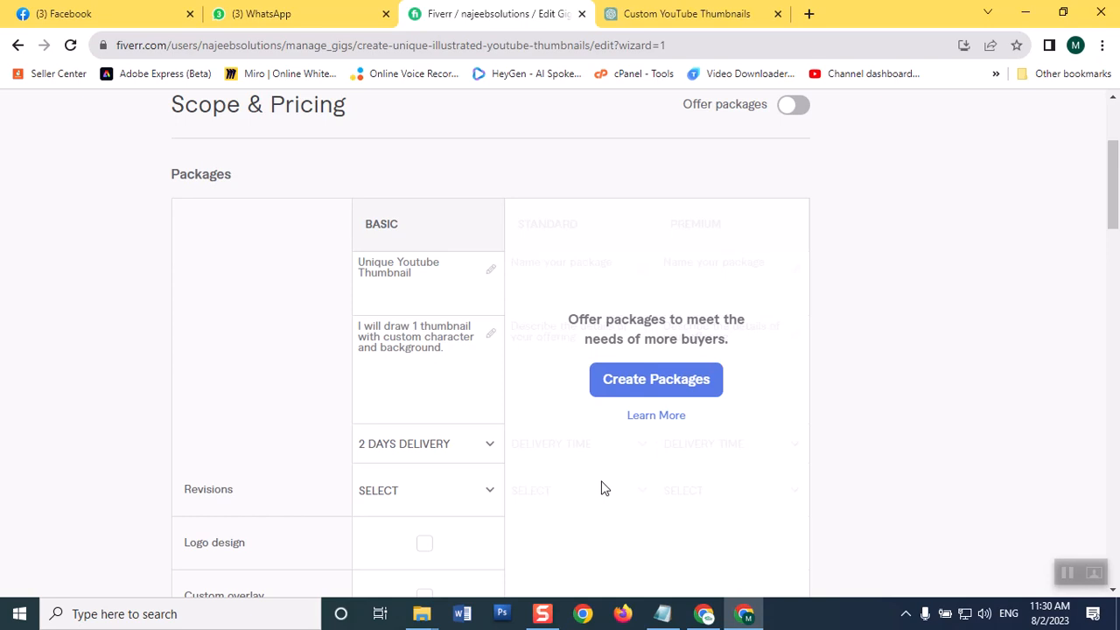
# - Set the Basic package's revisions to 3 and compare with the competitor gig's Basic package in the other browser window
pyautogui.moveTo(350, 488)
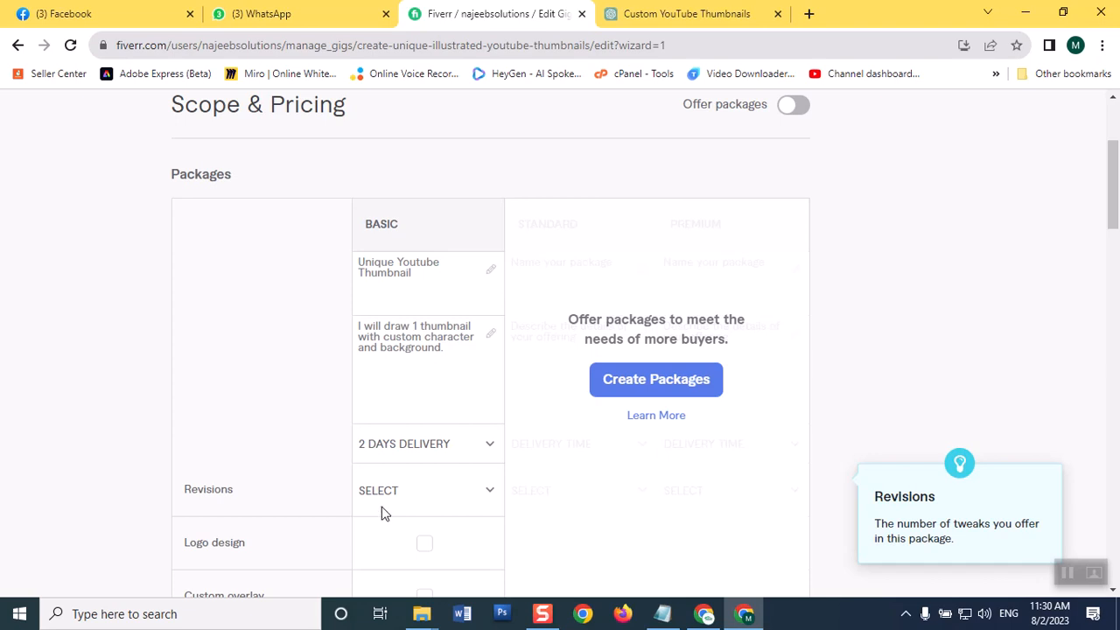
pyautogui.click(407, 503)
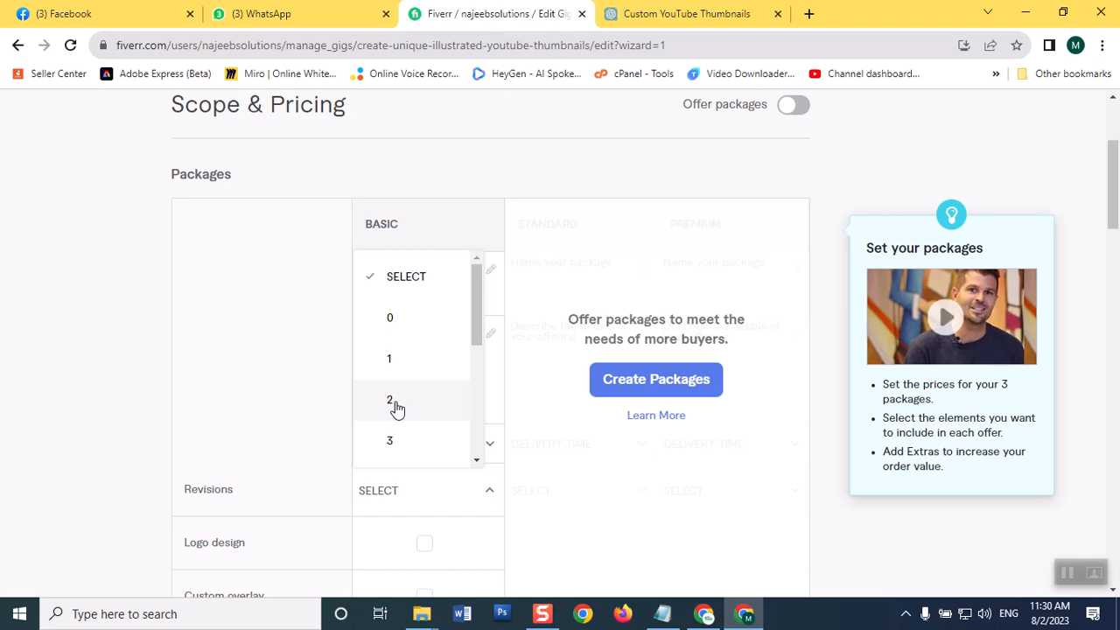
pyautogui.click(395, 435)
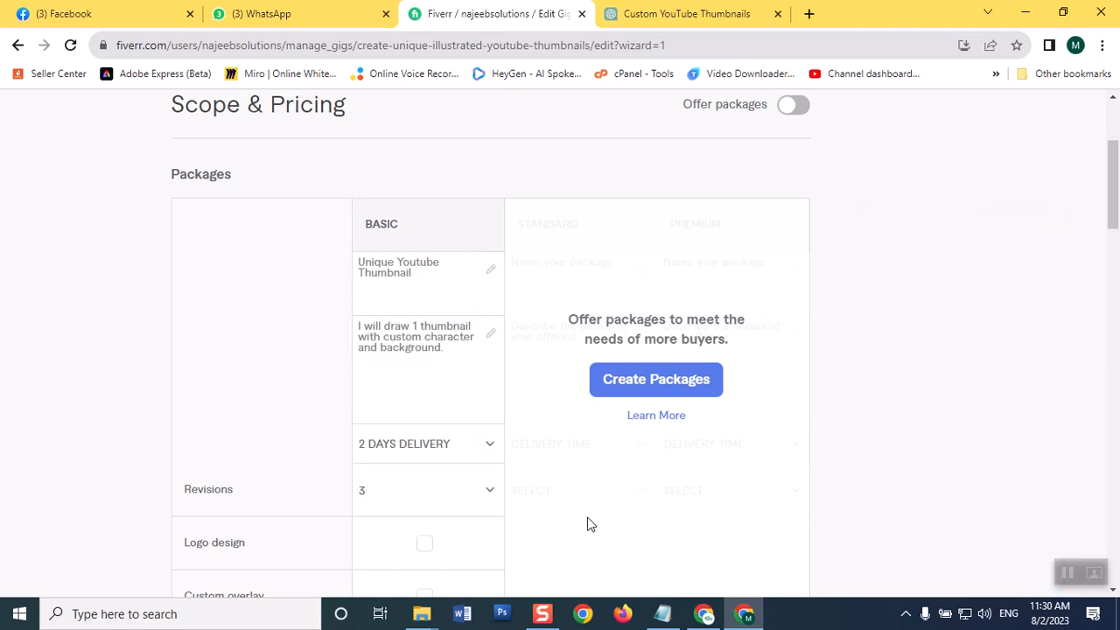
pyautogui.click(705, 614)
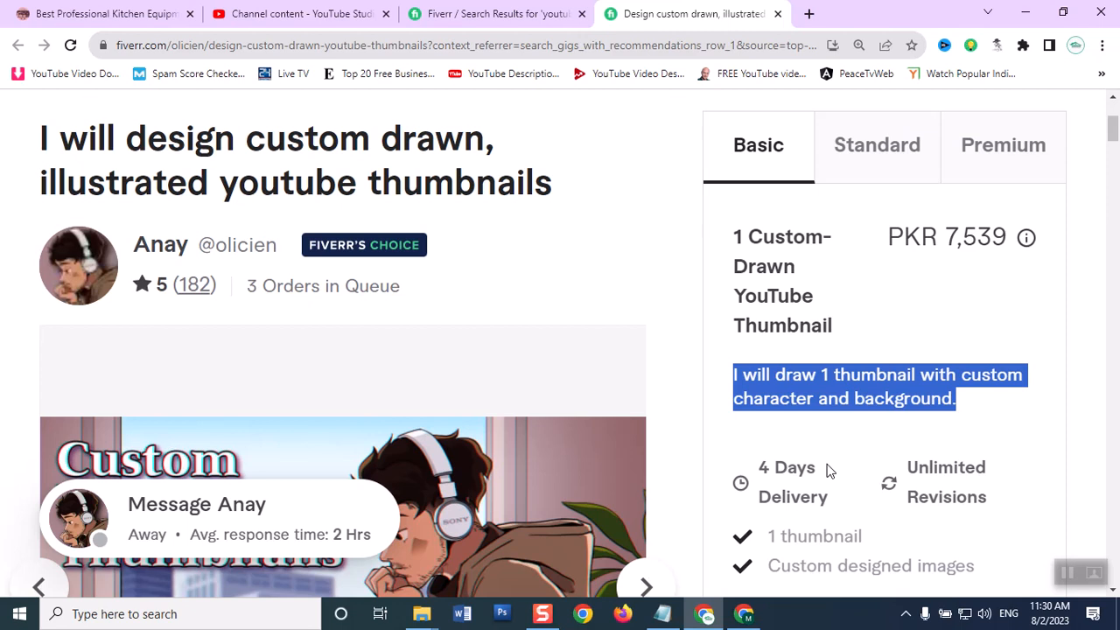
pyautogui.click(742, 615)
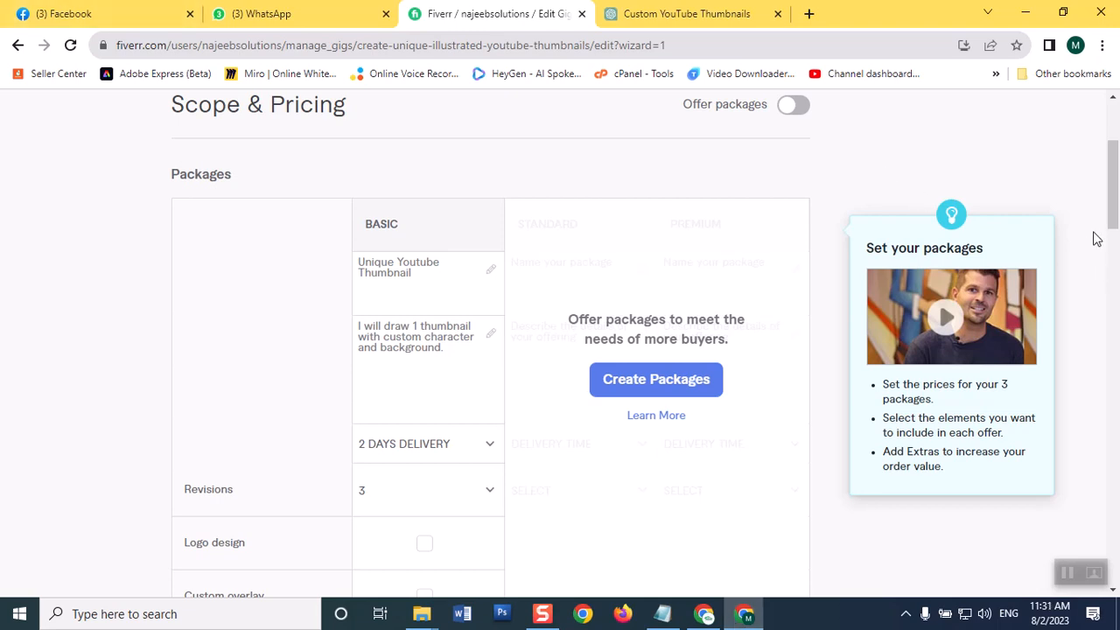
# - Include Logo design and Facecam in the Basic package, leaving Custom overlay deselected
pyautogui.scroll(-3, 1114, 215)
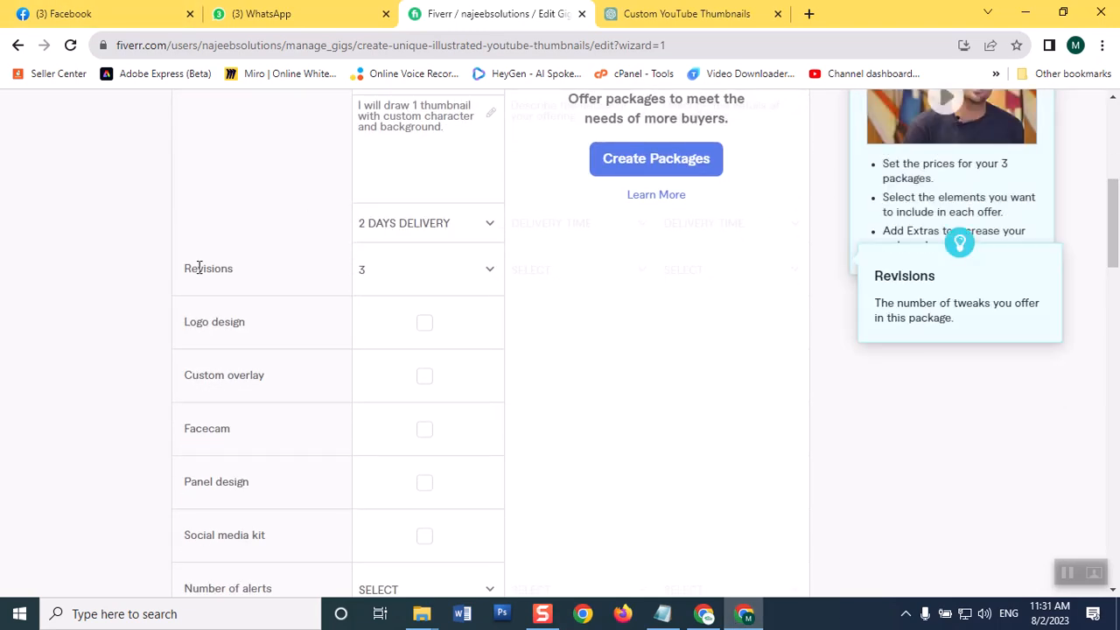
pyautogui.moveTo(231, 317)
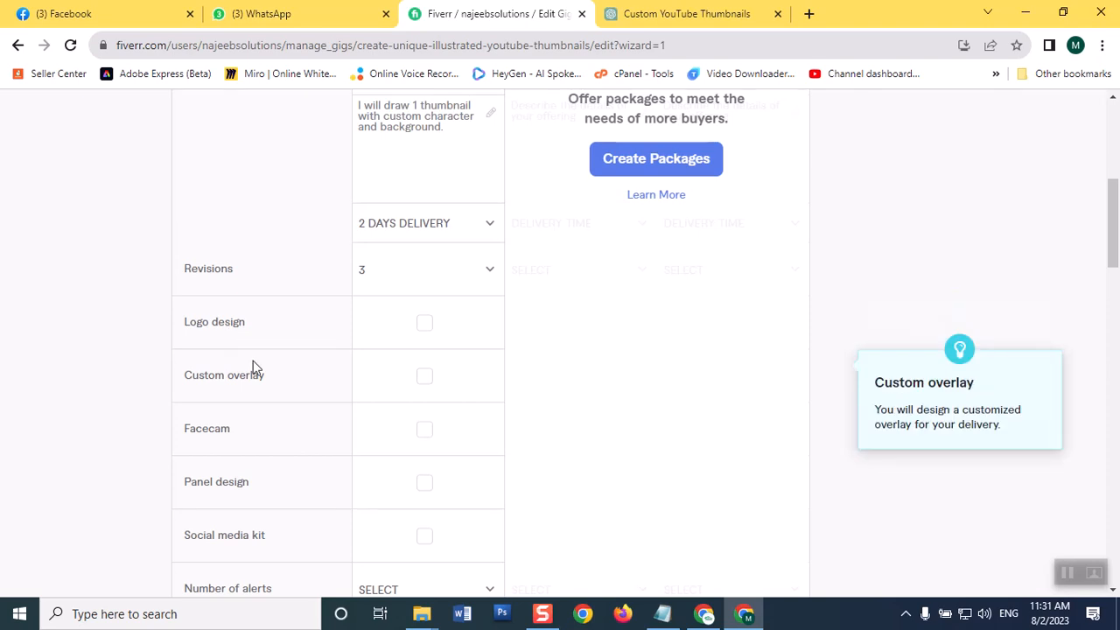
pyautogui.click(424, 324)
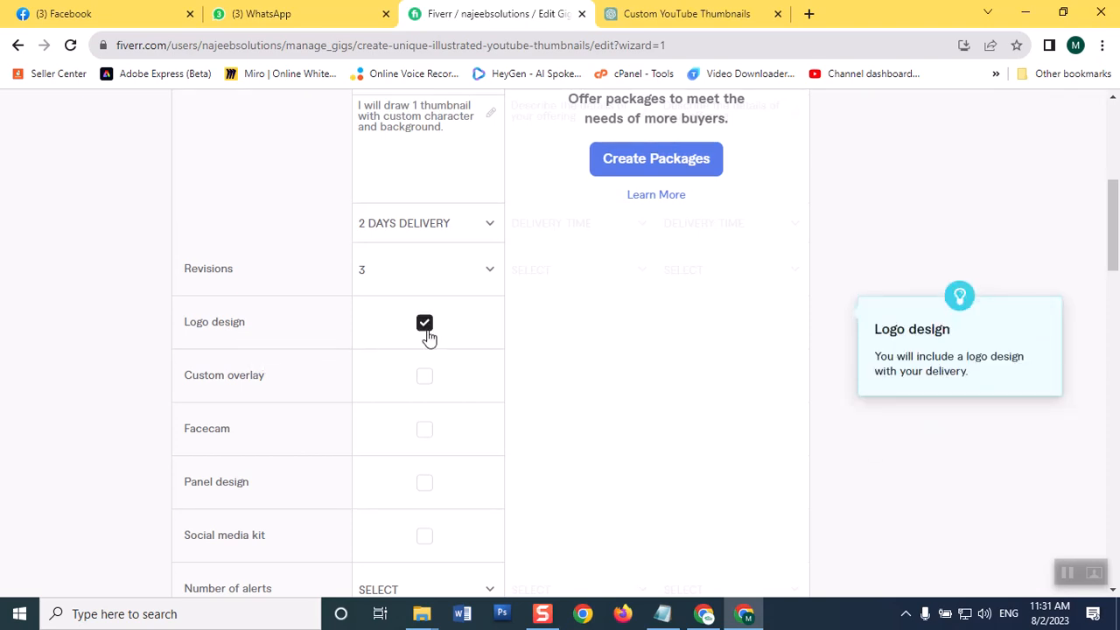
pyautogui.click(425, 380)
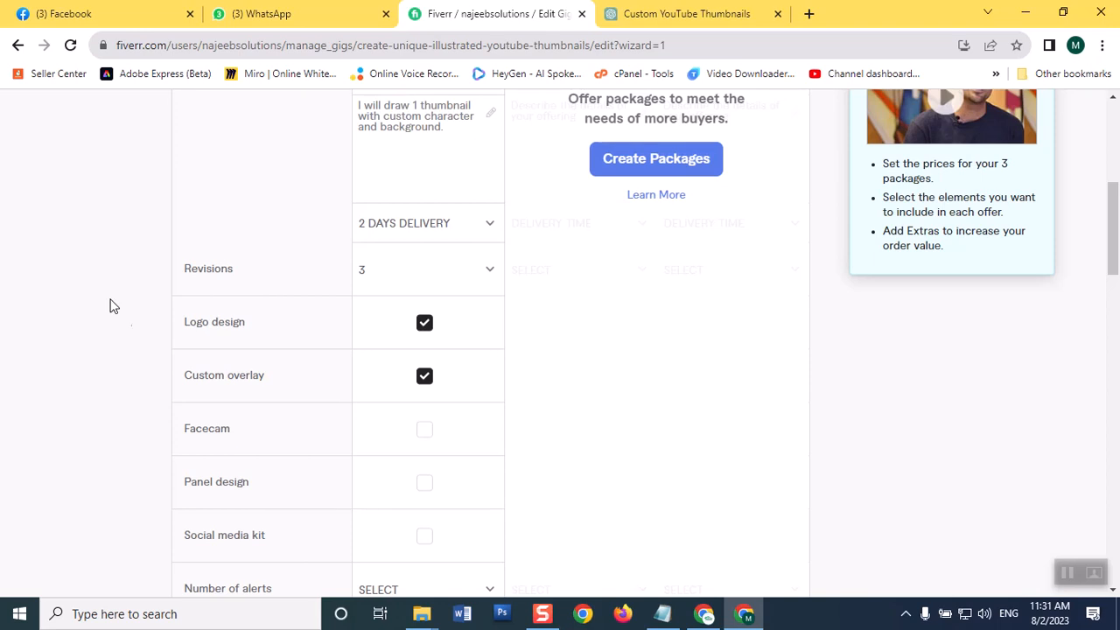
pyautogui.moveTo(348, 430)
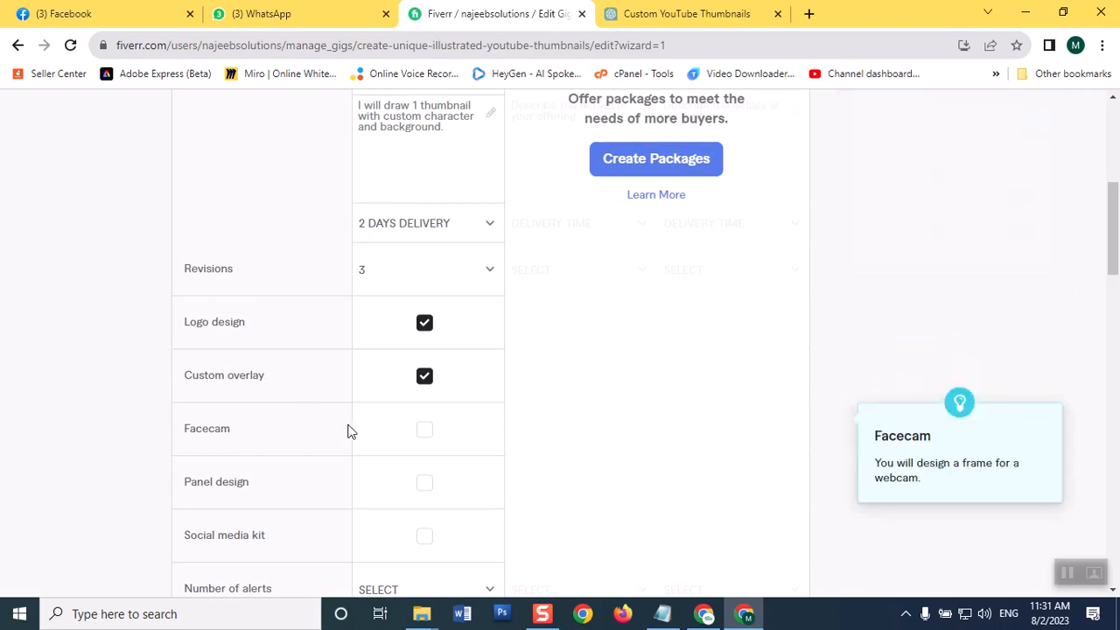
pyautogui.click(426, 432)
pyautogui.moveTo(423, 385)
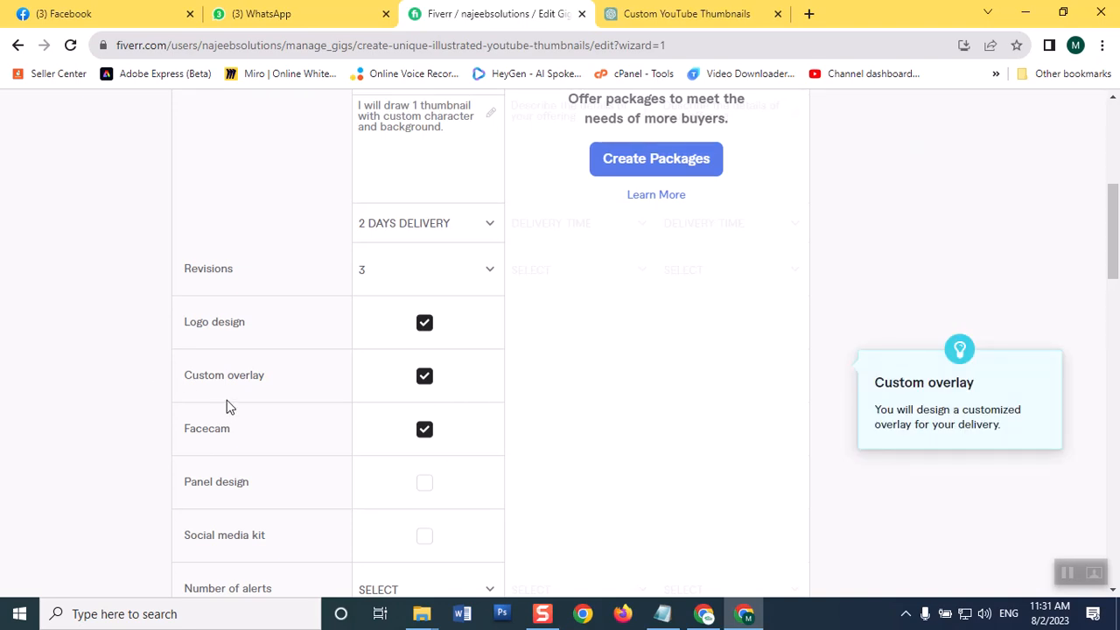
pyautogui.click(425, 378)
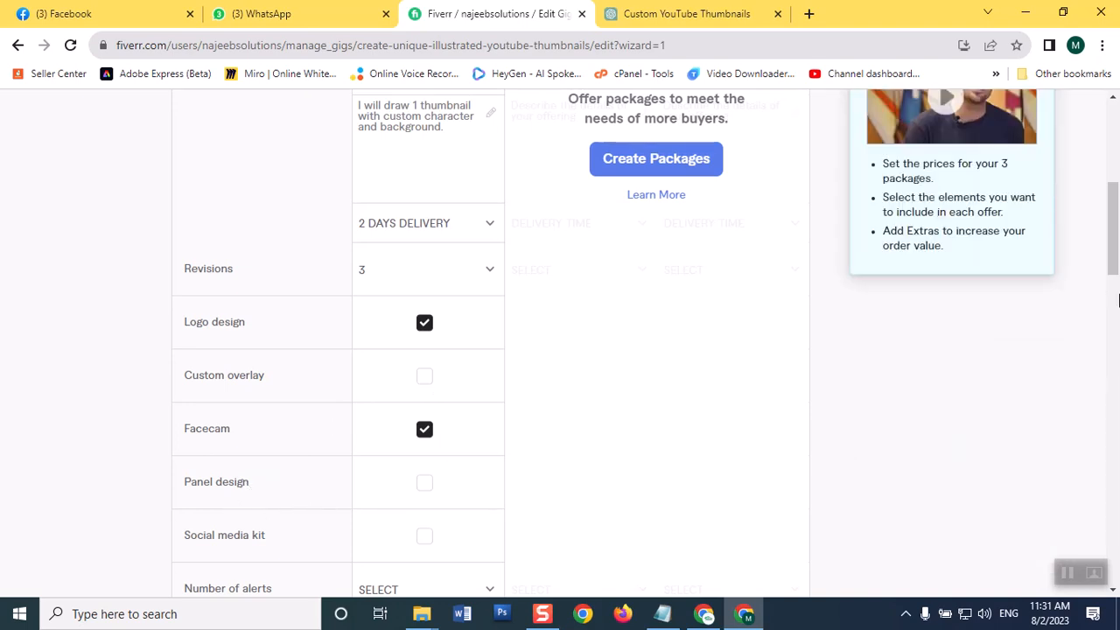
# - Include the Social media kit in the Basic package
pyautogui.scroll(-5, 763, 352)
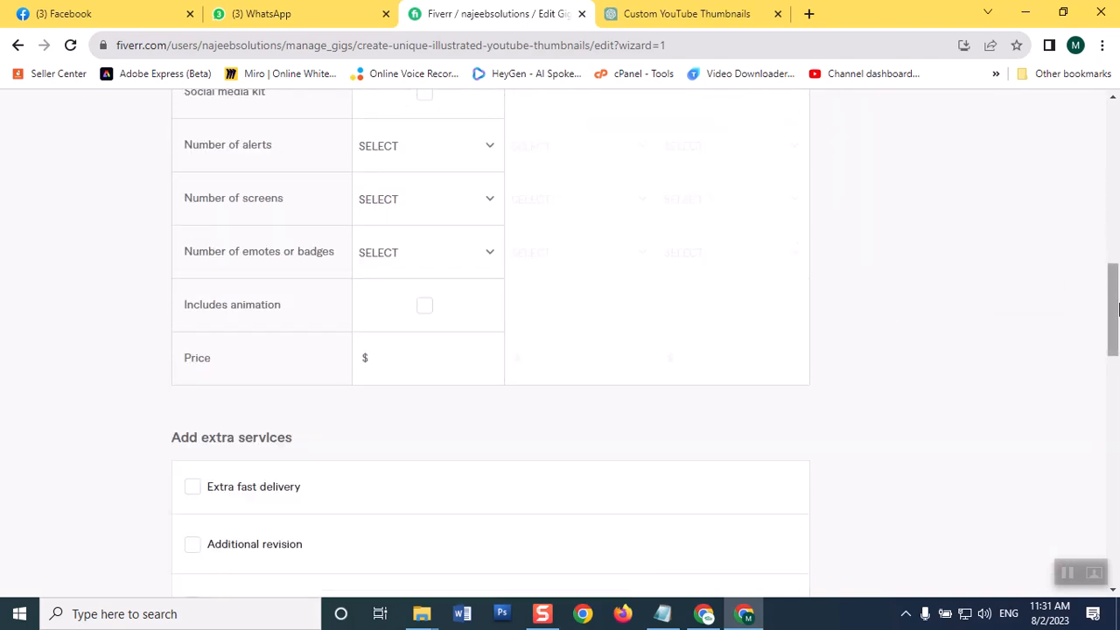
pyautogui.scroll(3, 763, 353)
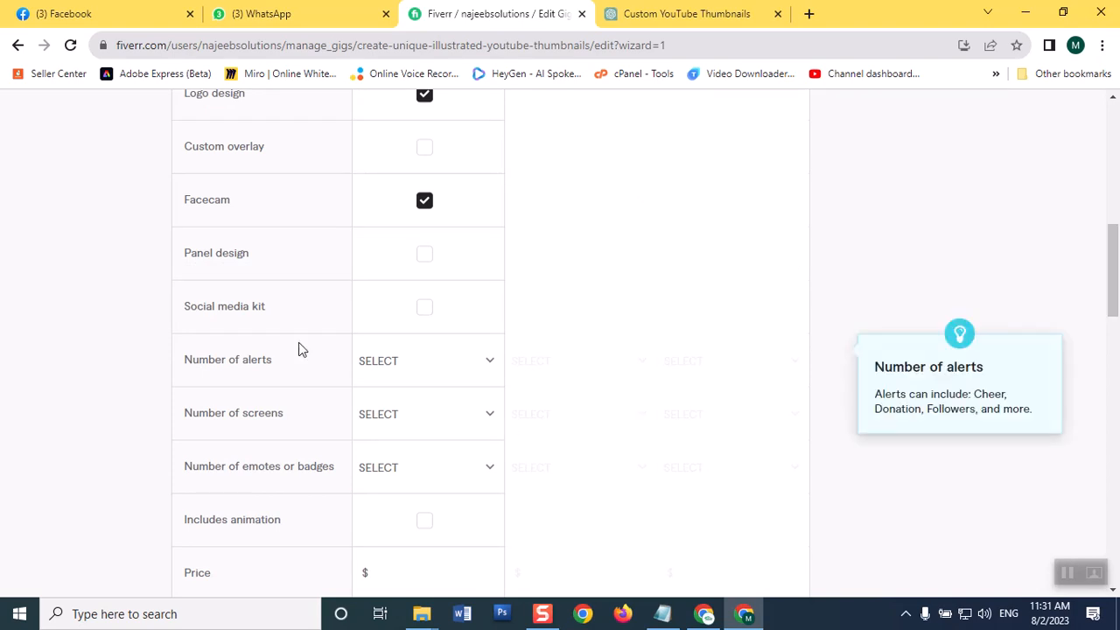
pyautogui.click(426, 315)
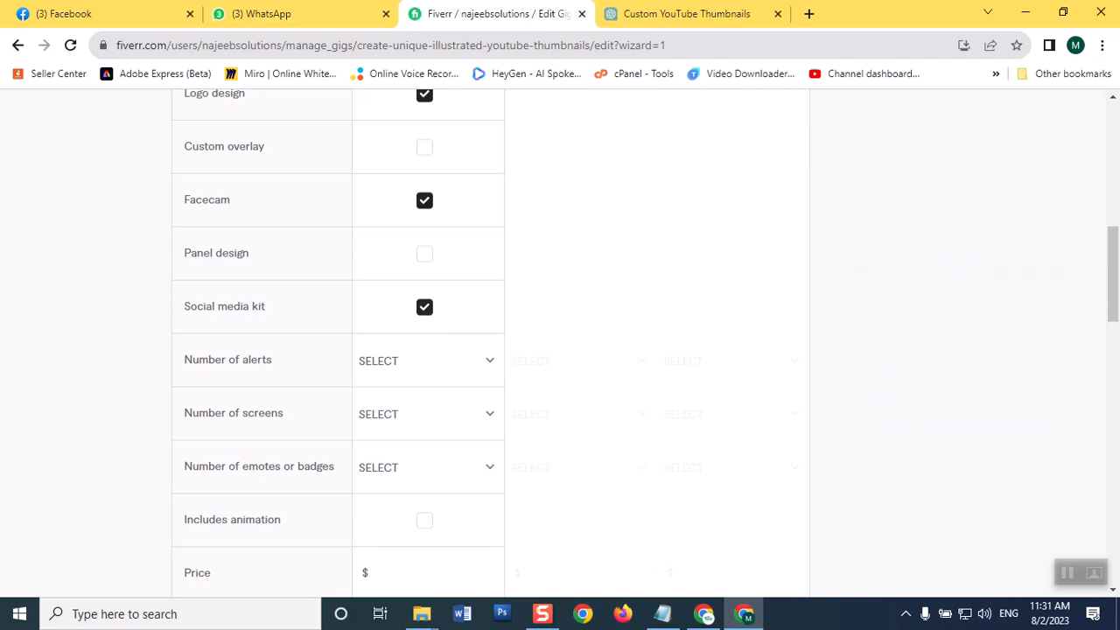
# - Set both the number of emotes or badges and the number of screens to 2 for the Basic package
pyautogui.moveTo(63, 13)
pyautogui.moveTo(240, 380)
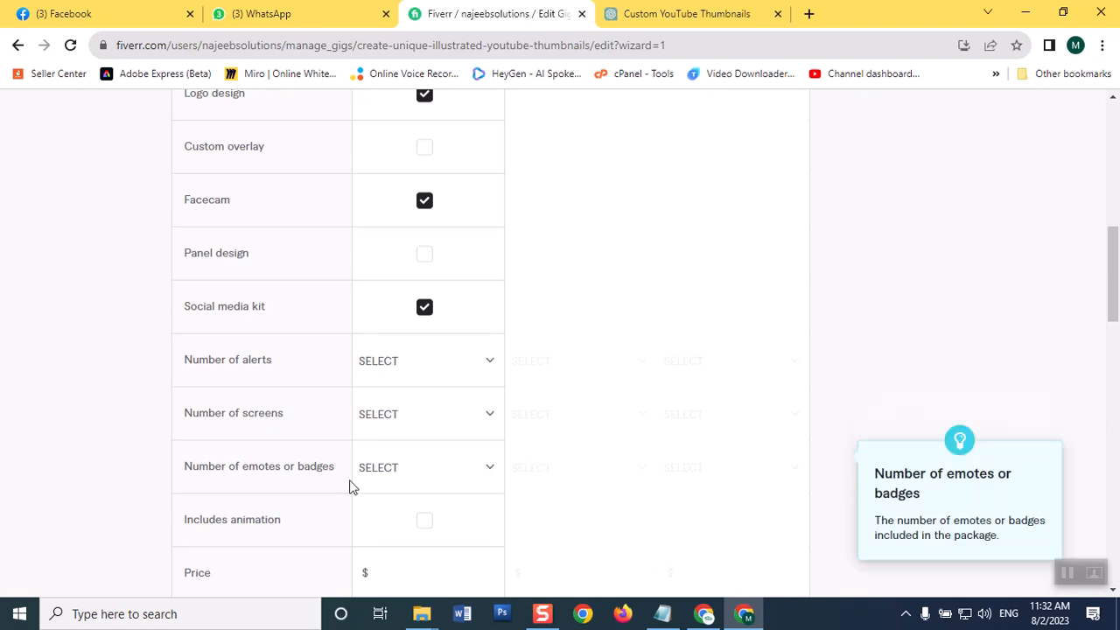
pyautogui.click(427, 480)
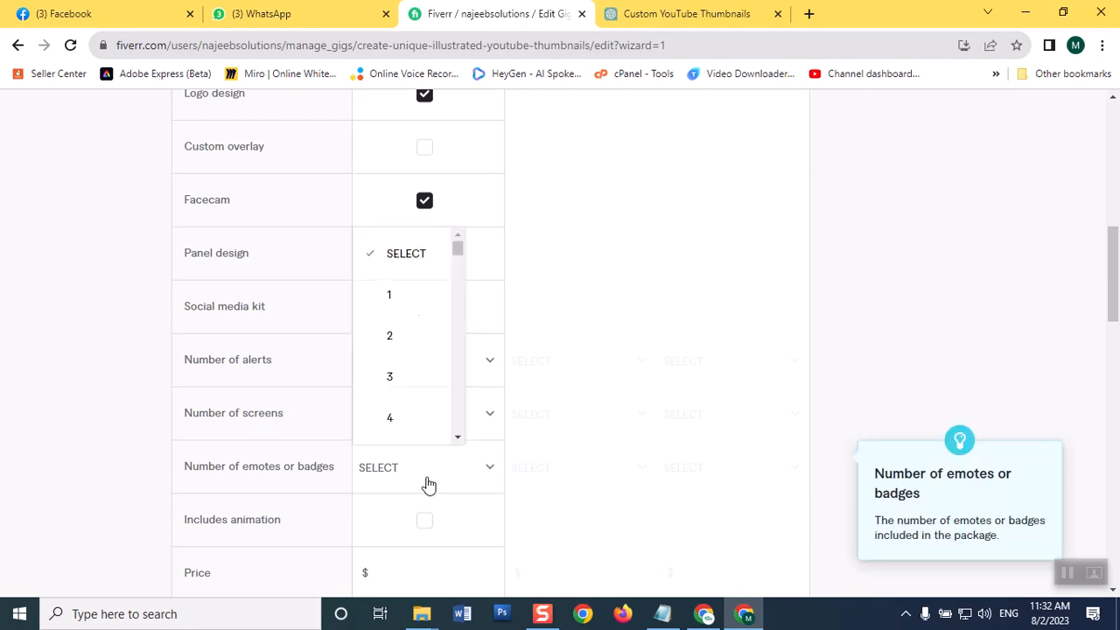
pyautogui.click(396, 343)
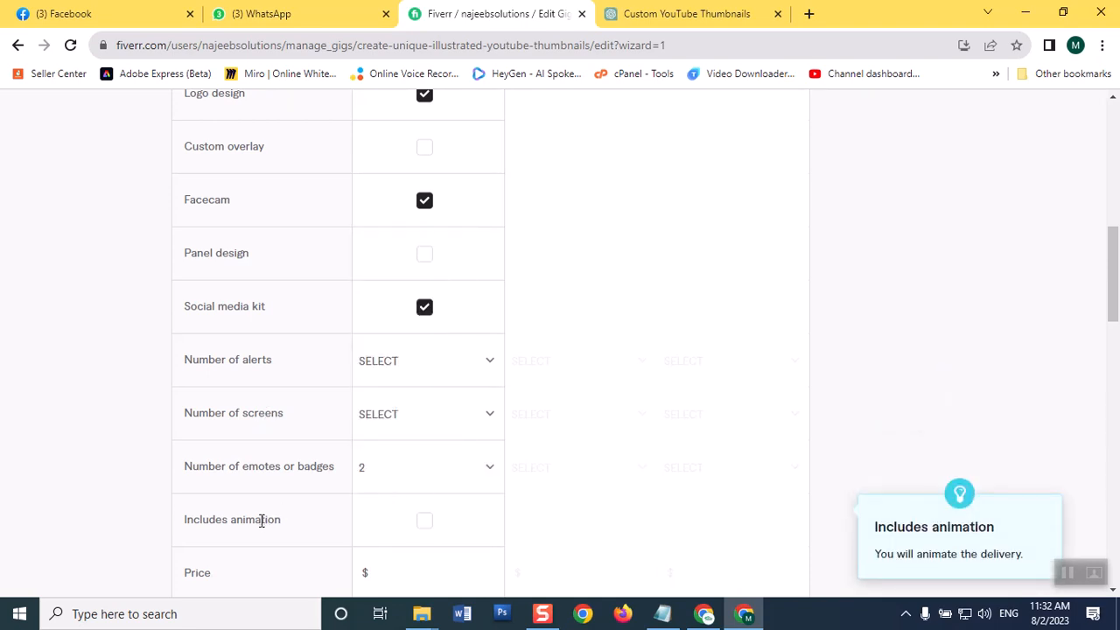
pyautogui.moveTo(1115, 298); pyautogui.dragTo(1114, 317)
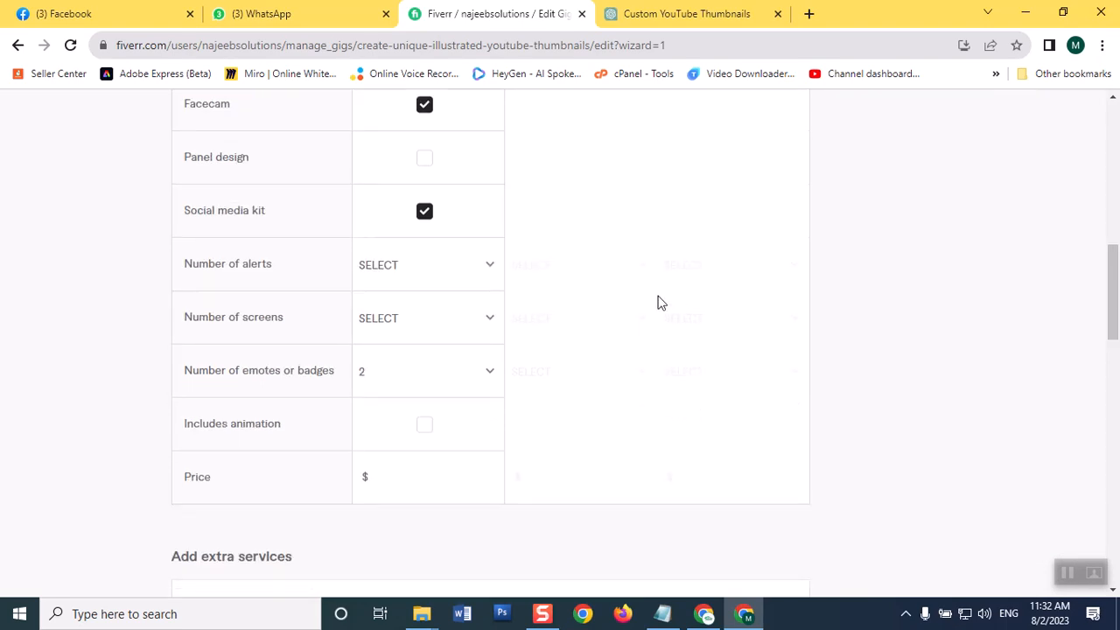
pyautogui.click(393, 334)
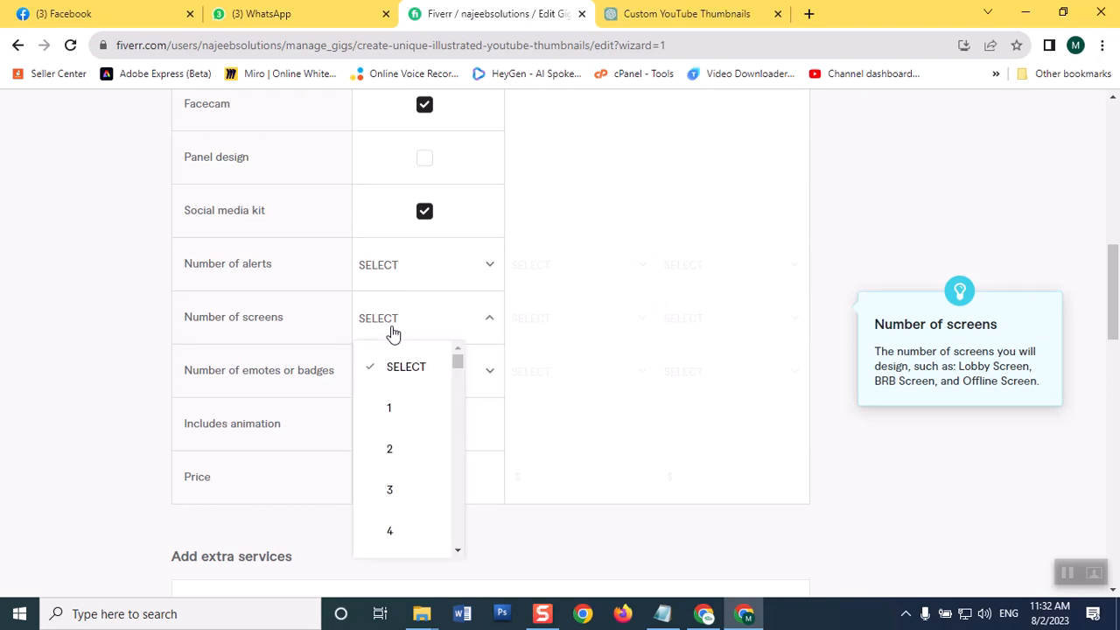
pyautogui.click(411, 449)
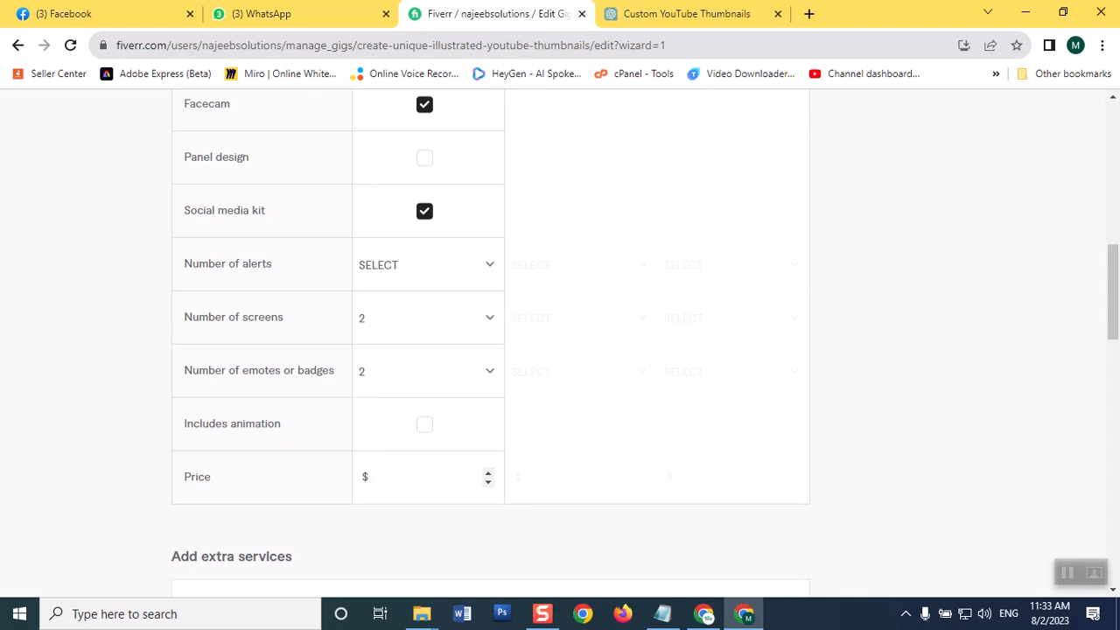
# - Set the Basic package's price to $30 and save the pricing to continue to Description & FAQ
pyautogui.write('30')
pyautogui.moveTo(1118, 317); pyautogui.dragTo(1051, 460)
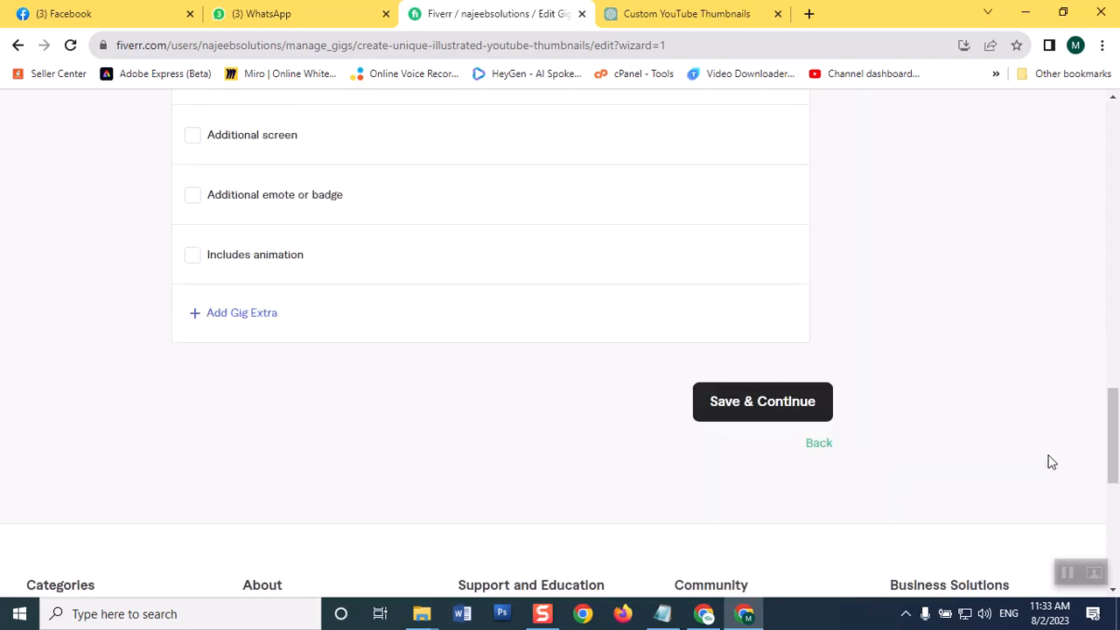
pyautogui.click(787, 406)
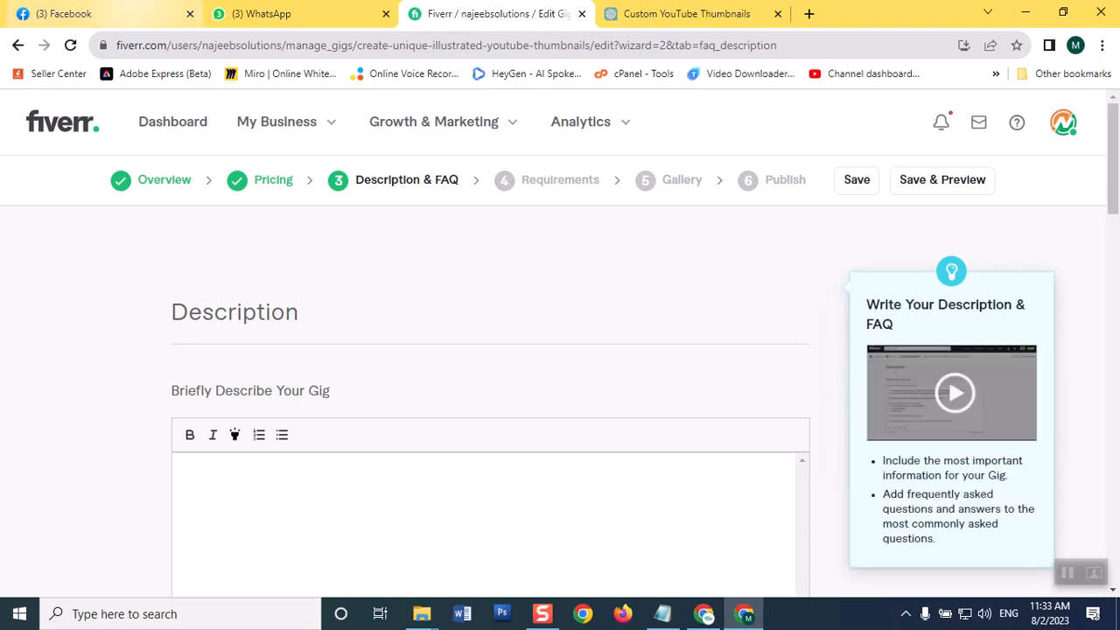
# - In the competitor's gig, copy the About this gig description from "Hello!!!" through "Thank You and have a nice day,"
pyautogui.click(703, 615)
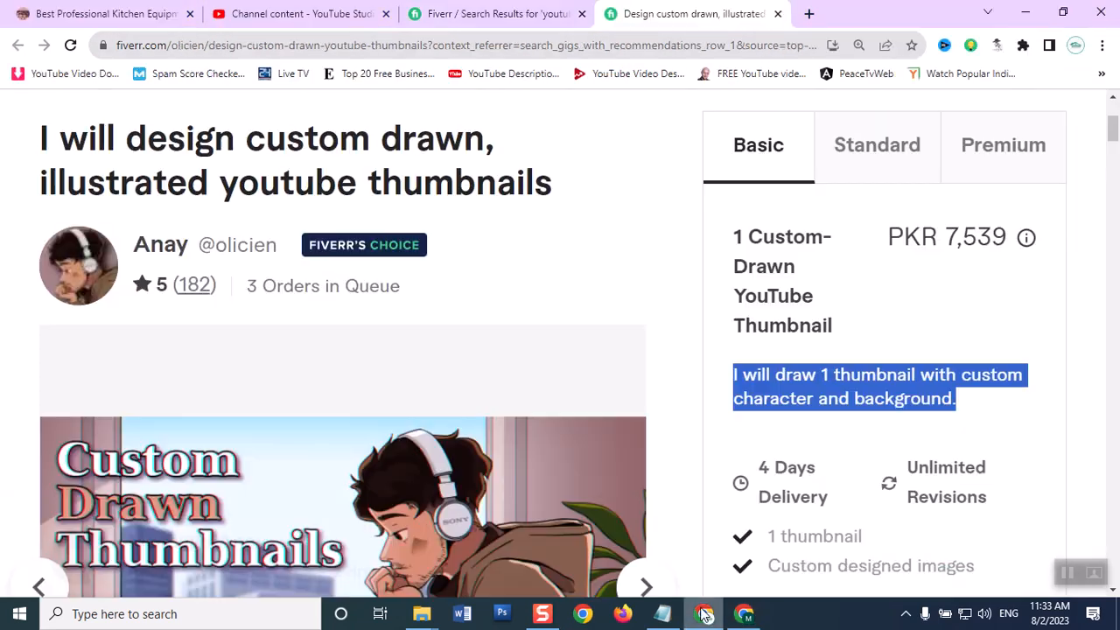
pyautogui.moveTo(1112, 130); pyautogui.dragTo(1112, 192)
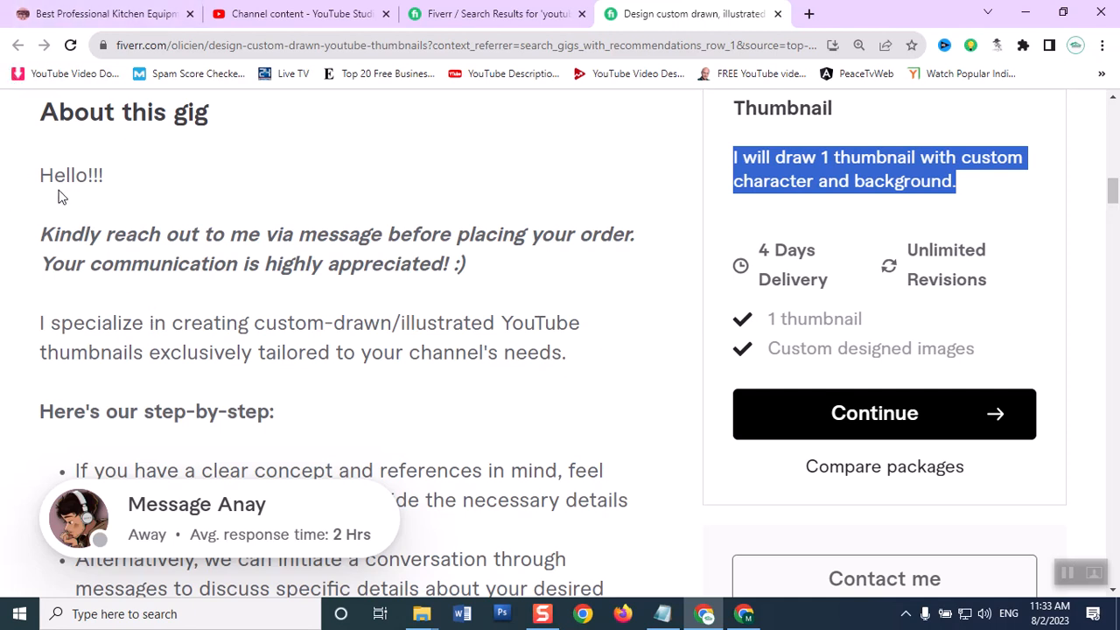
pyautogui.moveTo(44, 172); pyautogui.dragTo(208, 389)
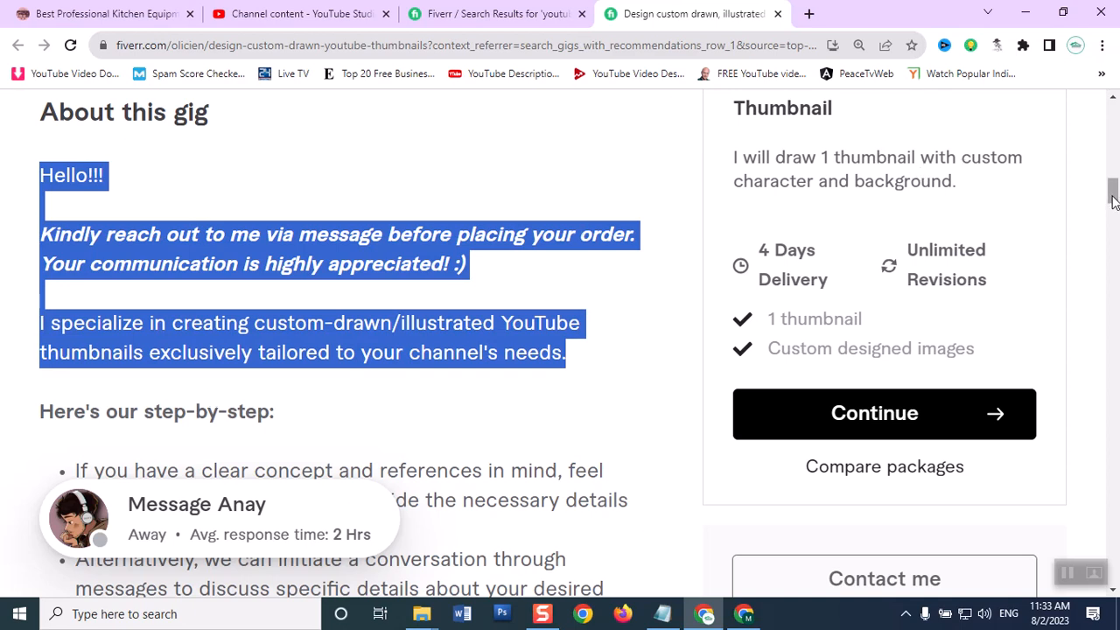
pyautogui.moveTo(1112, 195); pyautogui.dragTo(1113, 234)
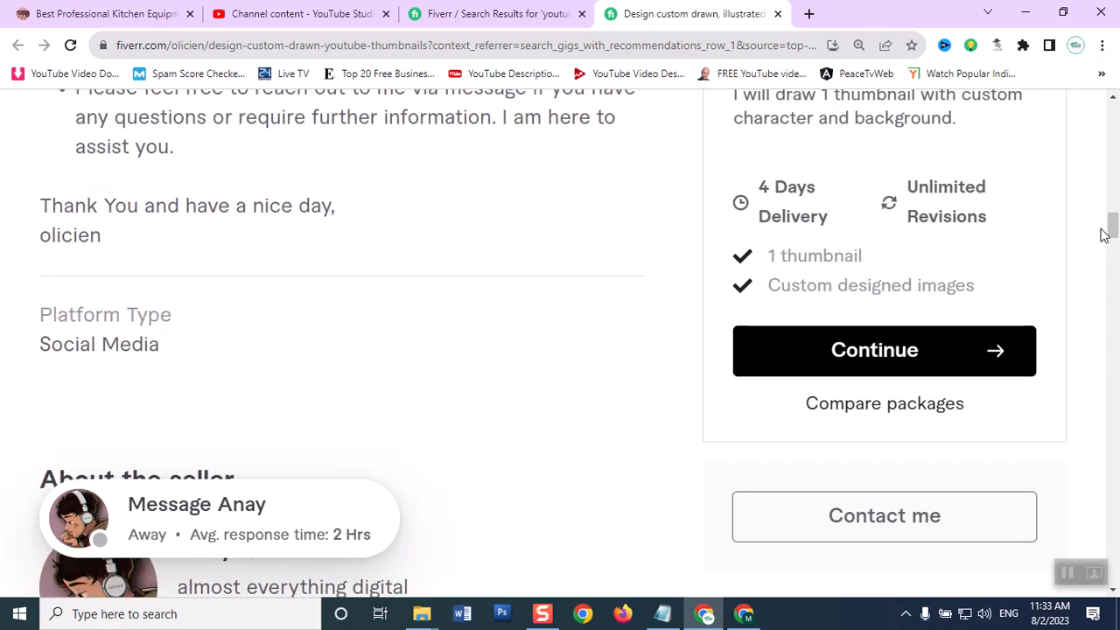
pyautogui.keyDown('shift'); pyautogui.click(345, 207); pyautogui.keyUp('shift')
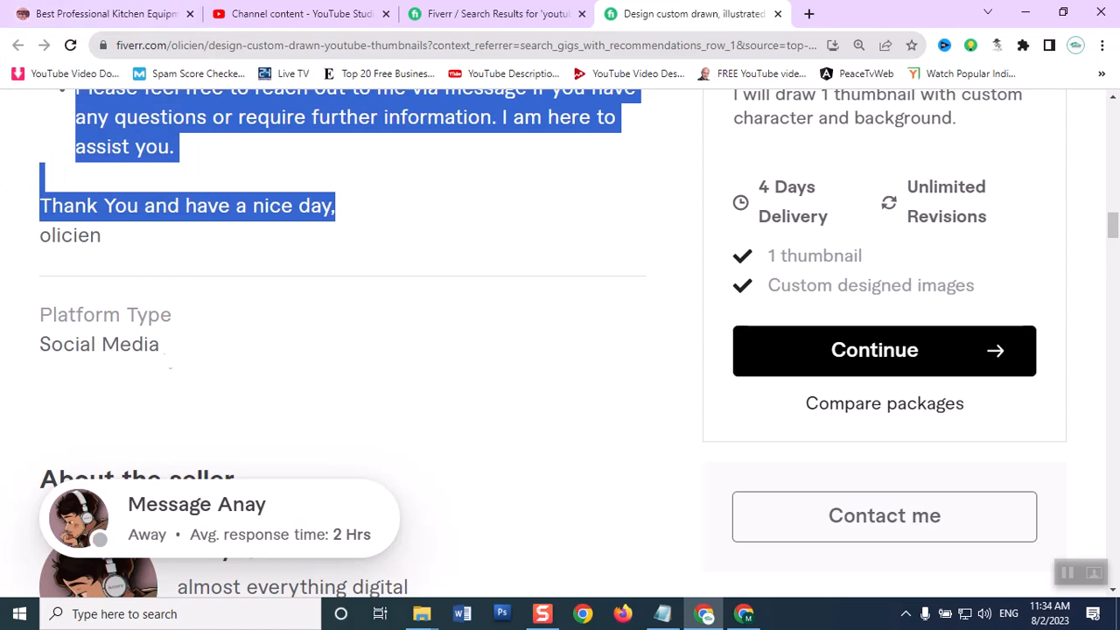
# - Switch to the ChatGPT conversation and write the prompt "rewrite following gig description with more optimization about 900 characters."
pyautogui.click(744, 614)
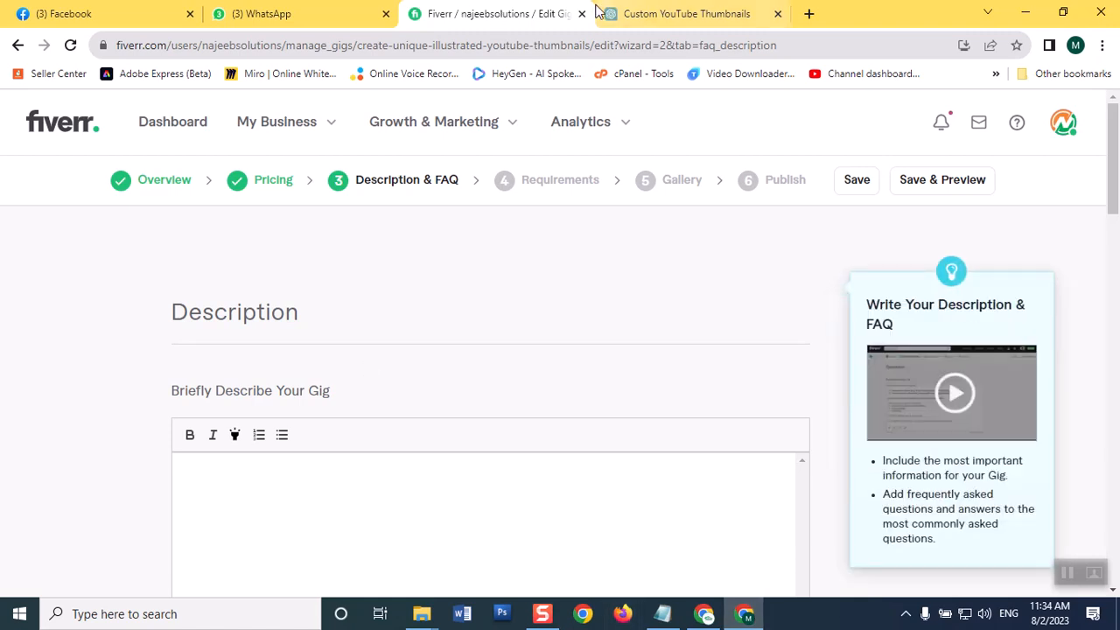
pyautogui.hotkey('ctrl', 'Tab')
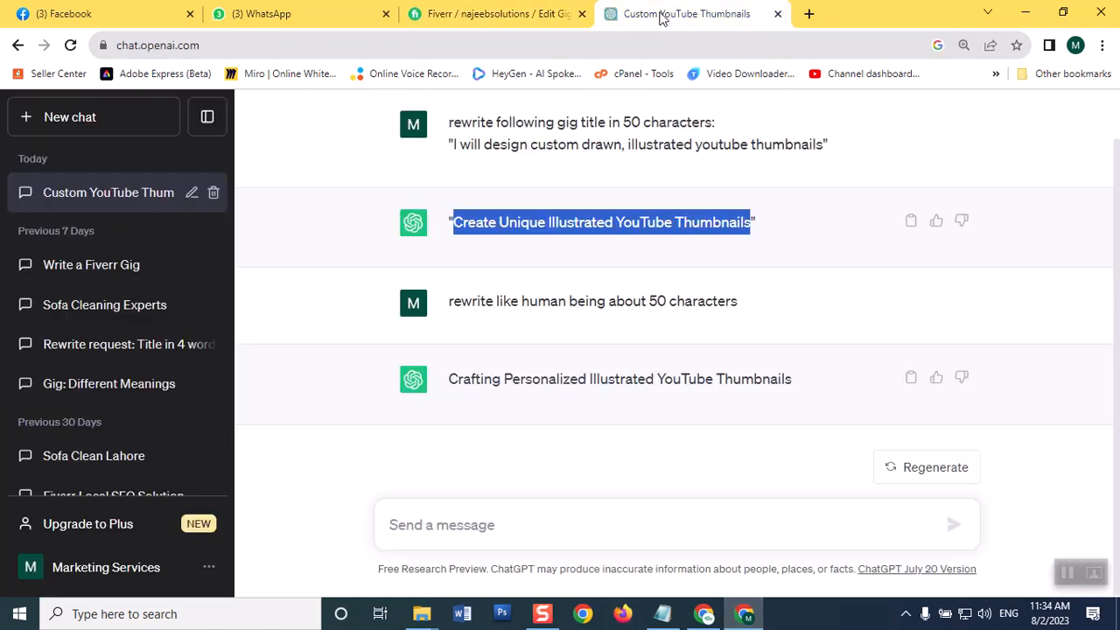
pyautogui.click(471, 525)
pyautogui.write('rew')
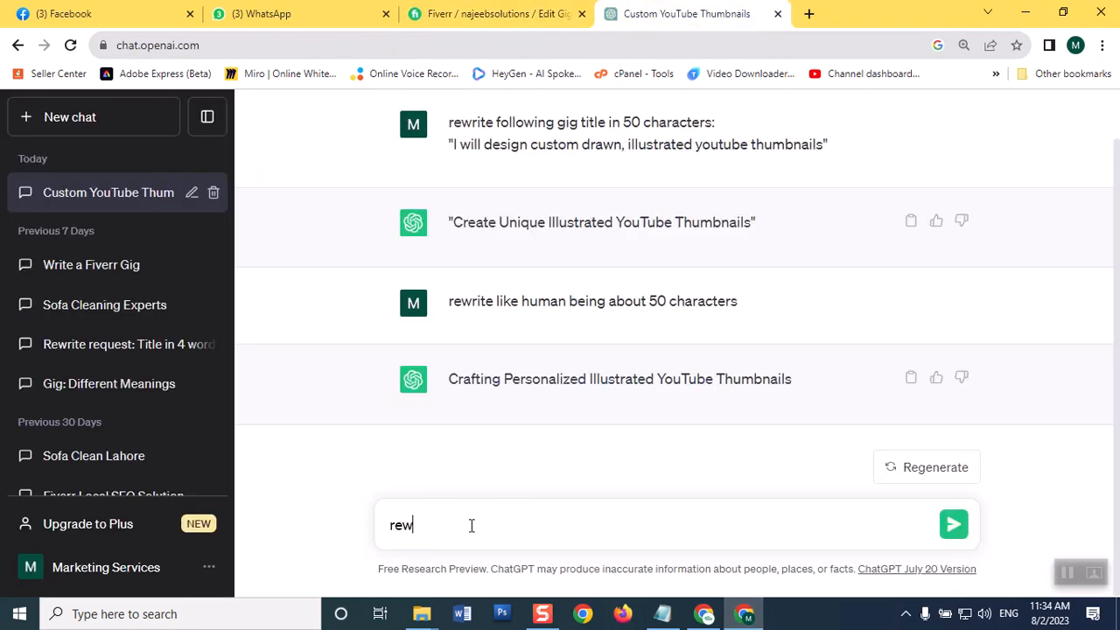
pyautogui.write('rite following gig descri')
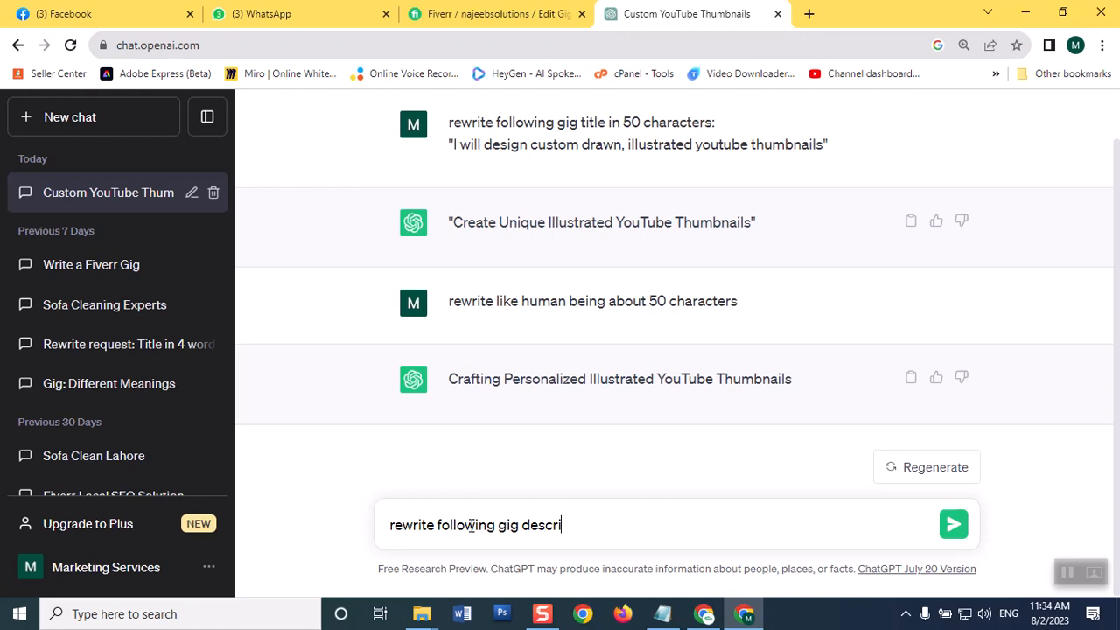
pyautogui.write('ption with more')
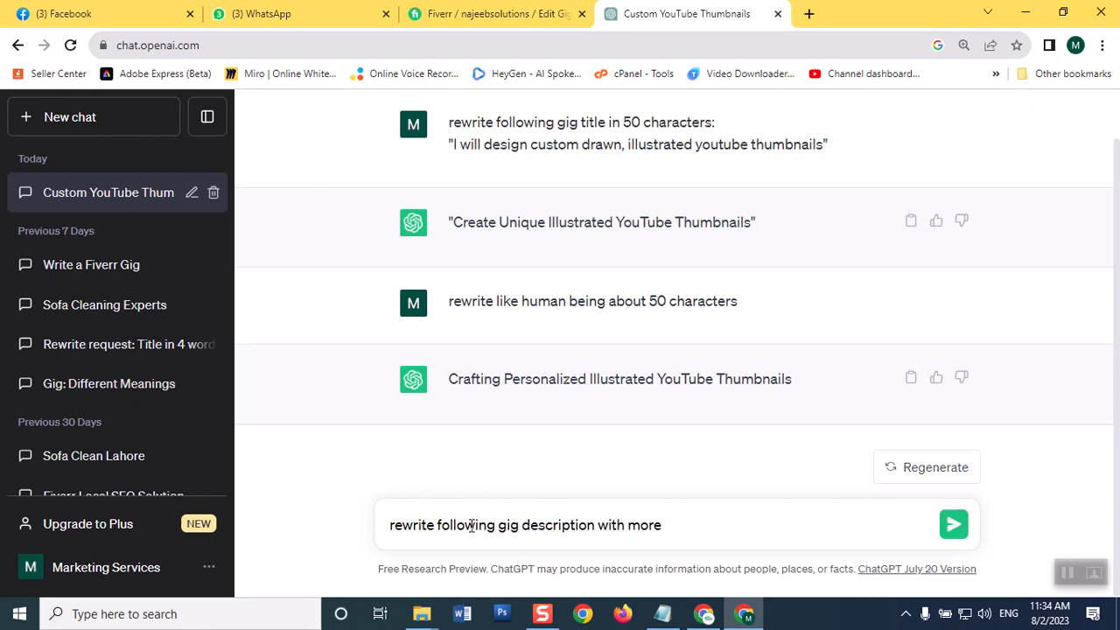
pyautogui.write(' optimization abou')
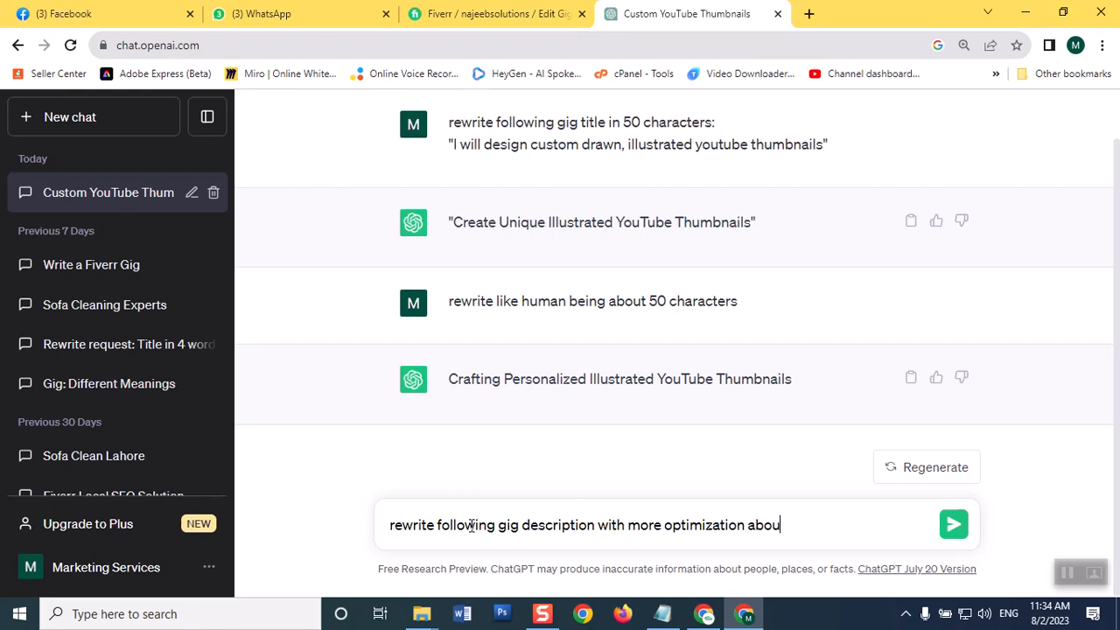
pyautogui.write('t')
pyautogui.write('900 characters')
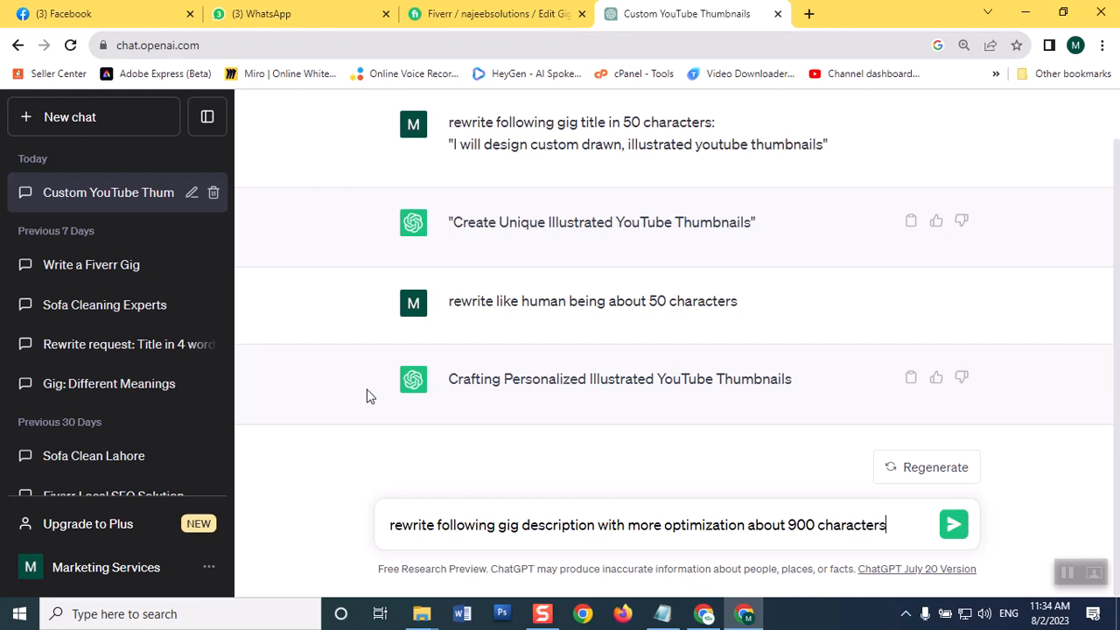
pyautogui.write('.')
# - Add the copied gig description in quotation marks on a new line of the prompt and send it
pyautogui.hotkey('shift', 'Return')
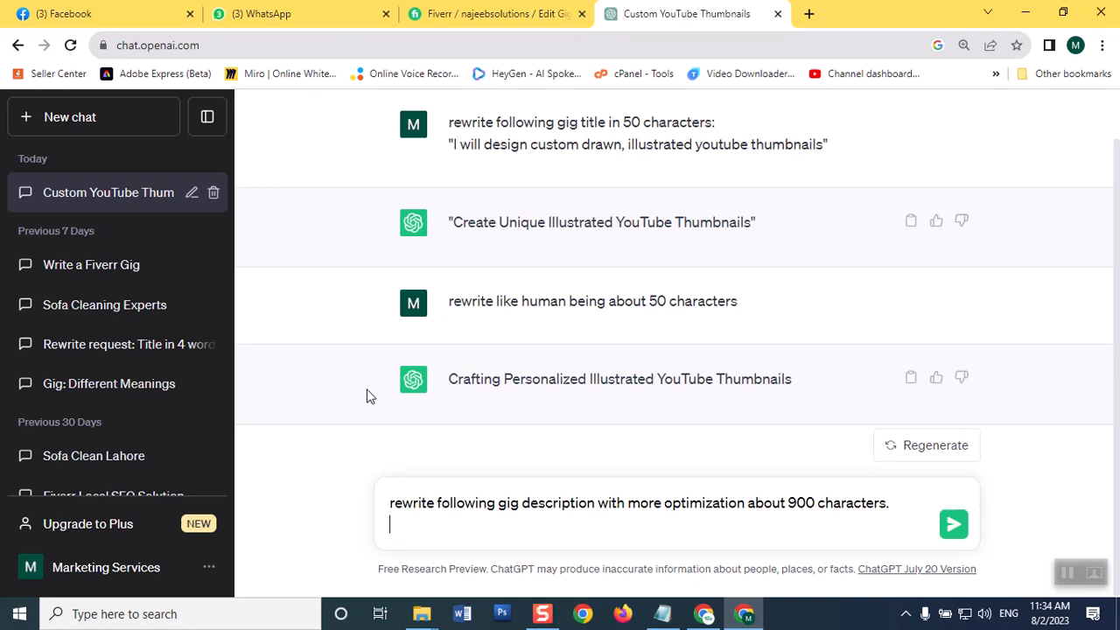
pyautogui.write("'''")
pyautogui.hotkey('ctrl', 'v')
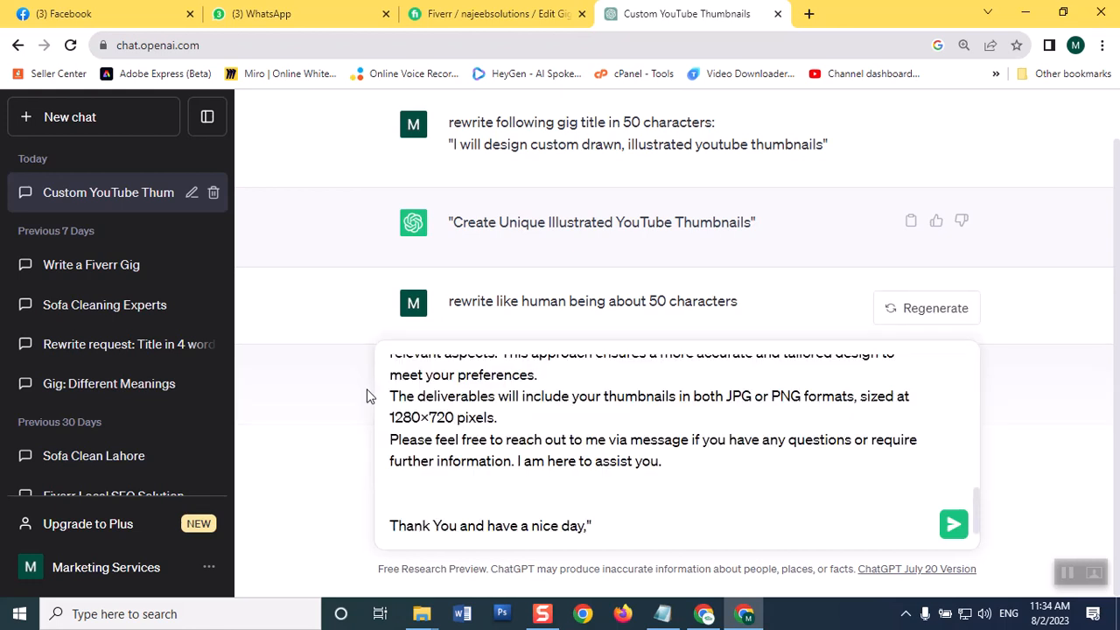
pyautogui.click(953, 525)
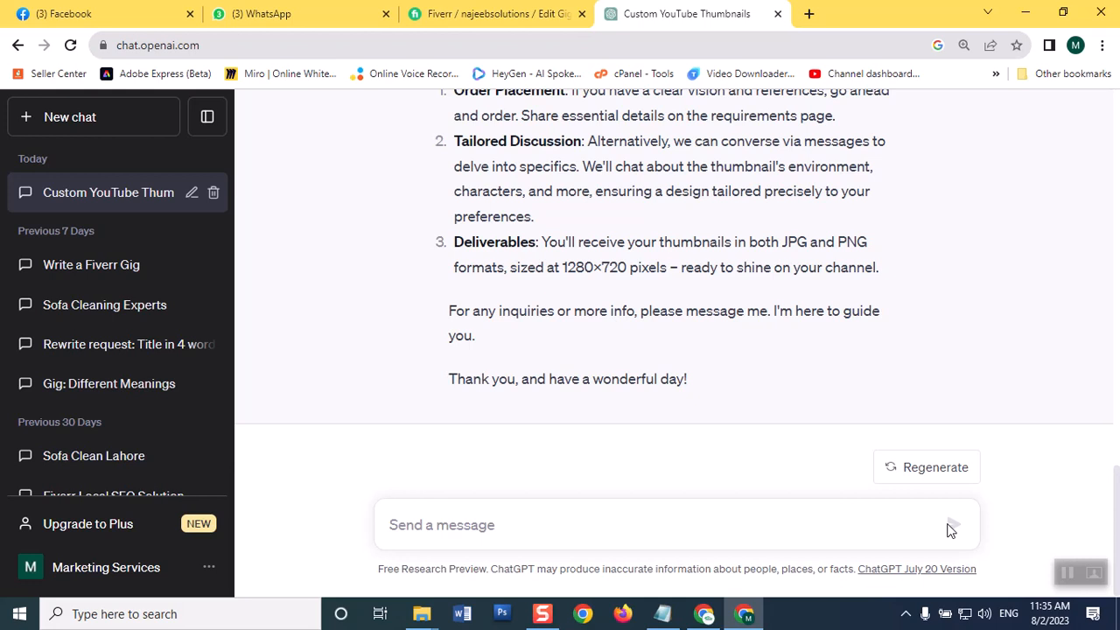
# - Ask ChatGPT for another version of the description with the prompt "rewrite with unique words"
pyautogui.click(421, 517)
pyautogui.write('rewr')
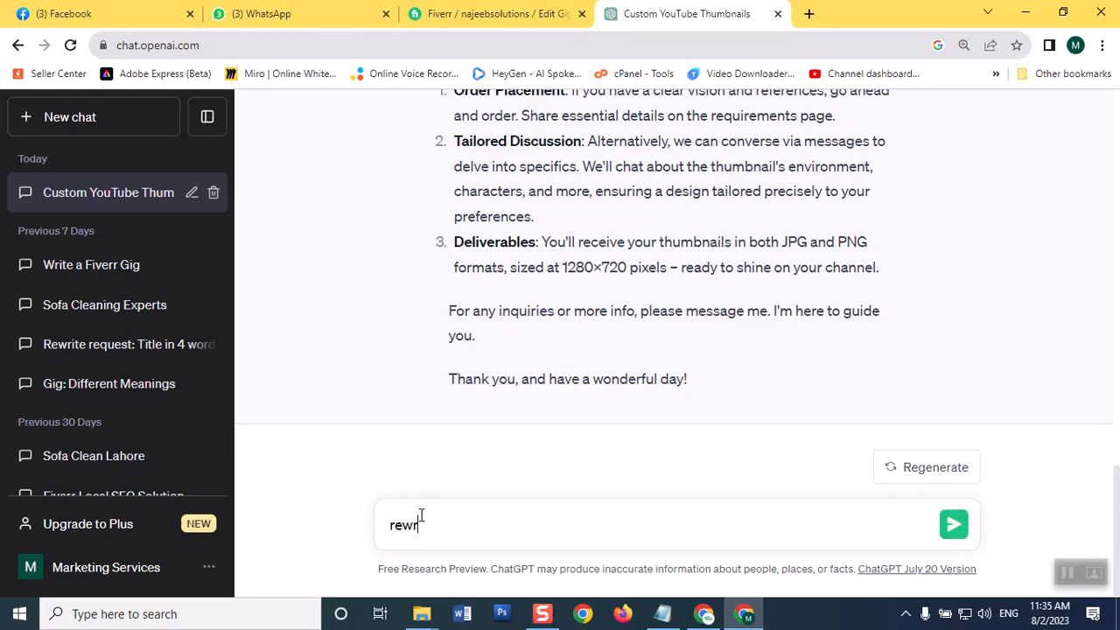
pyautogui.write('ite with unique words')
pyautogui.press('Return')
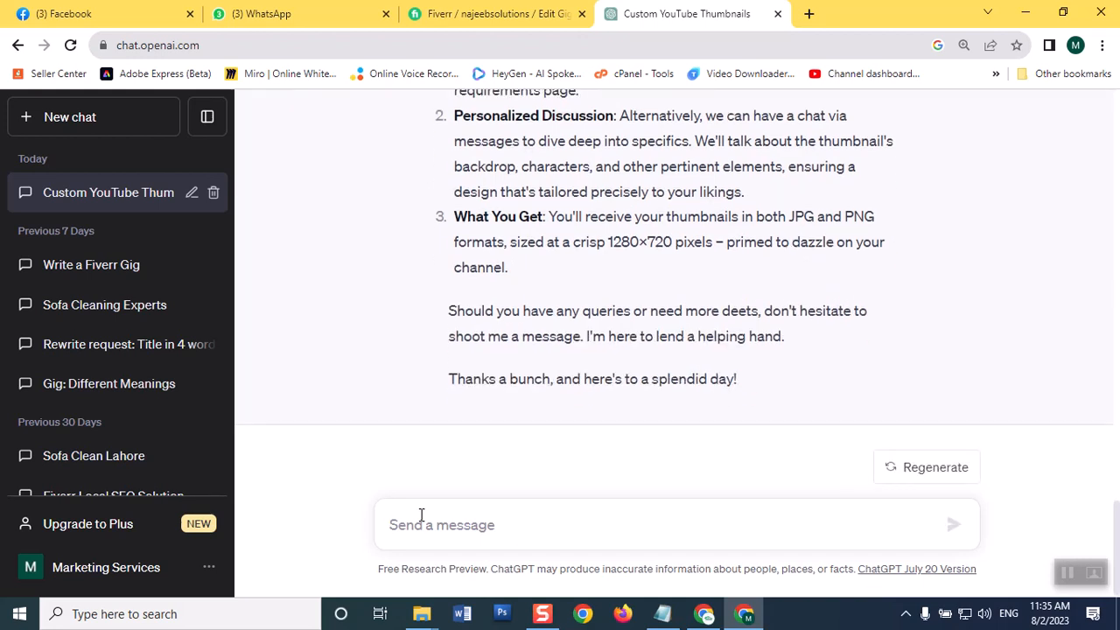
# - Copy the whole latest reply, from "Hello there!" to "Thanks a bunch, and here's to a splendid day!"
pyautogui.tripleClick(572, 385)
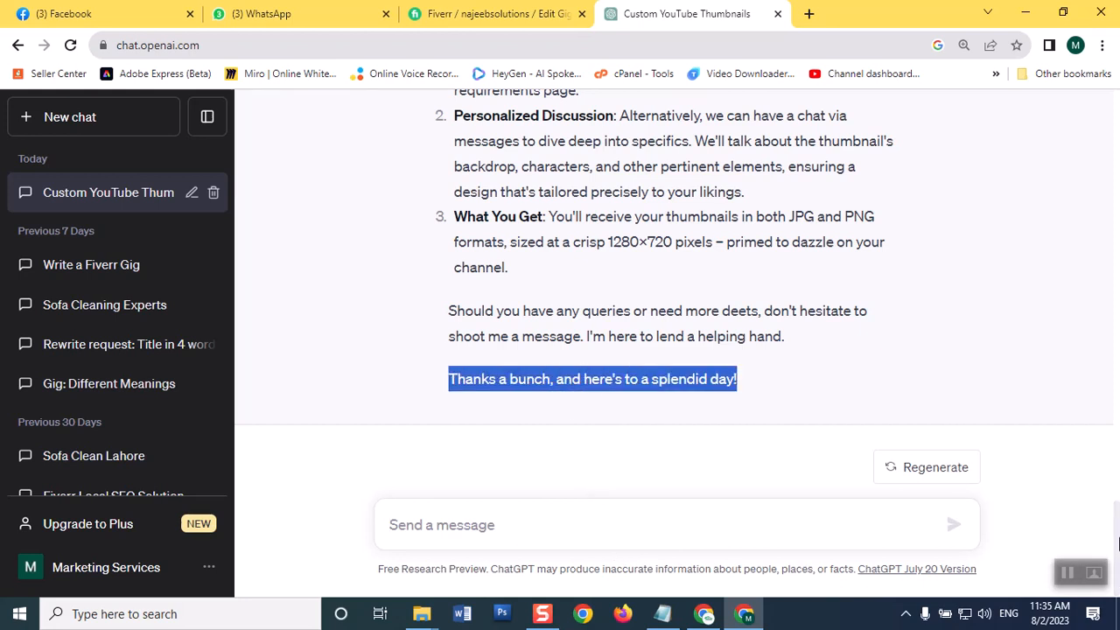
pyautogui.moveTo(1118, 545); pyautogui.dragTo(1118, 466)
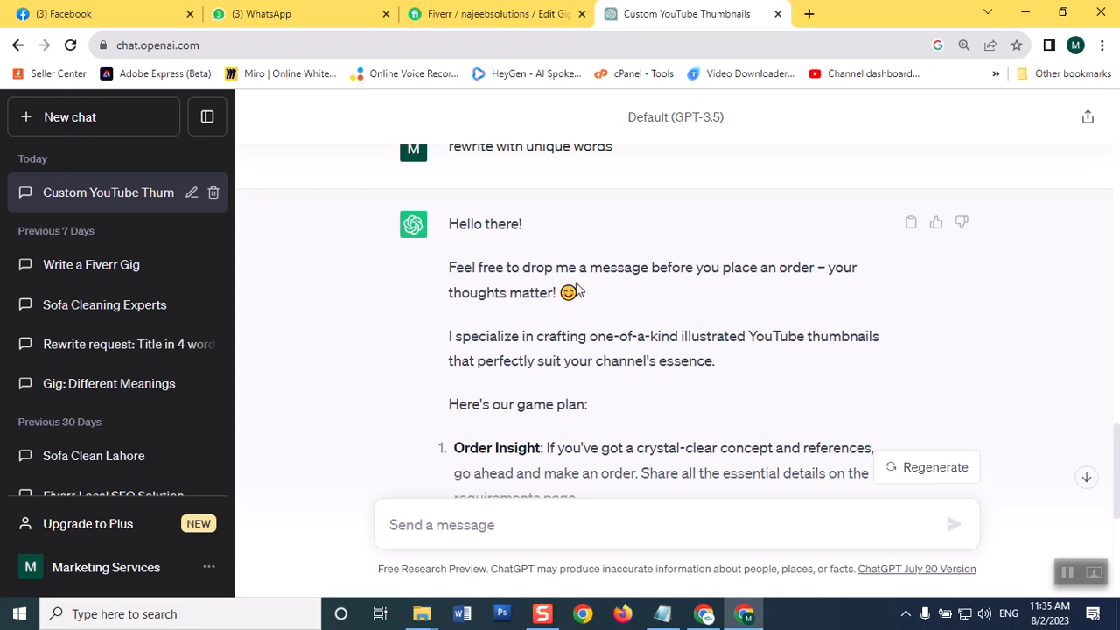
pyautogui.keyDown('shift'); pyautogui.click(452, 223); pyautogui.keyUp('shift')
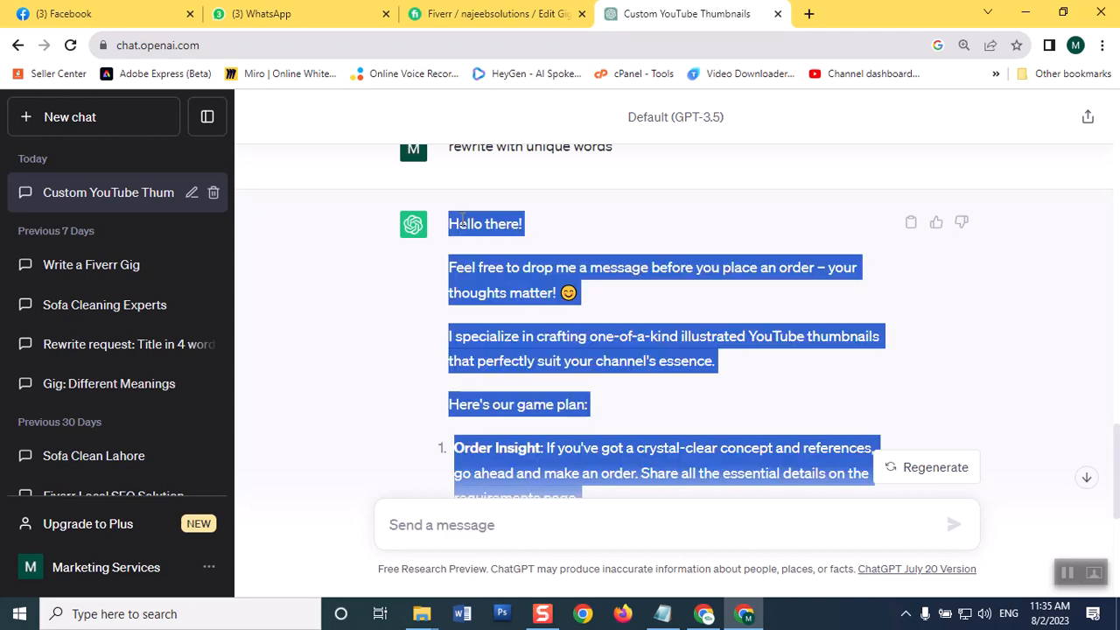
pyautogui.rightClick(462, 296)
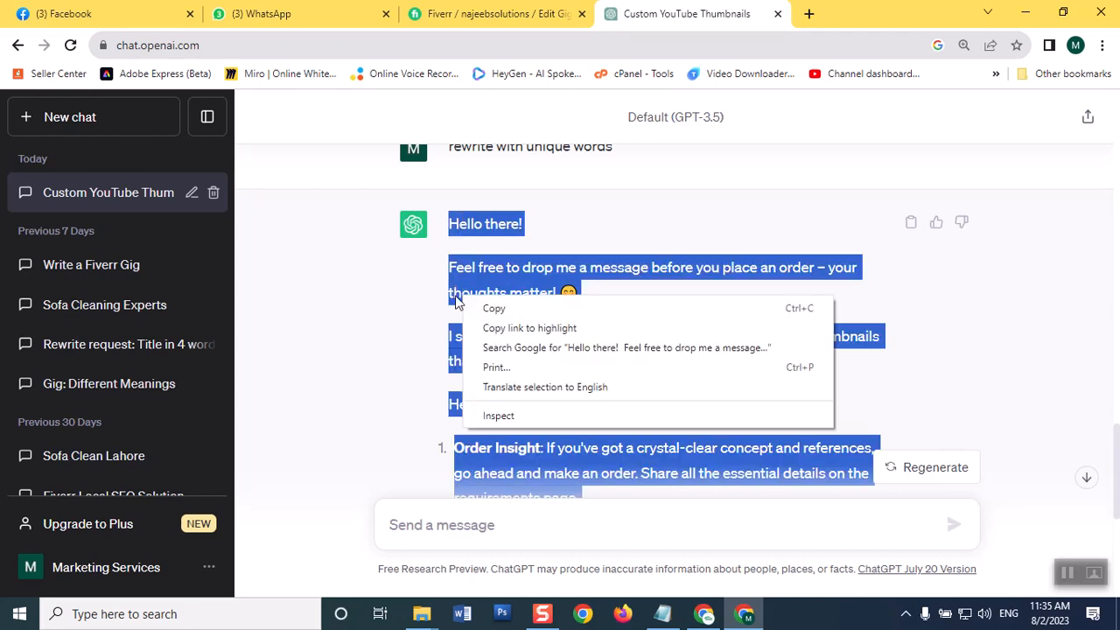
pyautogui.click(477, 308)
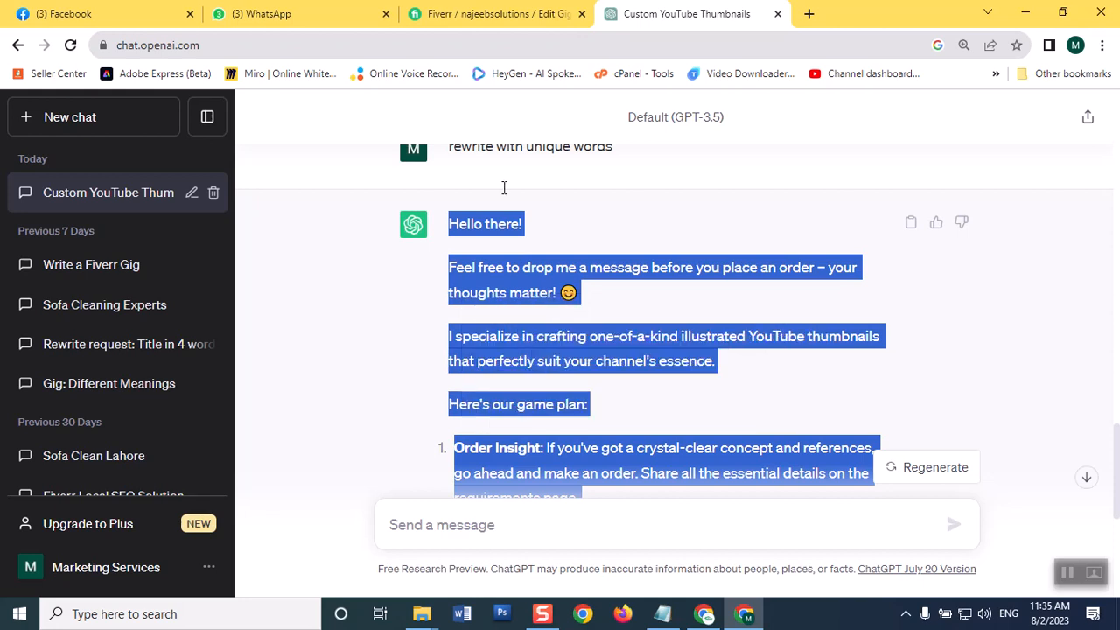
# - Switch back to the Fiverr gig editor and paste the rewritten text as the gig description
pyautogui.click(451, 13)
pyautogui.click(446, 492)
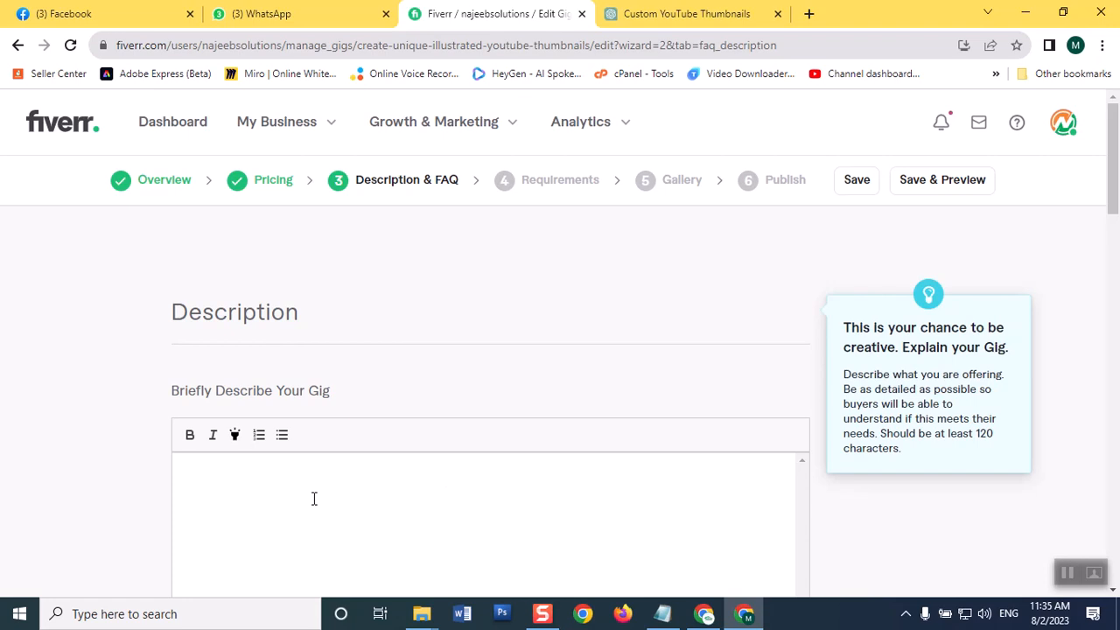
pyautogui.hotkey('ctrl', 'v')
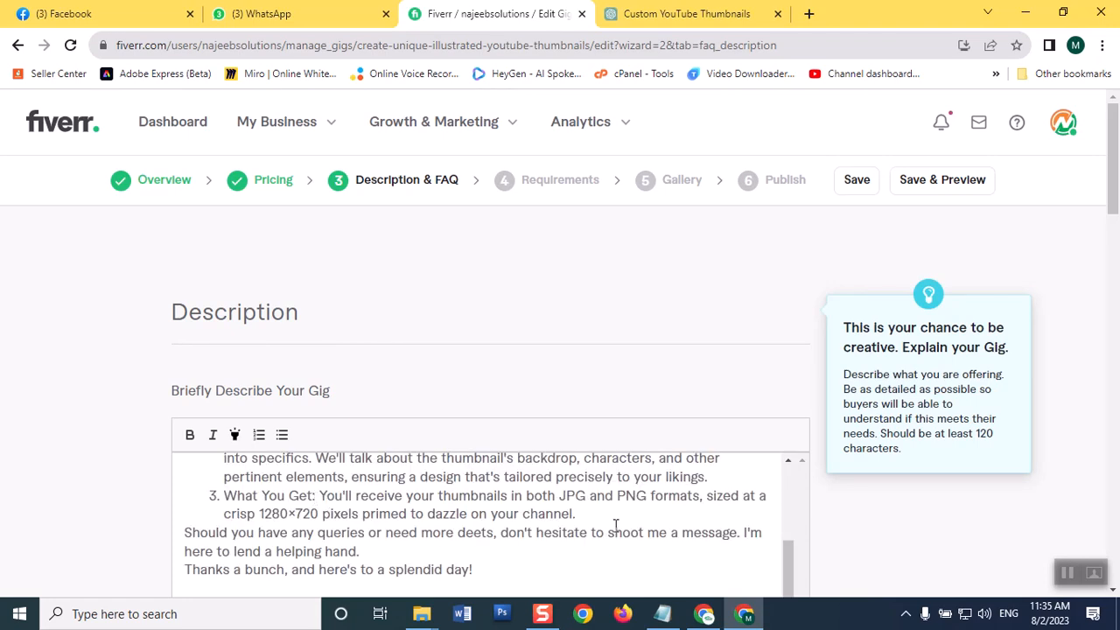
pyautogui.moveTo(787, 570); pyautogui.dragTo(790, 452)
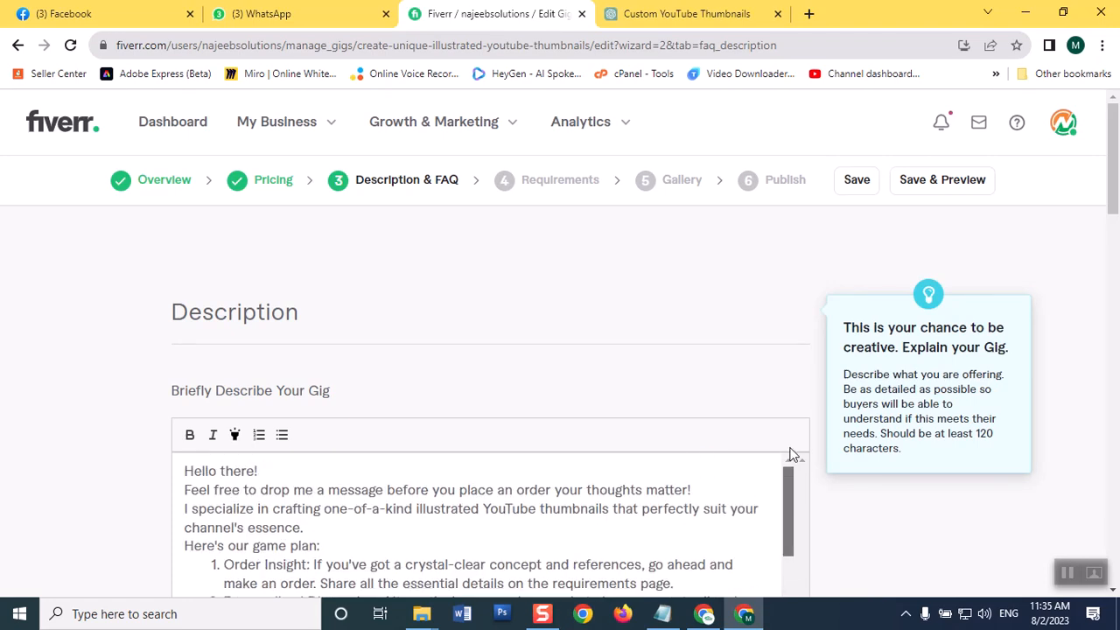
pyautogui.click(25, 467)
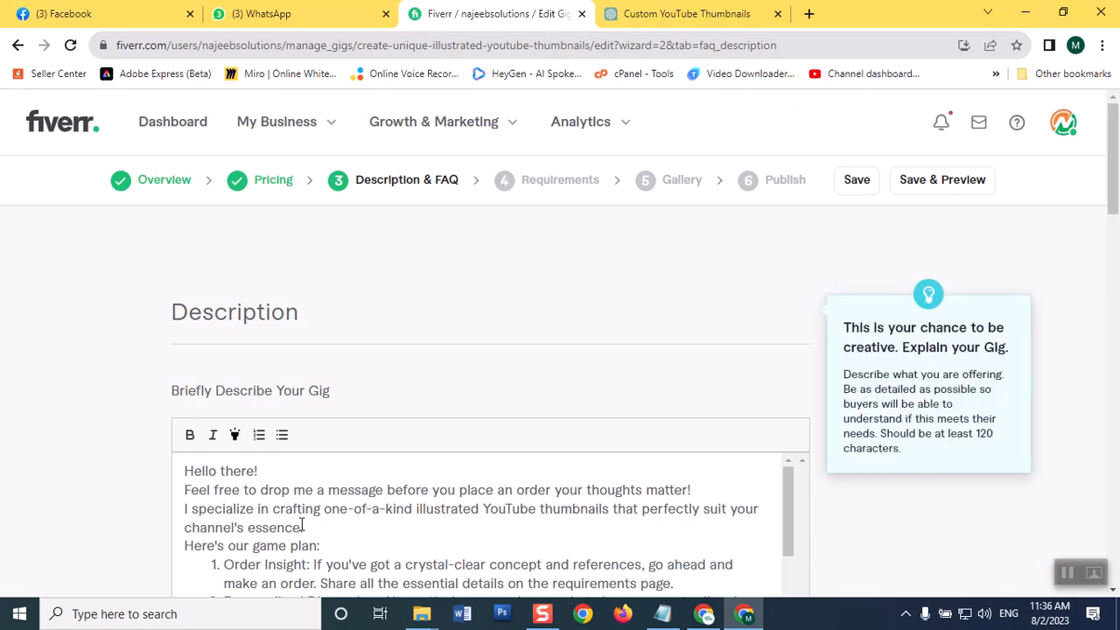
# - Make the phrase "crafting one-of-a-kind illustrated YouTube thumbnails" bold in the gig description
pyautogui.moveTo(271, 515); pyautogui.dragTo(611, 513)
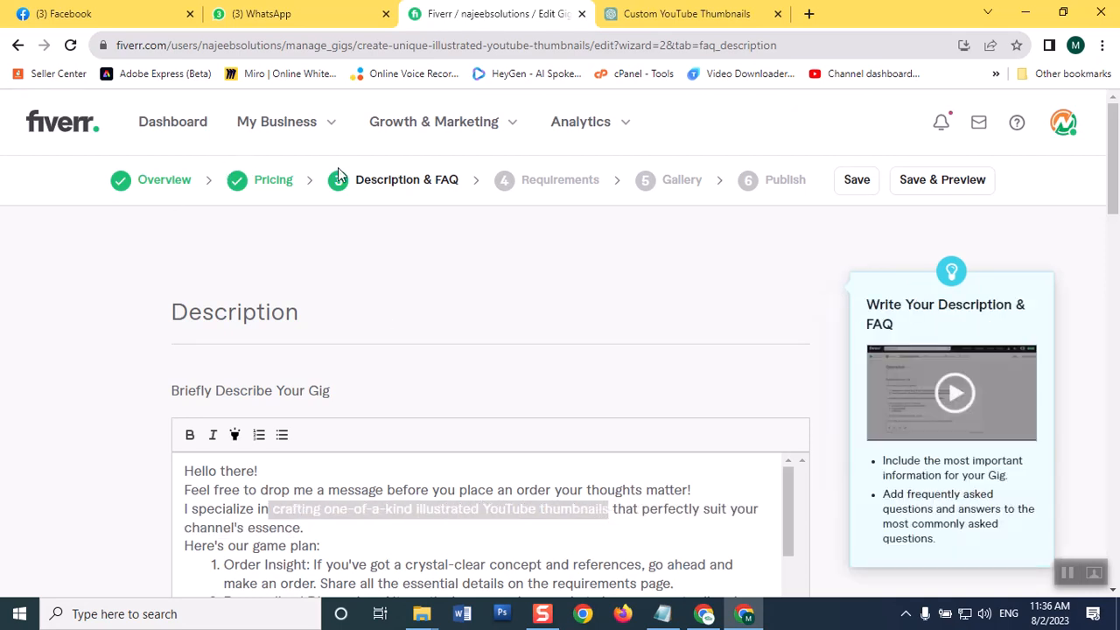
pyautogui.click(190, 442)
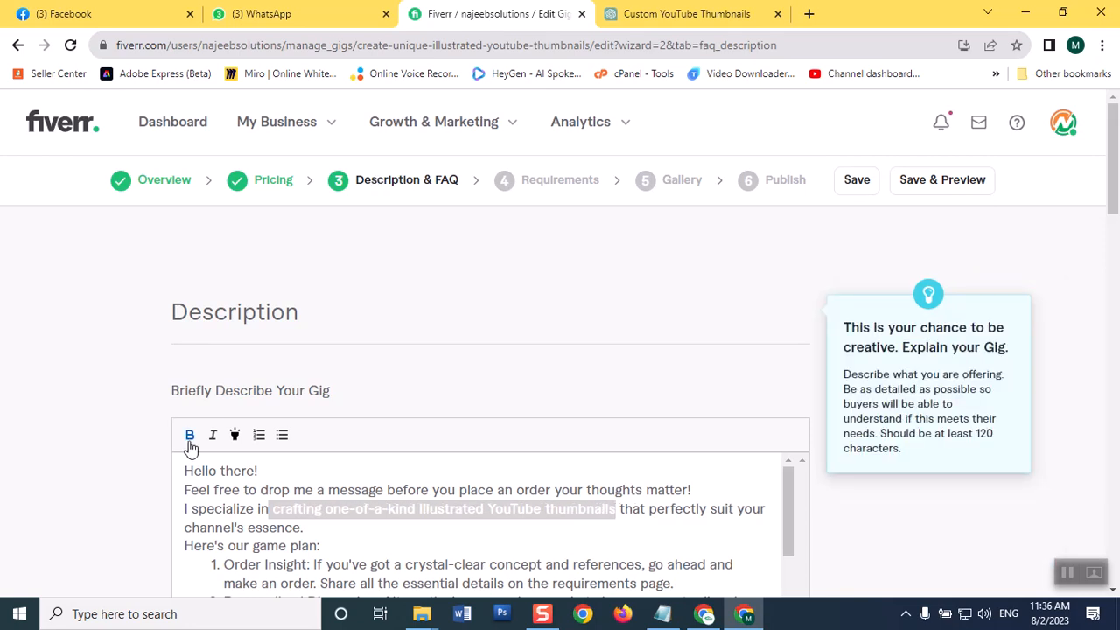
pyautogui.click(345, 536)
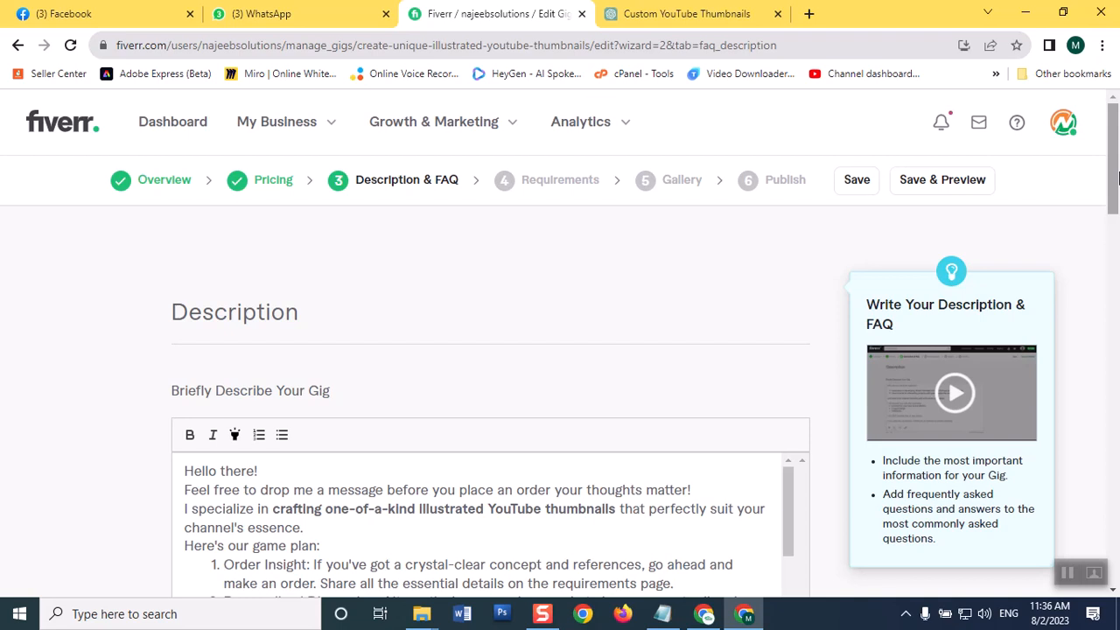
# - Switch to the ChatGPT conversation and draft the prompt "write 5 faq questions for "youtube thubnail gig on fiverr""
pyautogui.moveTo(1105, 179); pyautogui.dragTo(1090, 259)
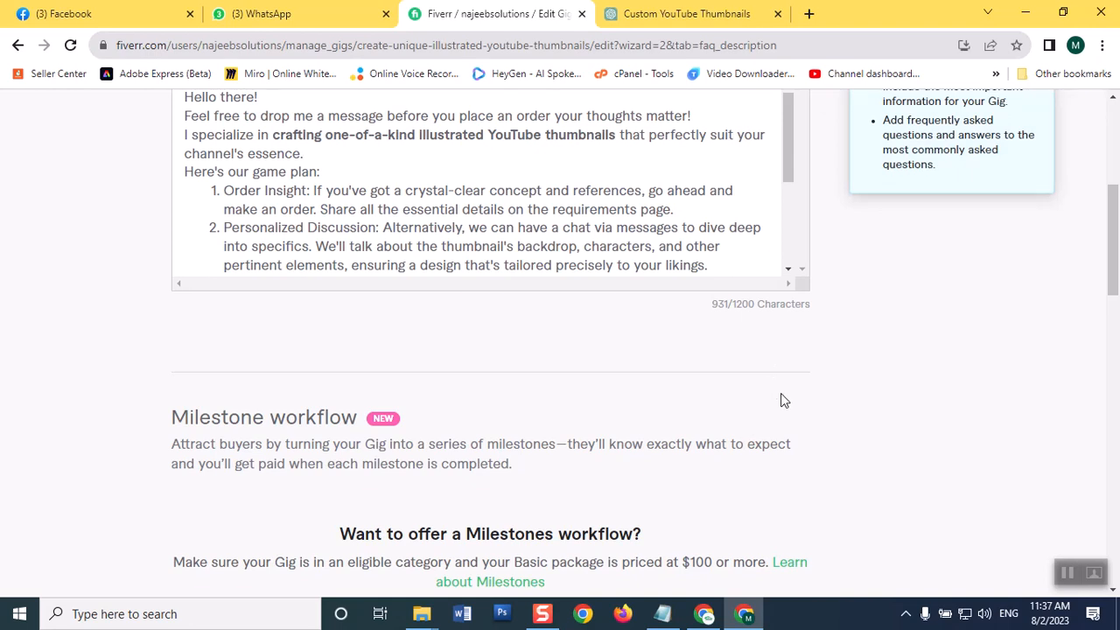
pyautogui.scroll(-9, 1112, 396)
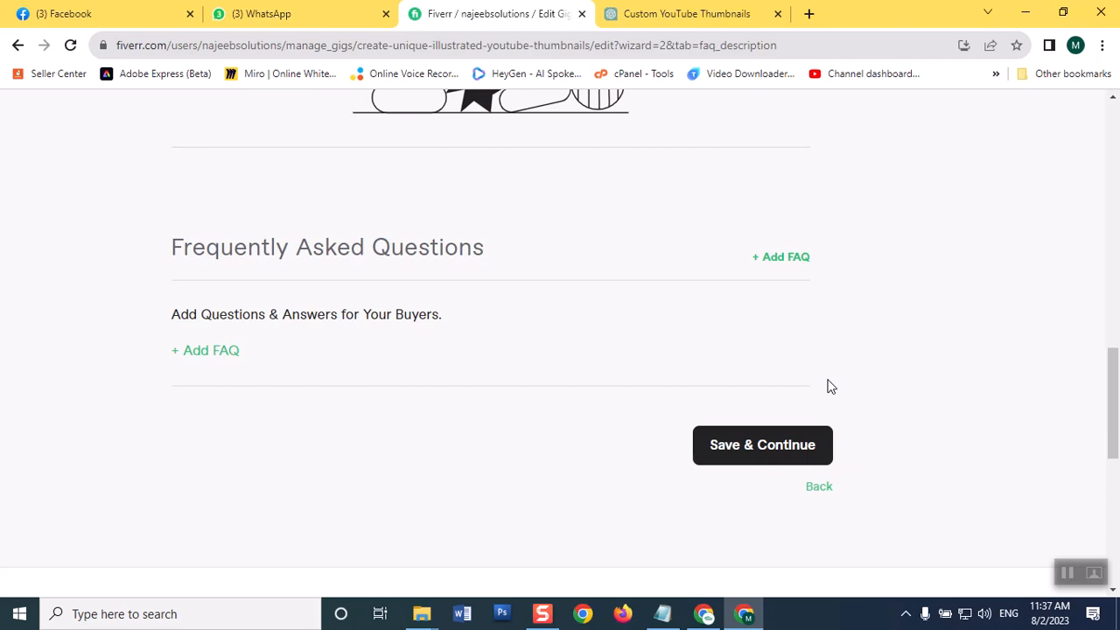
pyautogui.moveTo(385, 243)
pyautogui.click(621, 26)
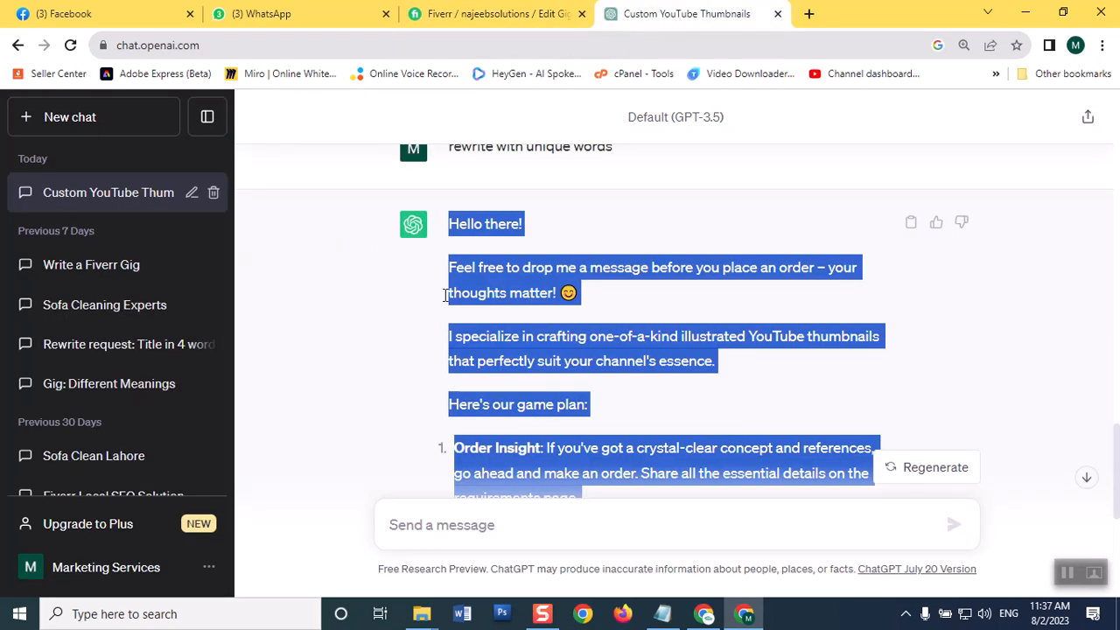
pyautogui.click(442, 525)
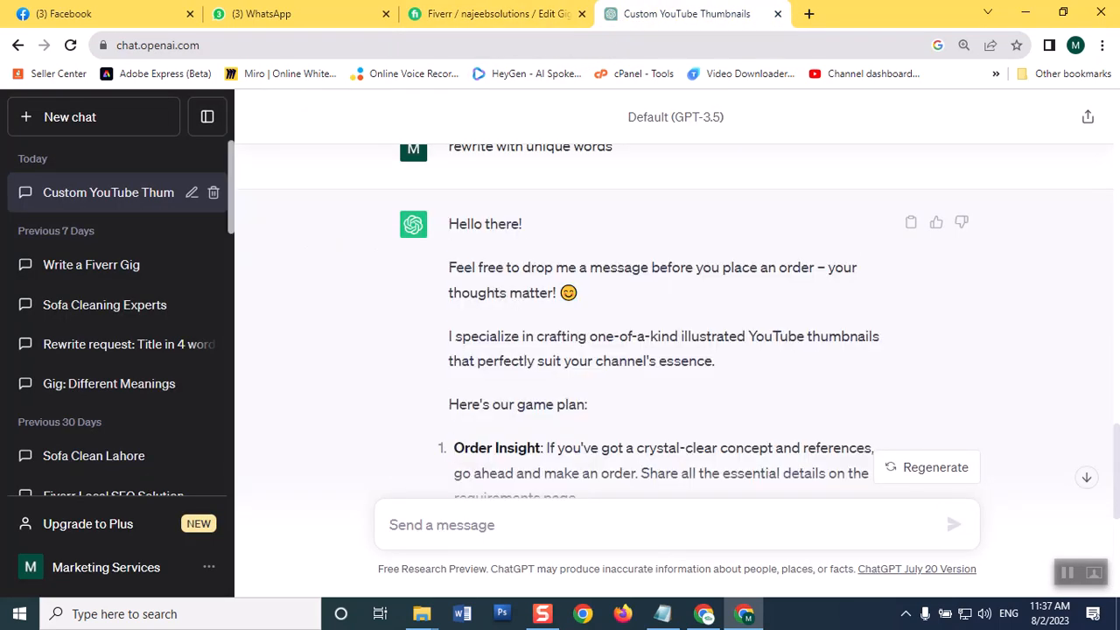
pyautogui.write('write ')
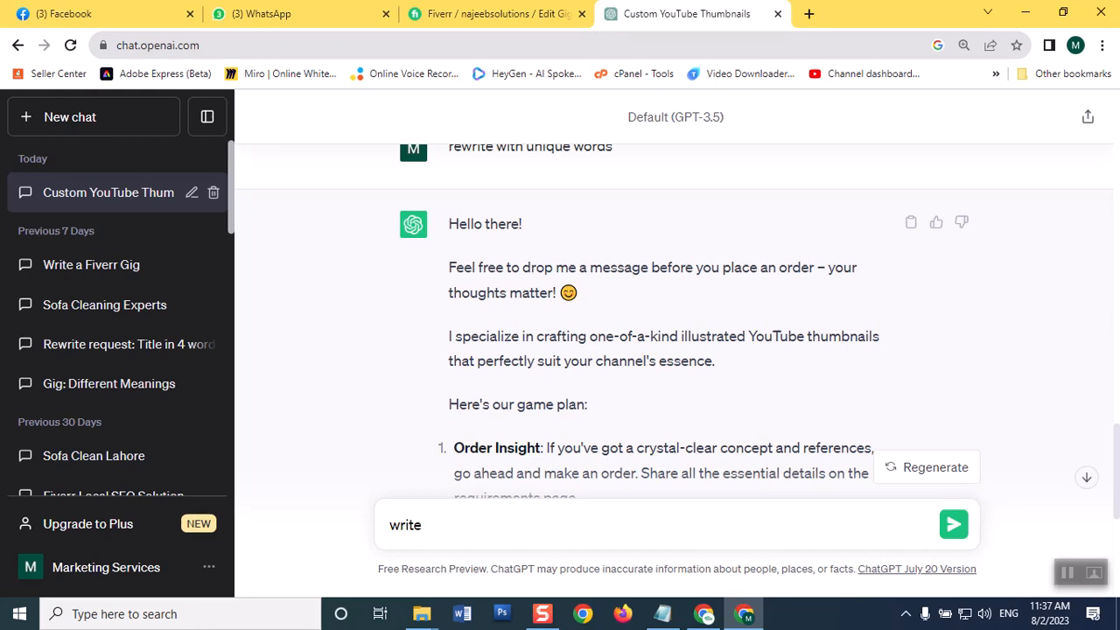
pyautogui.write('5 faq questions for ')
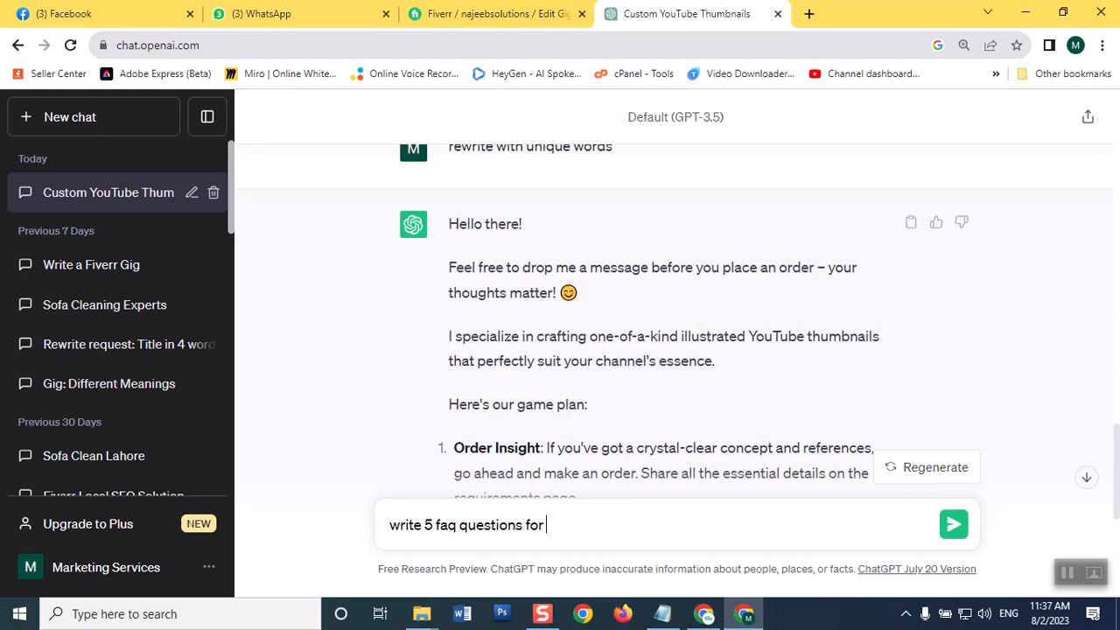
pyautogui.write('"youtube thubnail ')
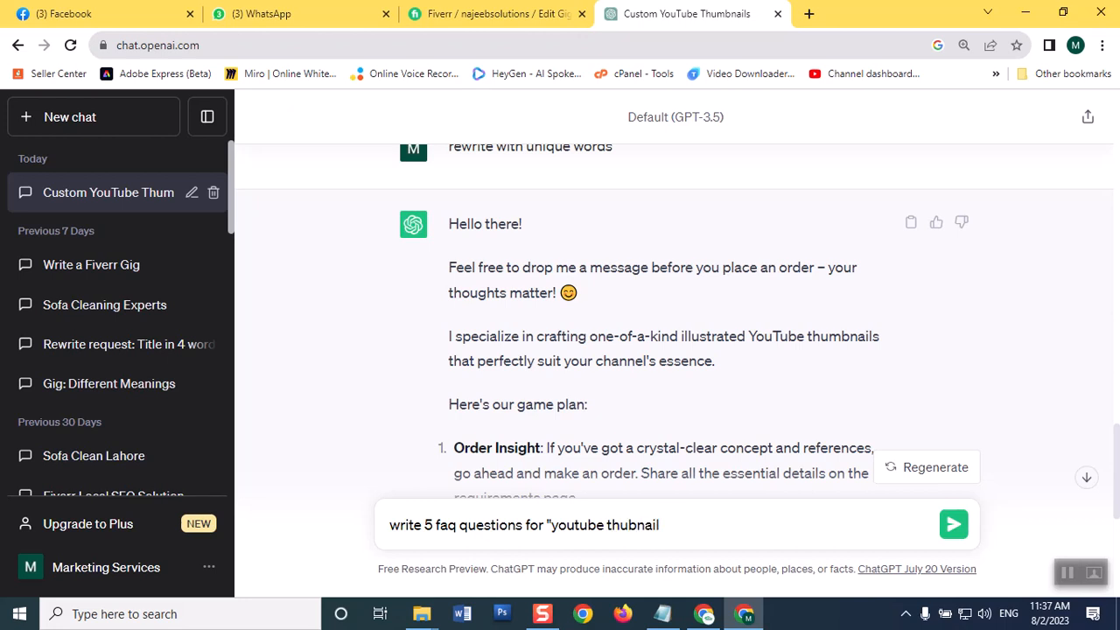
pyautogui.write('gig on fiverr"')
# - Insert "with answers" after "questions" in the drafted prompt and send it to ChatGPT
pyautogui.press('Left')
pyautogui.press('Left')
pyautogui.press('Left')
pyautogui.press('Left')
pyautogui.press('Left')
pyautogui.press('Left')
pyautogui.press('Left')
pyautogui.press('Left')
pyautogui.press('Left')
pyautogui.press('Left')
pyautogui.press('Left')
pyautogui.press('Left')
pyautogui.press('Left')
pyautogui.press('Left')
pyautogui.press('Left')
pyautogui.press('Left')
pyautogui.press('Left')
pyautogui.press('Left')
pyautogui.press('Left')
pyautogui.press('Left')
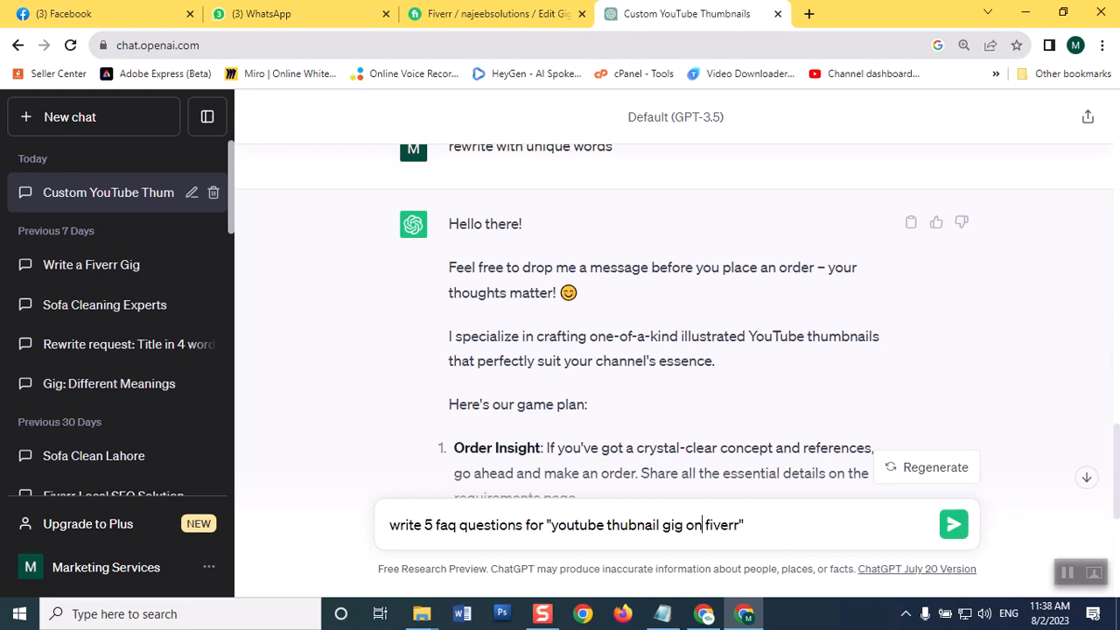
pyautogui.press('Left')
pyautogui.press('Left')
pyautogui.press('Left')
pyautogui.write('with')
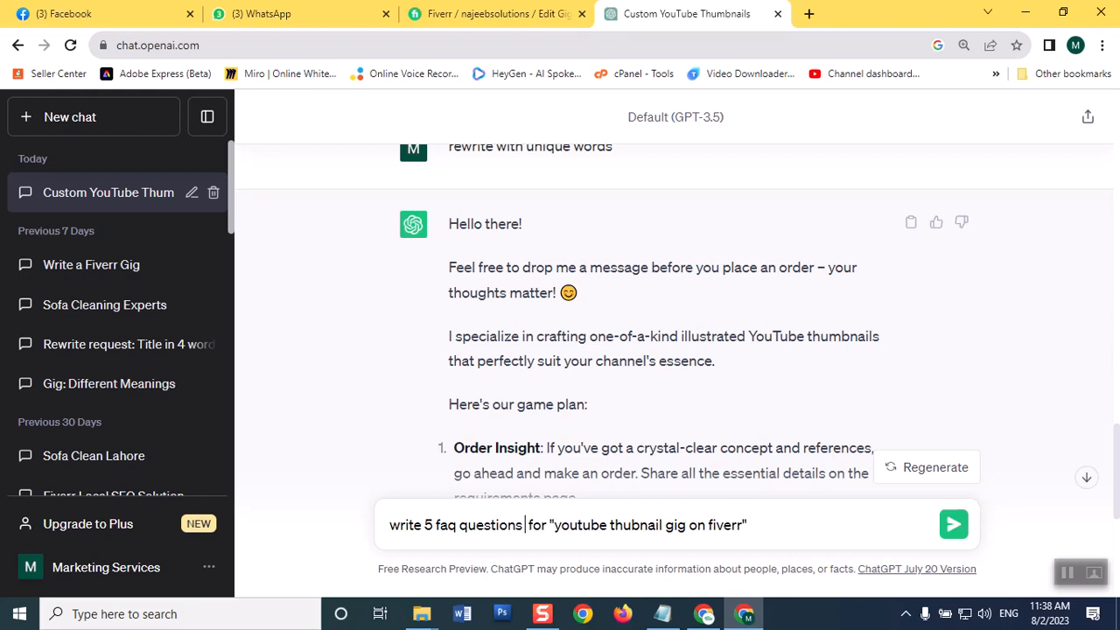
pyautogui.write(' answers')
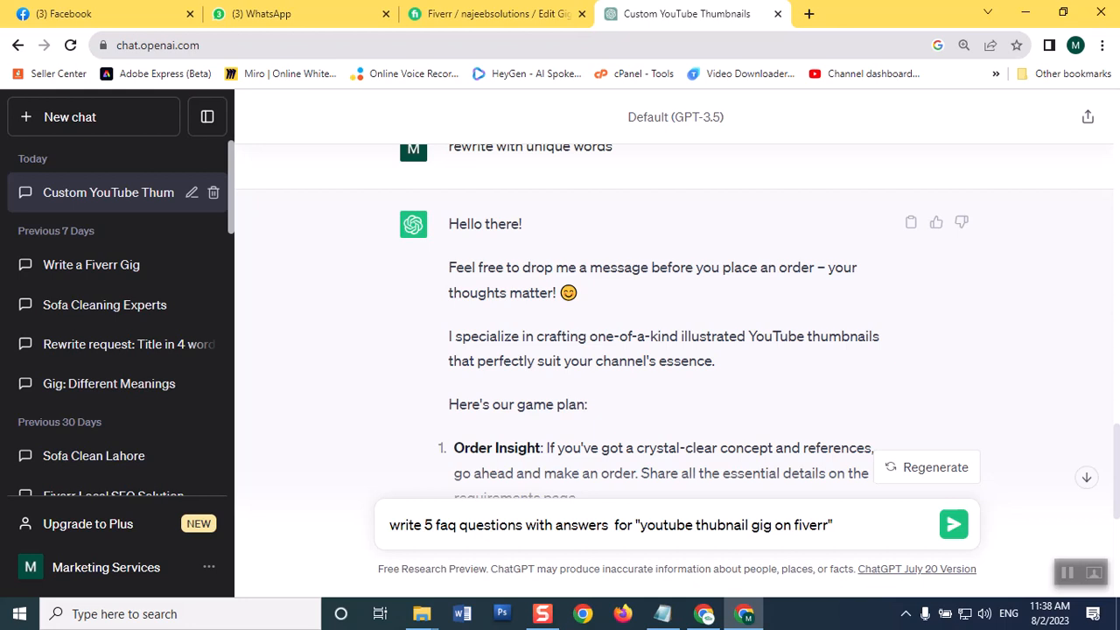
pyautogui.click(953, 525)
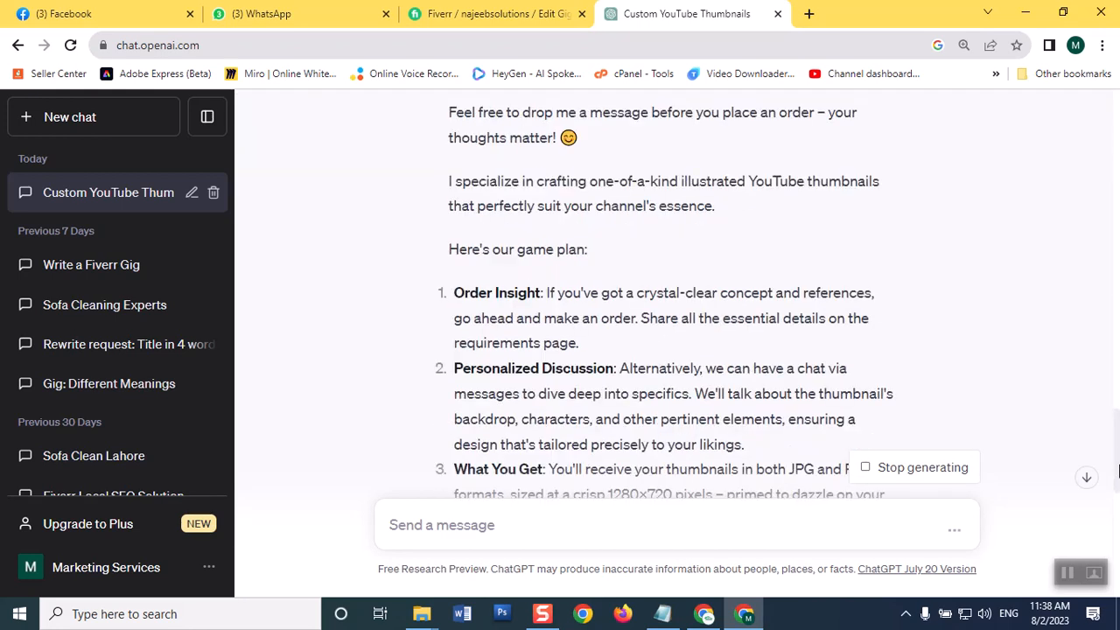
# - Copy the first FAQ question, "Q1: What makes your YouTube thumbnail service stand out?", from ChatGPT's reply
pyautogui.moveTo(1118, 473); pyautogui.dragTo(1119, 550)
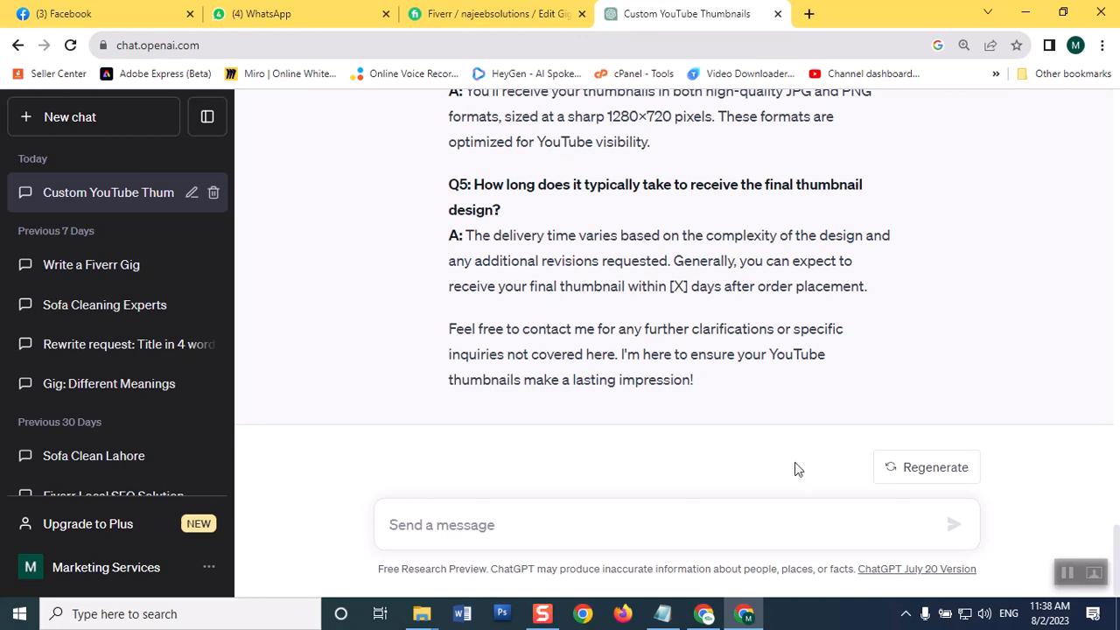
pyautogui.scroll(2, 1119, 517)
pyautogui.scroll(5, 1119, 516)
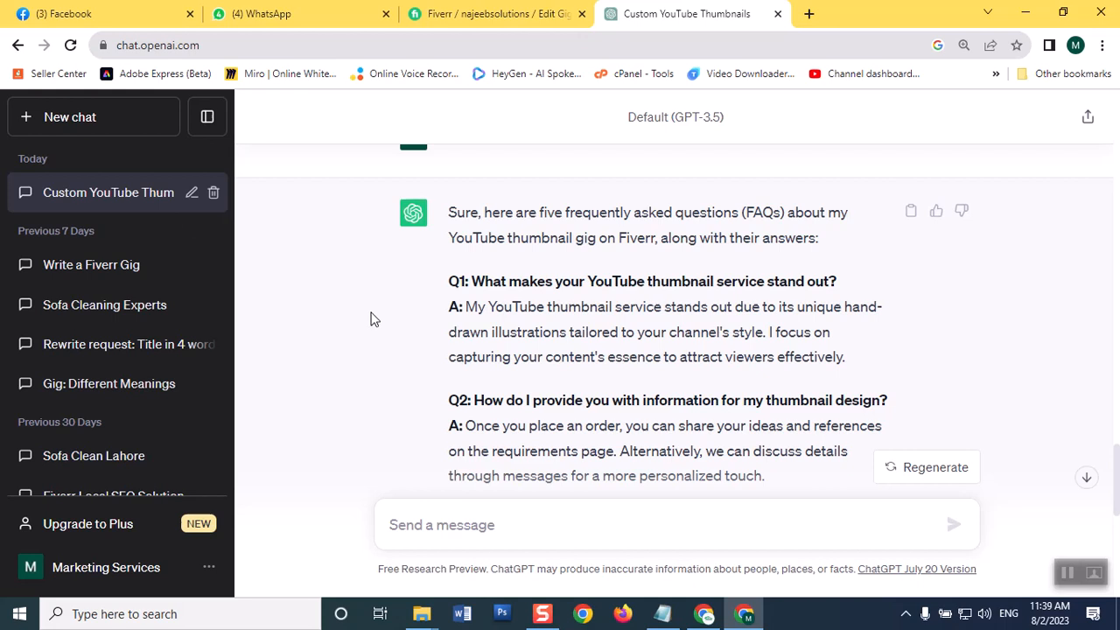
pyautogui.tripleClick(506, 283)
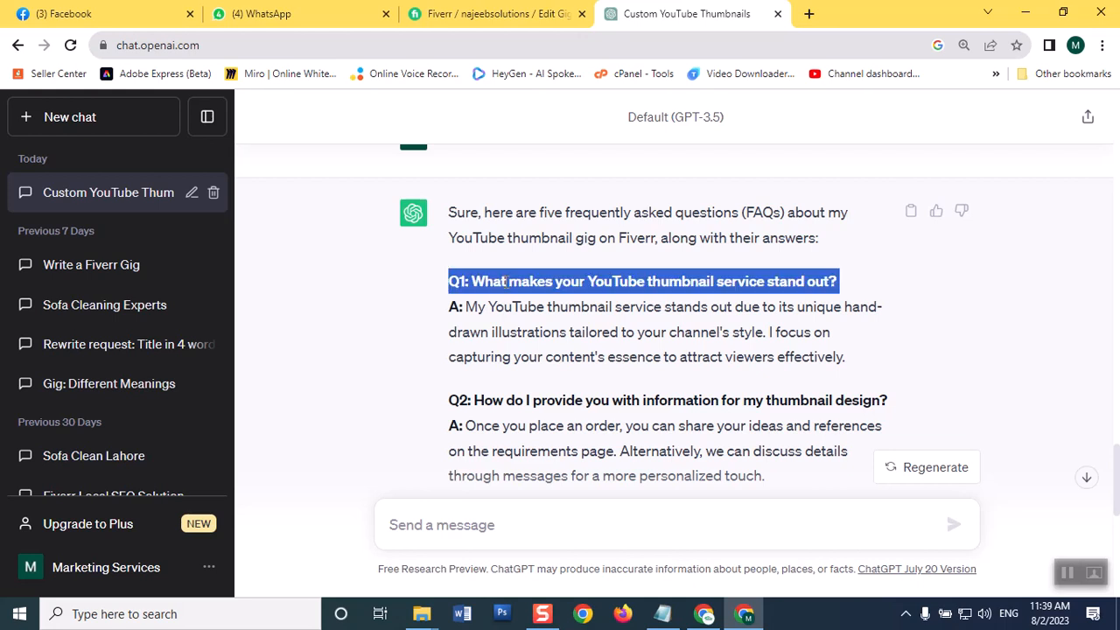
pyautogui.rightClick(506, 282)
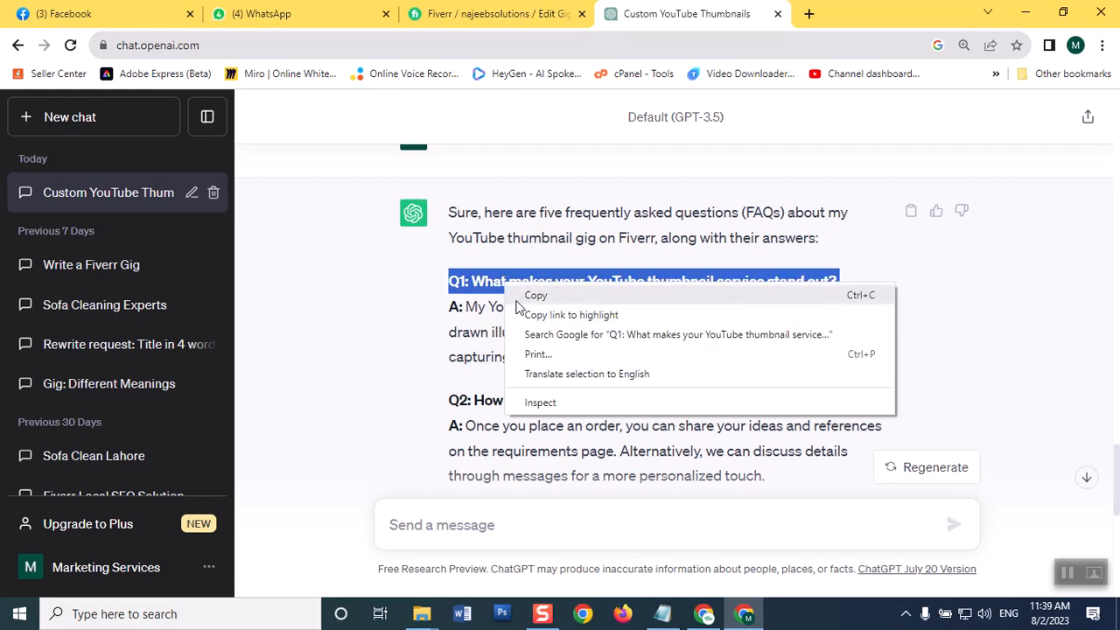
pyautogui.click(526, 293)
# - Switch to the Fiverr gig editor, start a new FAQ with the copied question, and remove its "Q1:" prefix
pyautogui.click(457, 10)
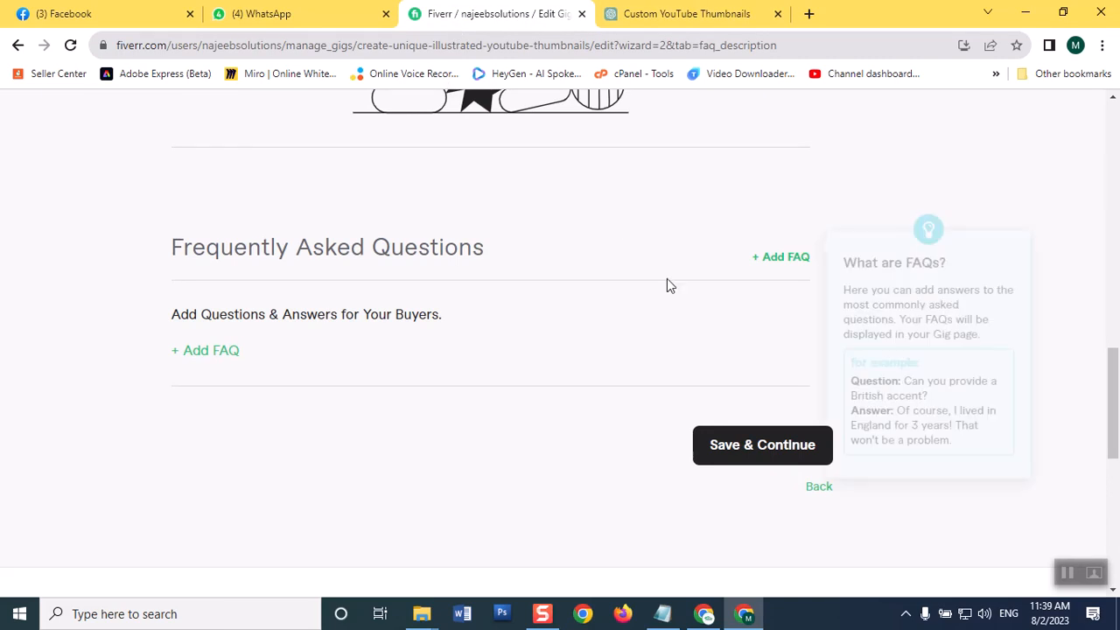
pyautogui.click(772, 263)
pyautogui.click(491, 371)
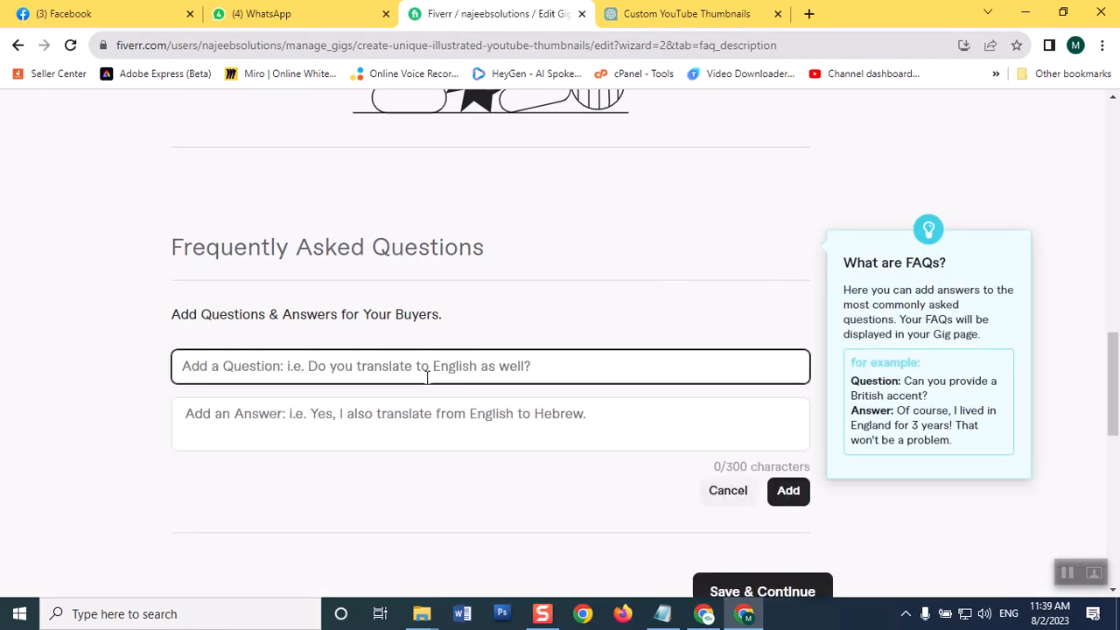
pyautogui.hotkey('ctrl', 'v')
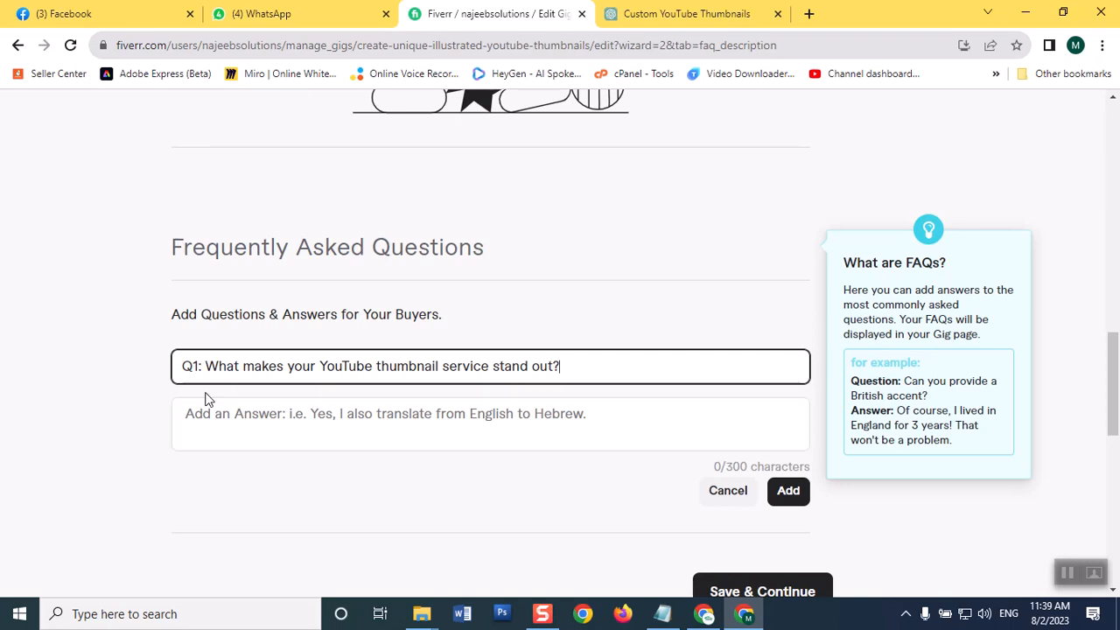
pyautogui.click(234, 418)
pyautogui.press('BackSpace')
pyautogui.press('BackSpace')
pyautogui.press('BackSpace')
pyautogui.press('BackSpace')
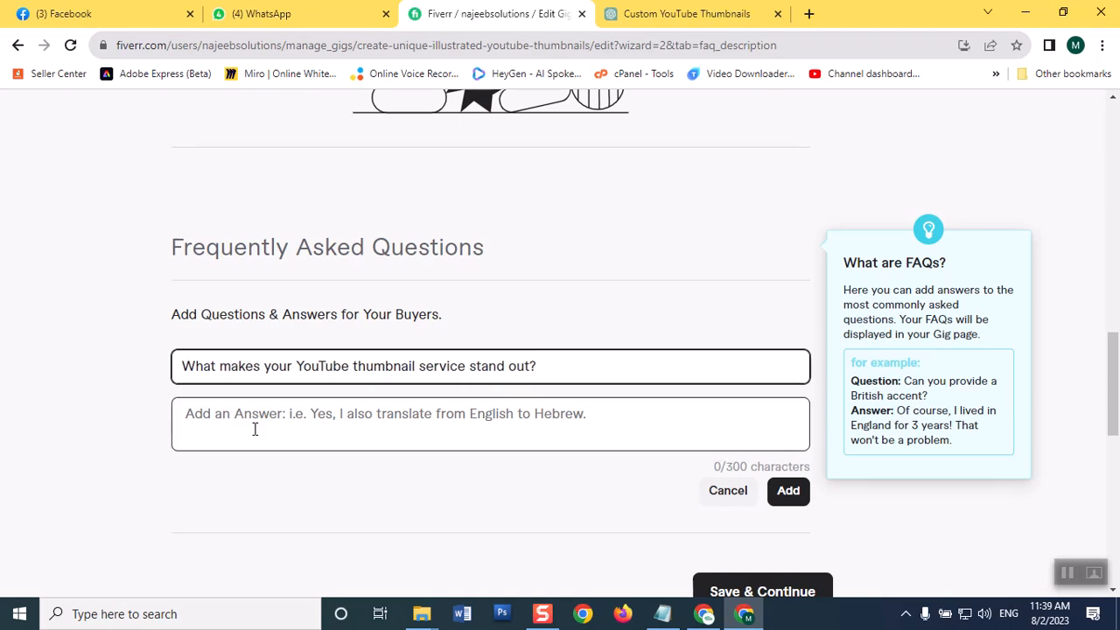
# - Copy the Q1 answer text without its "A:" label from ChatGPT, paste it as the FAQ answer in Fiverr, and add the entry
pyautogui.click(254, 433)
pyautogui.click(683, 14)
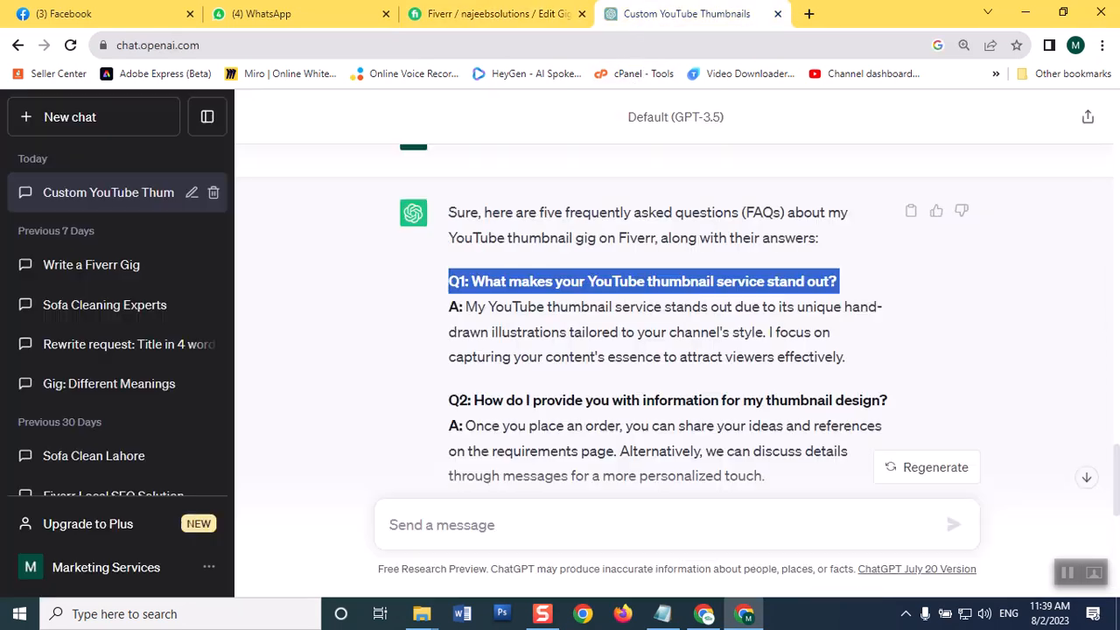
pyautogui.moveTo(466, 307); pyautogui.dragTo(883, 356)
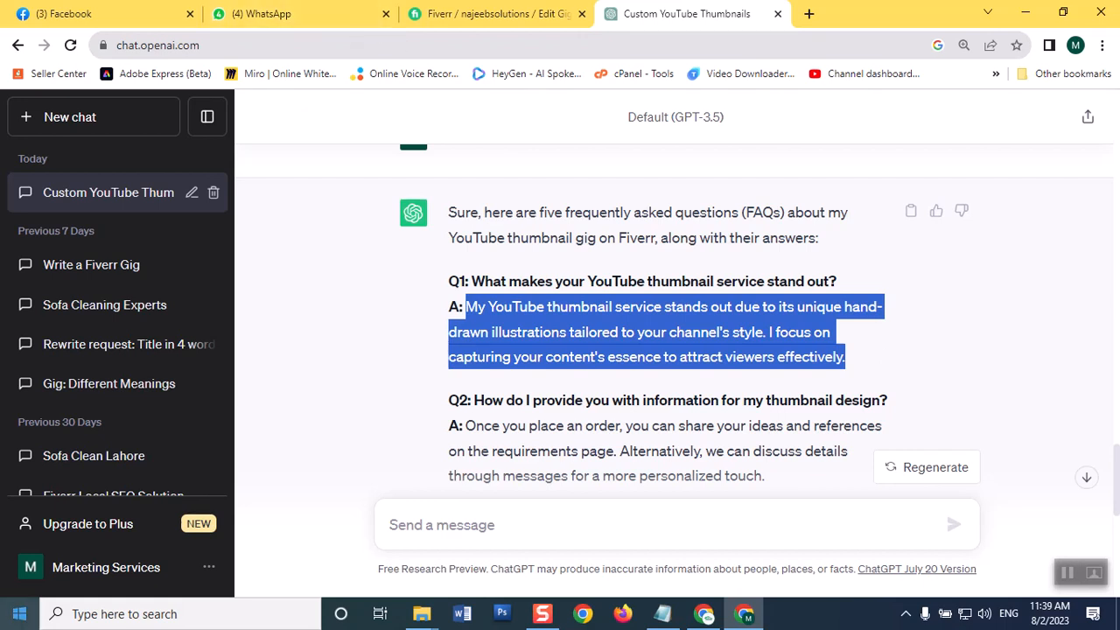
pyautogui.click(490, 13)
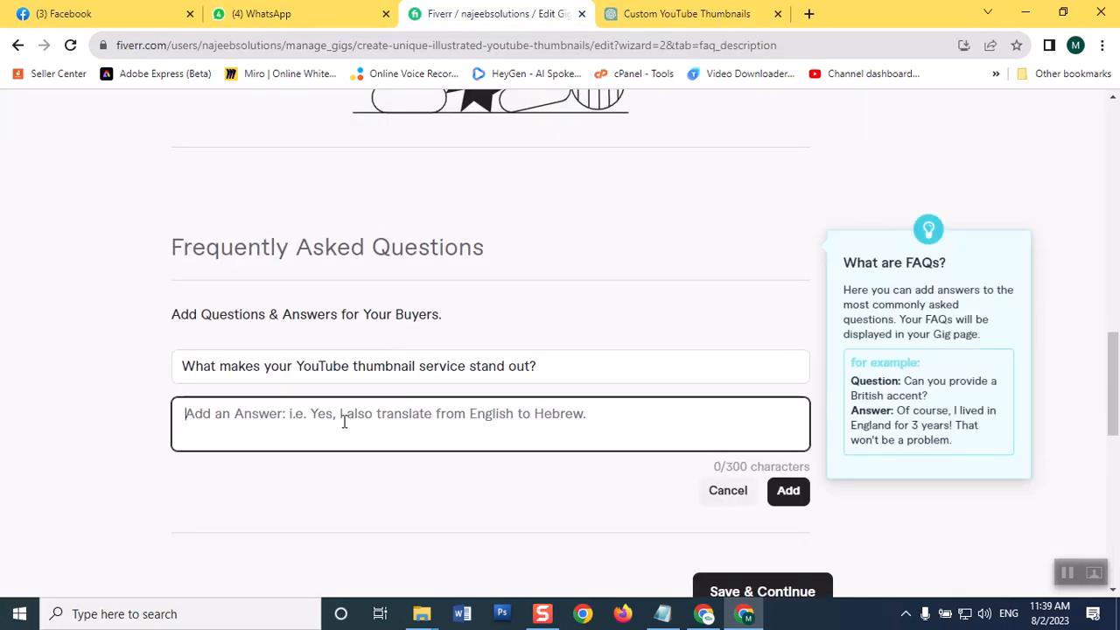
pyautogui.hotkey('ctrl', 'v')
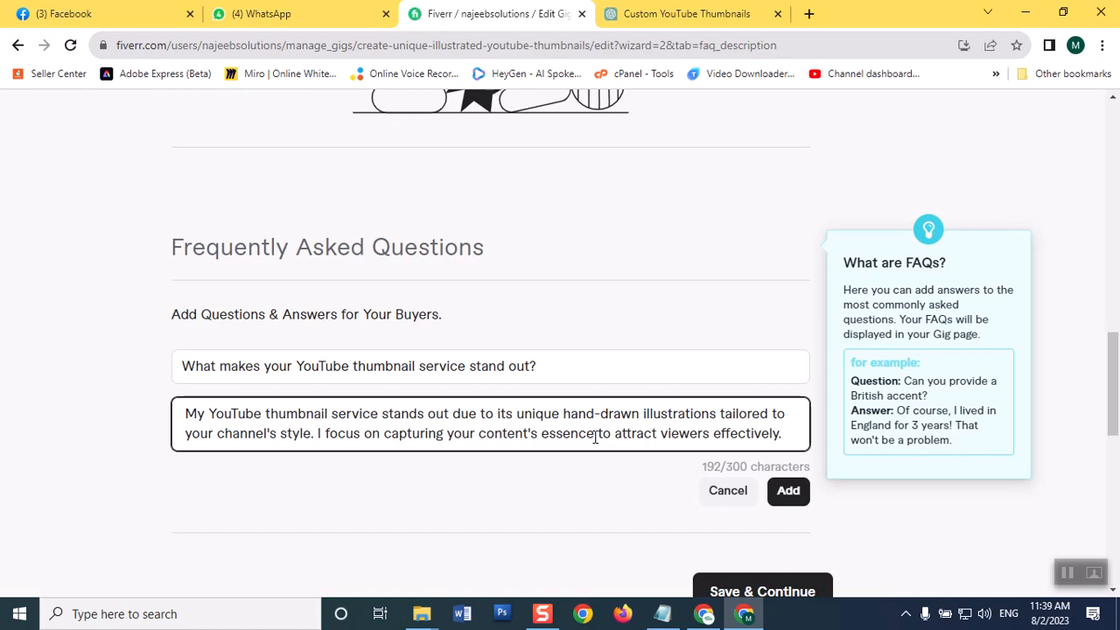
pyautogui.click(802, 498)
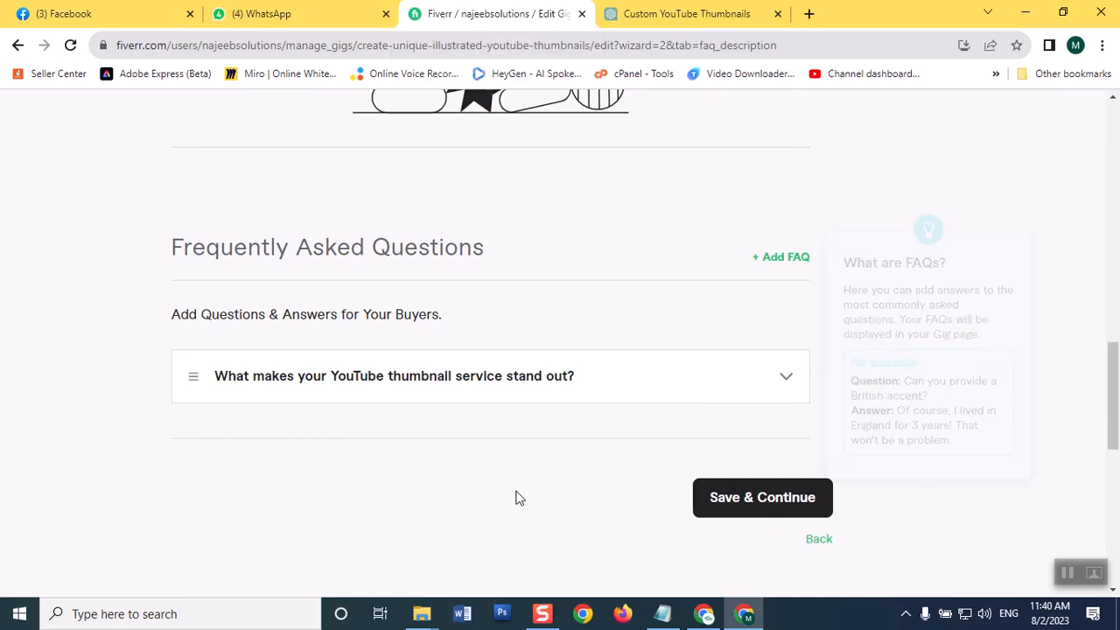
# - Save the description and FAQ, continue to the buyer requirements, and open the form for a new question
pyautogui.click(781, 515)
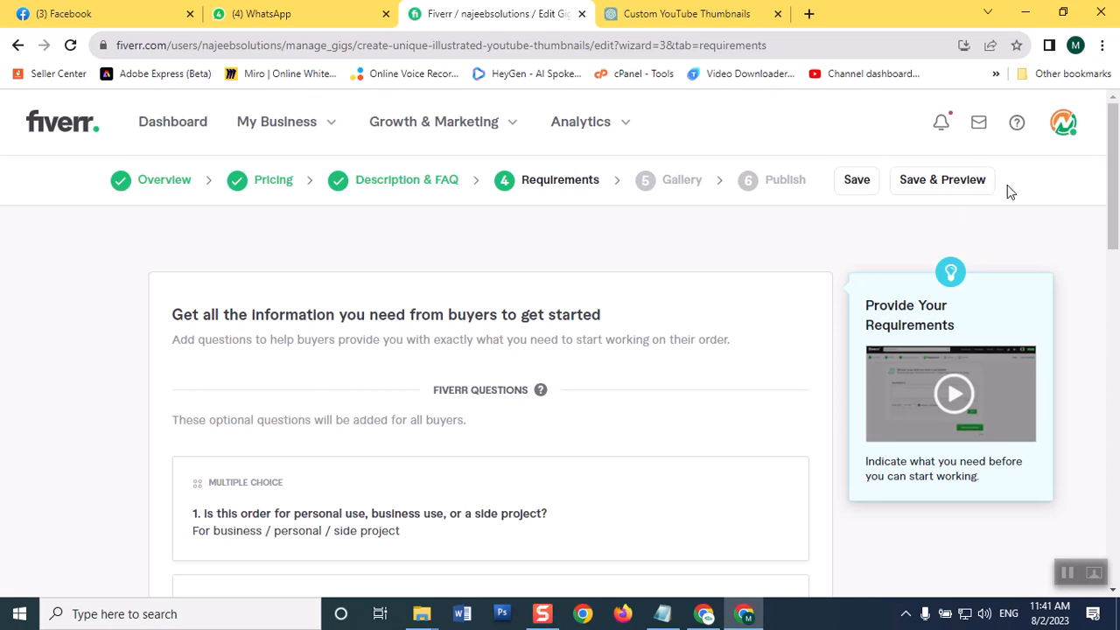
pyautogui.moveTo(1116, 178); pyautogui.dragTo(1060, 328)
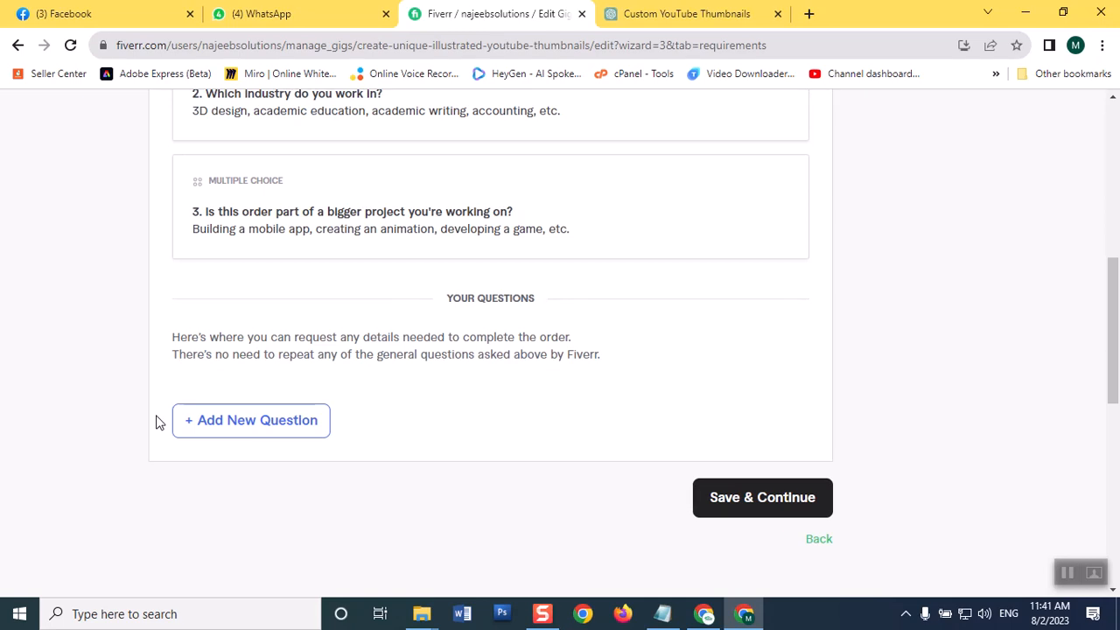
pyautogui.click(220, 429)
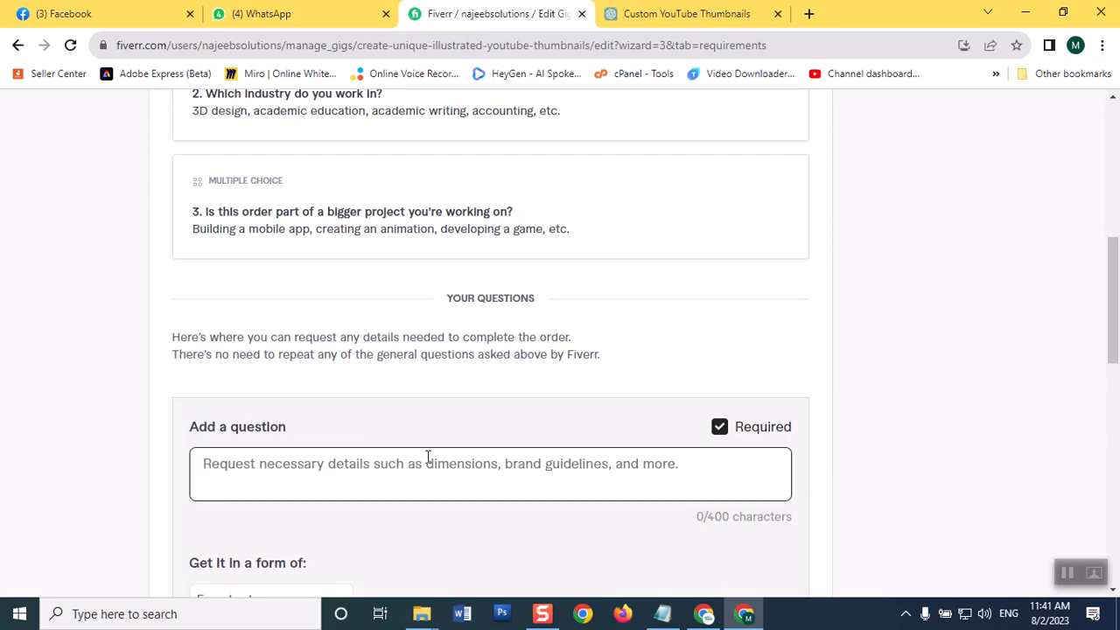
pyautogui.moveTo(1117, 338); pyautogui.dragTo(1117, 354)
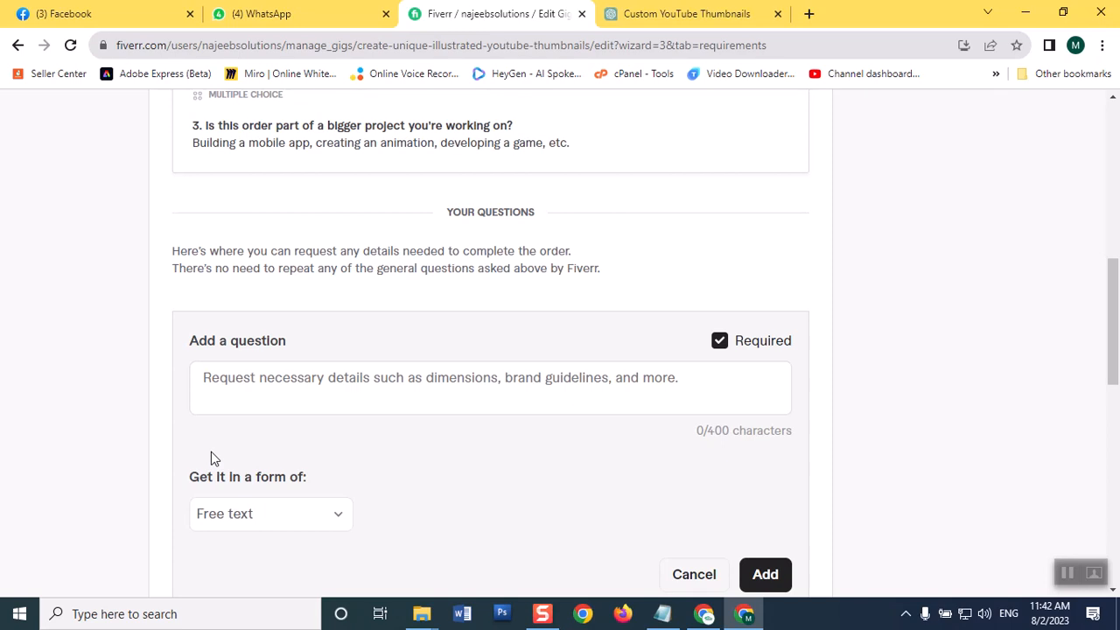
# - Enter the required buyer question "please share your youtube channel link with me"
pyautogui.click(454, 389)
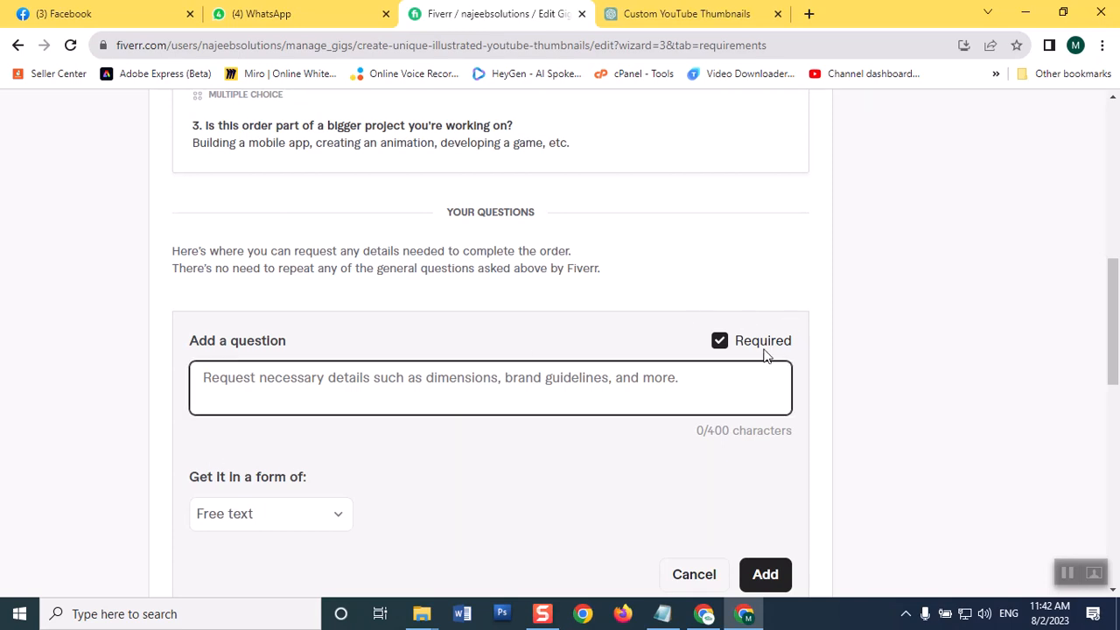
pyautogui.click(720, 346)
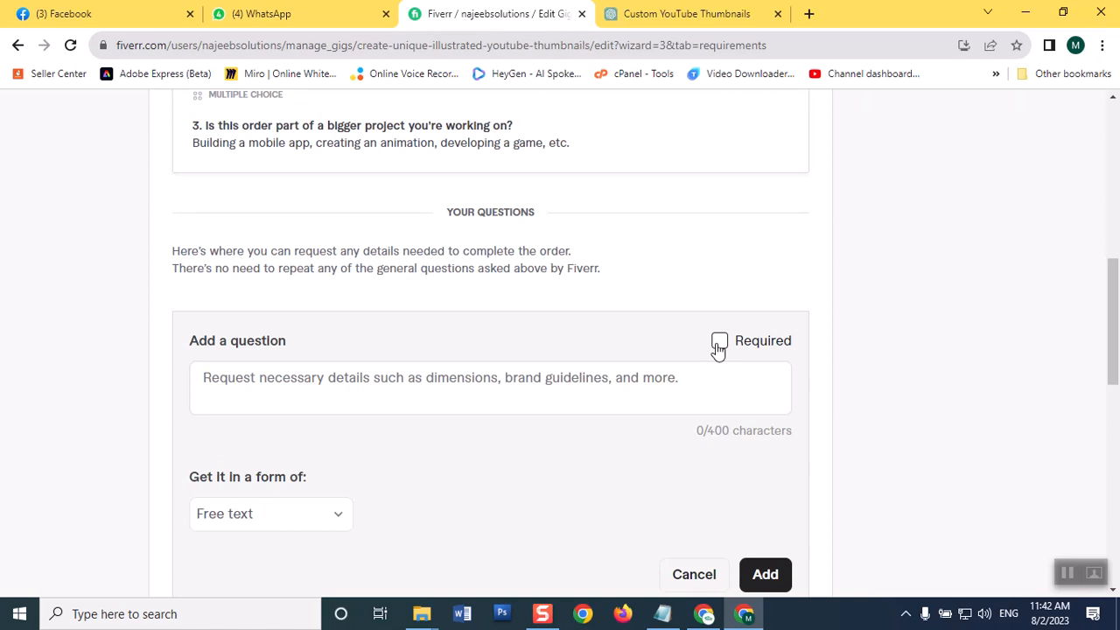
pyautogui.click(720, 343)
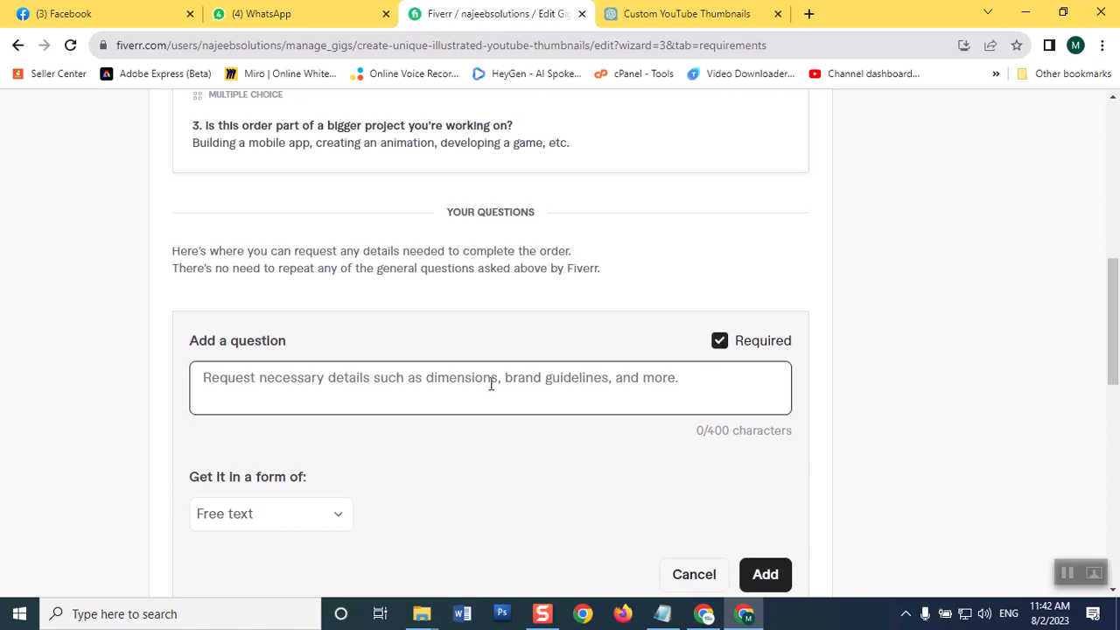
pyautogui.click(490, 382)
pyautogui.write('please')
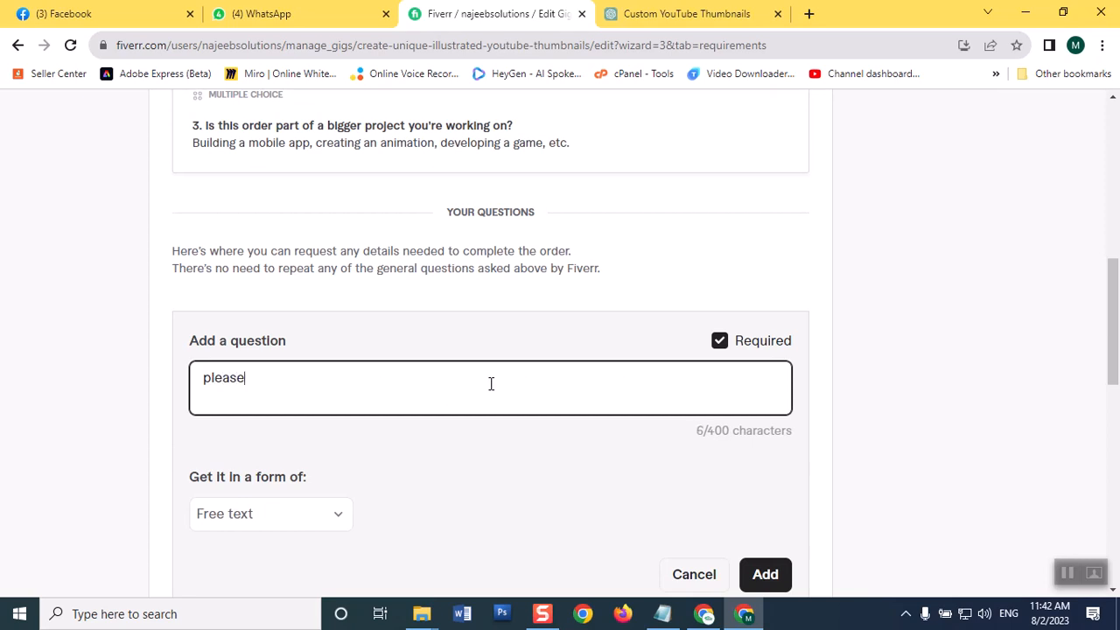
pyautogui.write(' share your youtube chan')
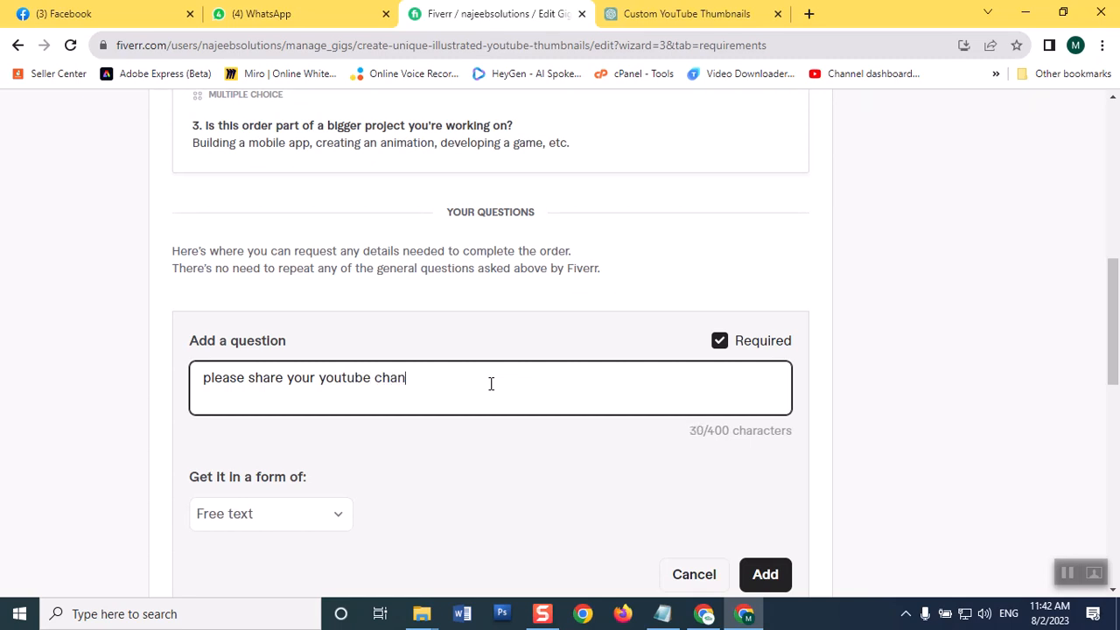
pyautogui.write('nel link with me')
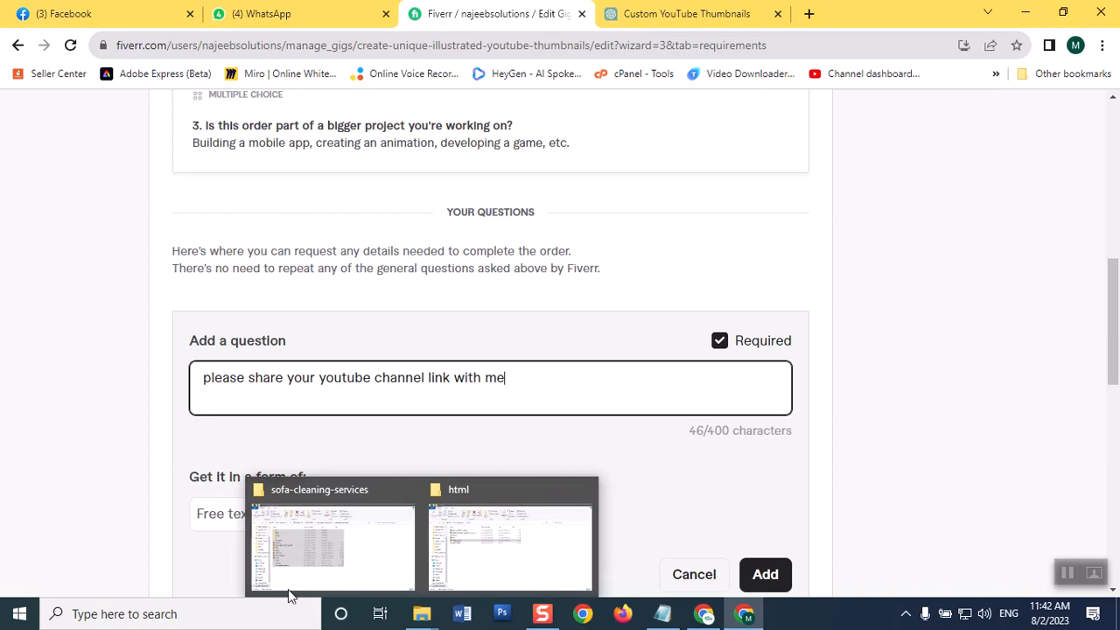
# - Look over the answer formats offered for the buyer question and copy the gig editor page's web address
pyautogui.click(218, 542)
pyautogui.click(259, 526)
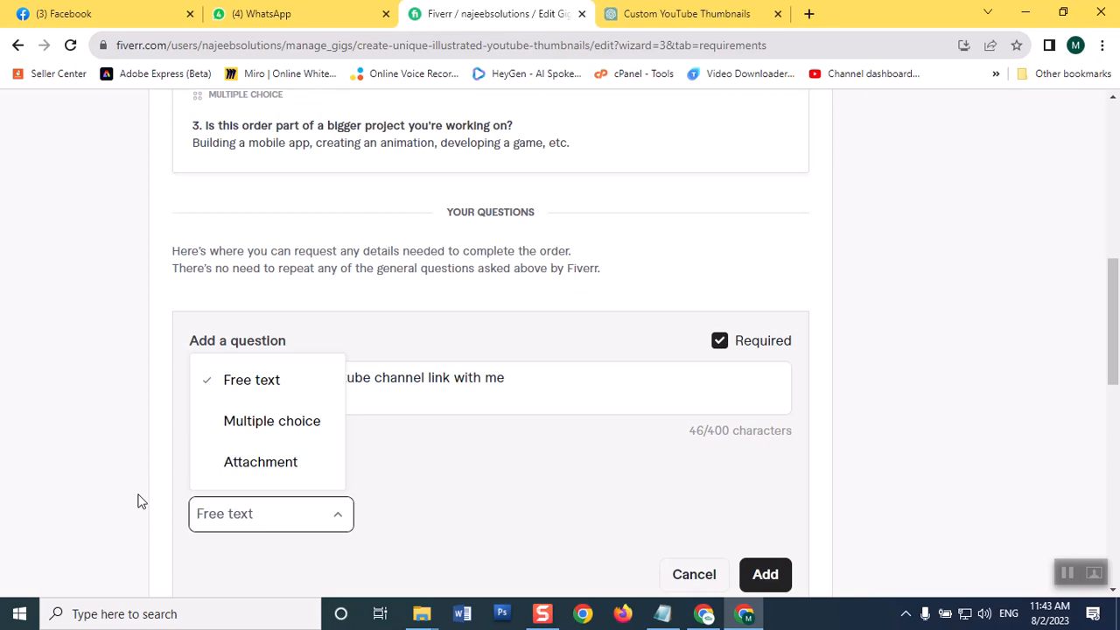
pyautogui.click(121, 408)
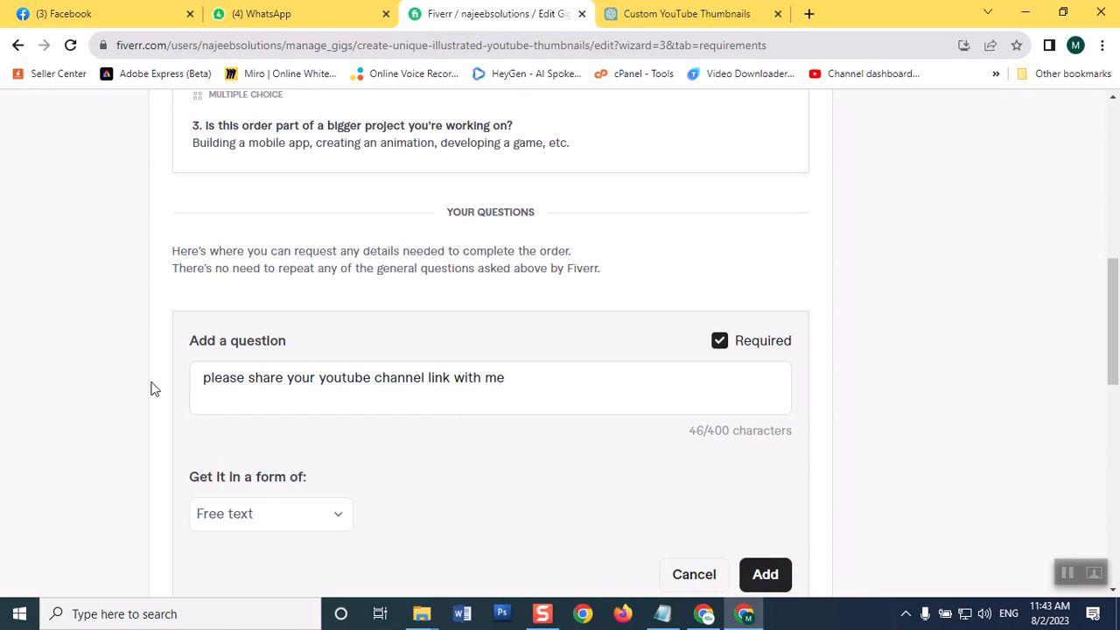
pyautogui.click(509, 407)
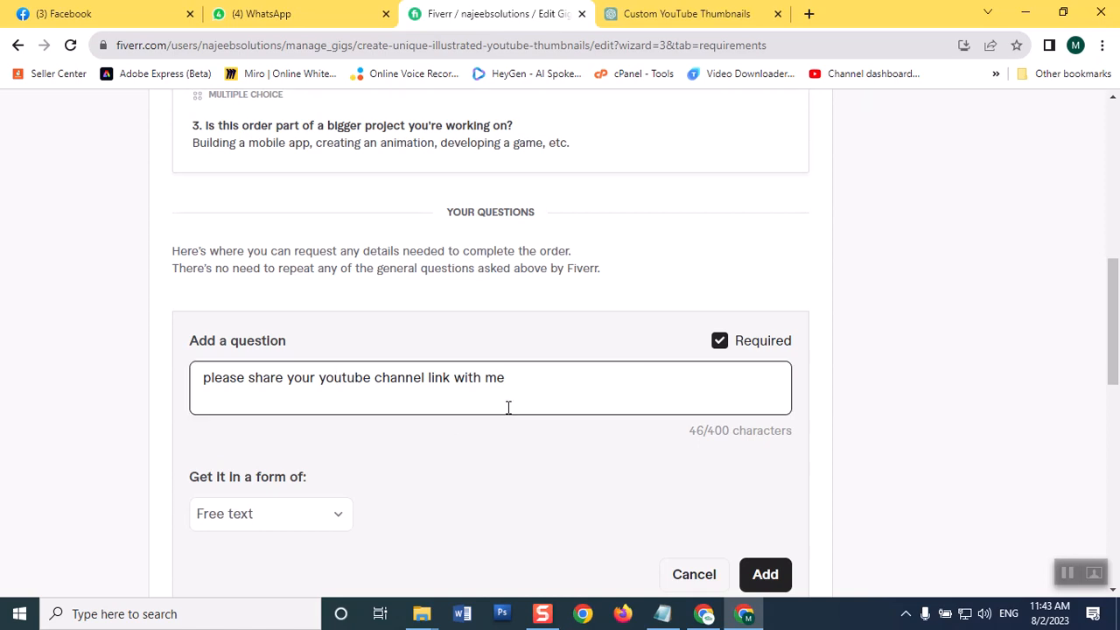
pyautogui.click(242, 518)
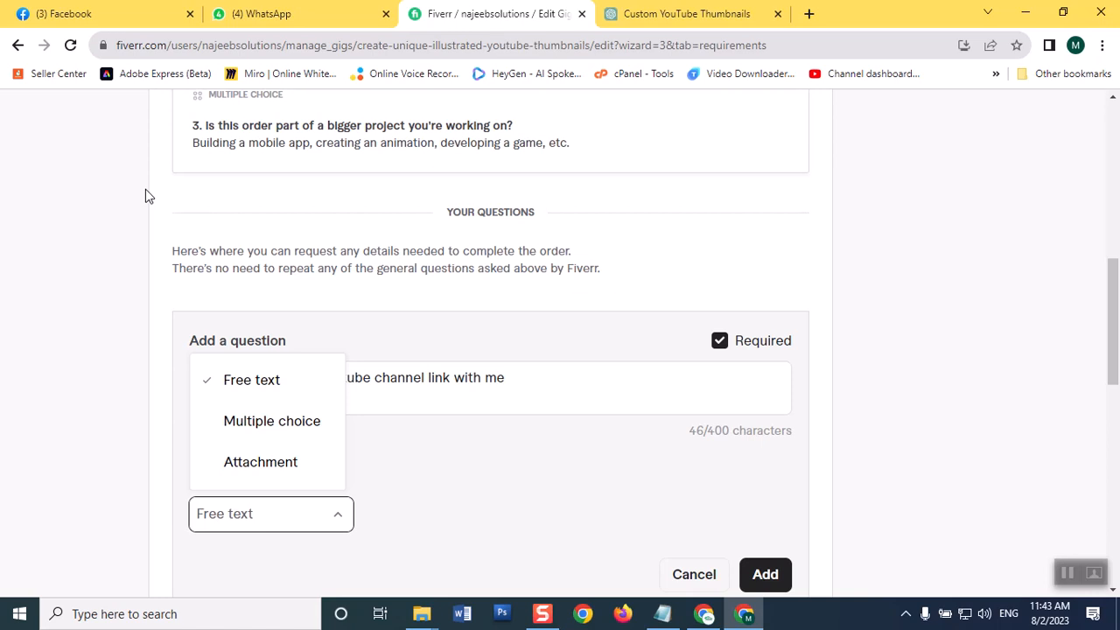
pyautogui.click(230, 52)
pyautogui.rightClick(231, 53)
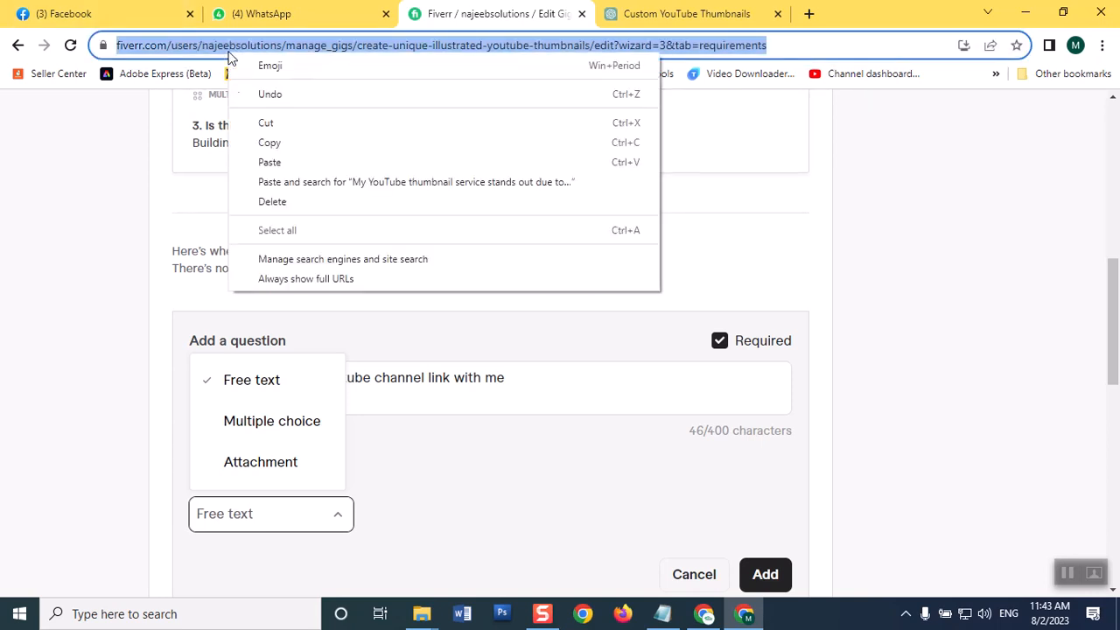
pyautogui.click(268, 143)
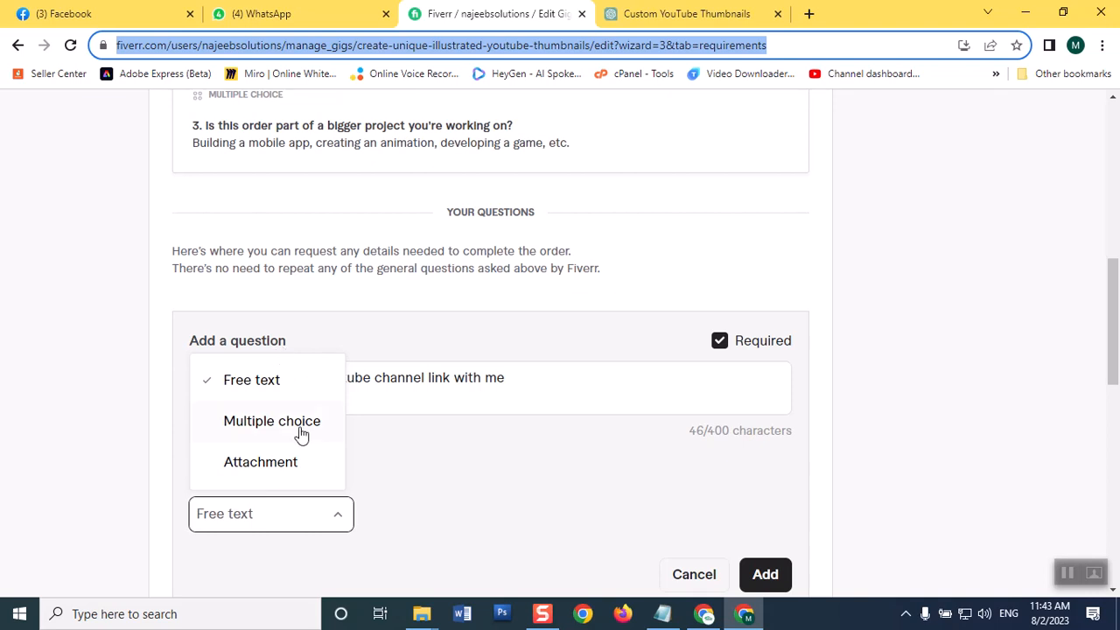
# - Add the question with Free text as its answer format, and save the requirements to continue to the gallery
pyautogui.click(226, 380)
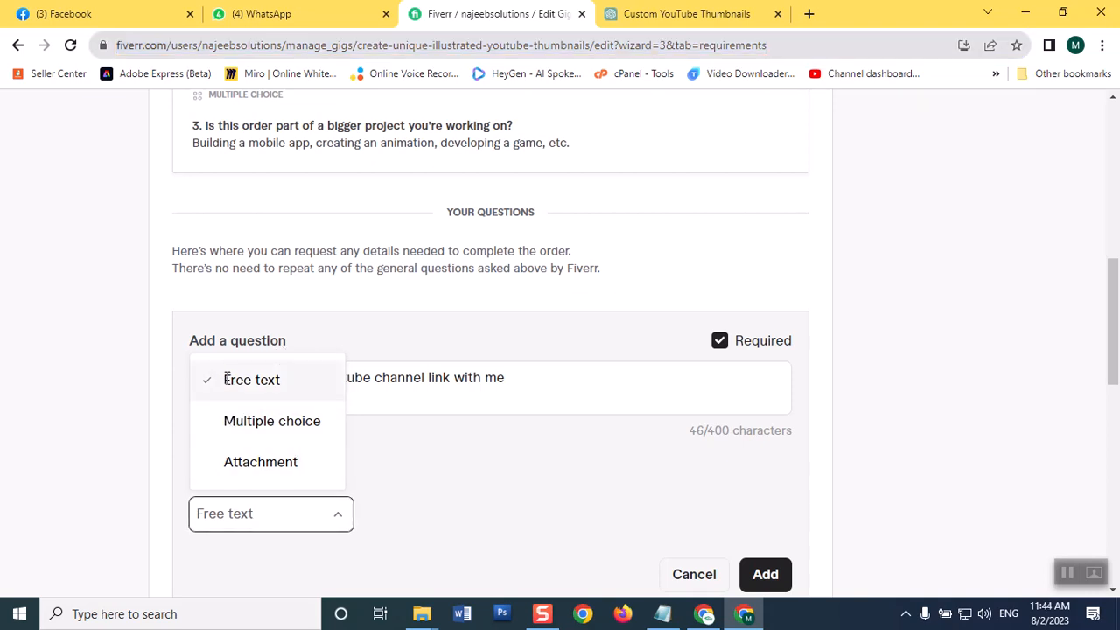
pyautogui.click(768, 576)
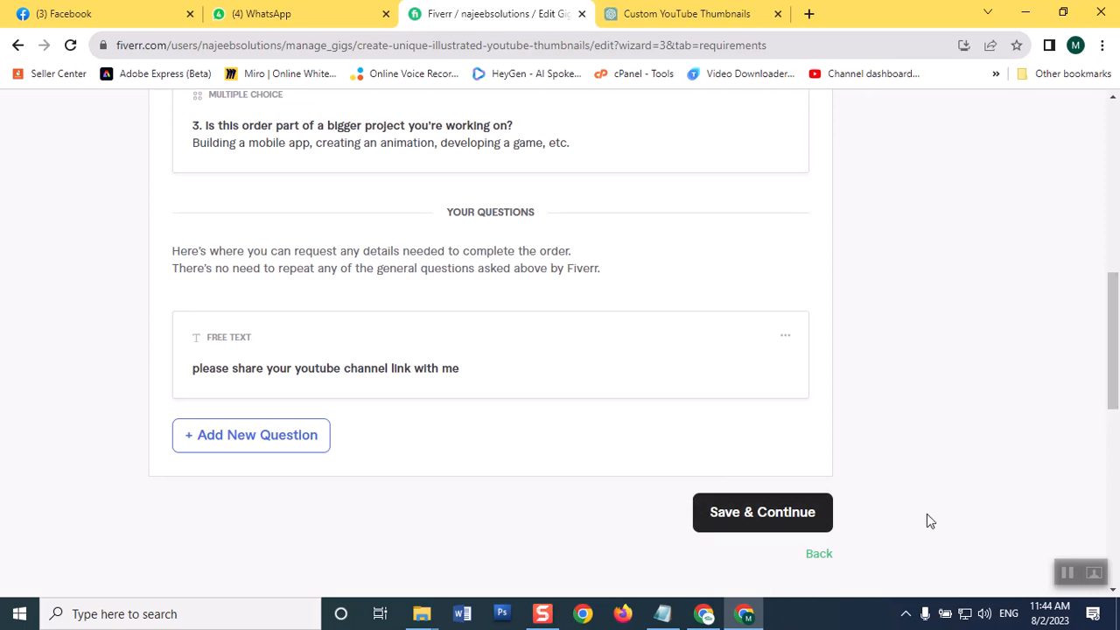
pyautogui.click(788, 515)
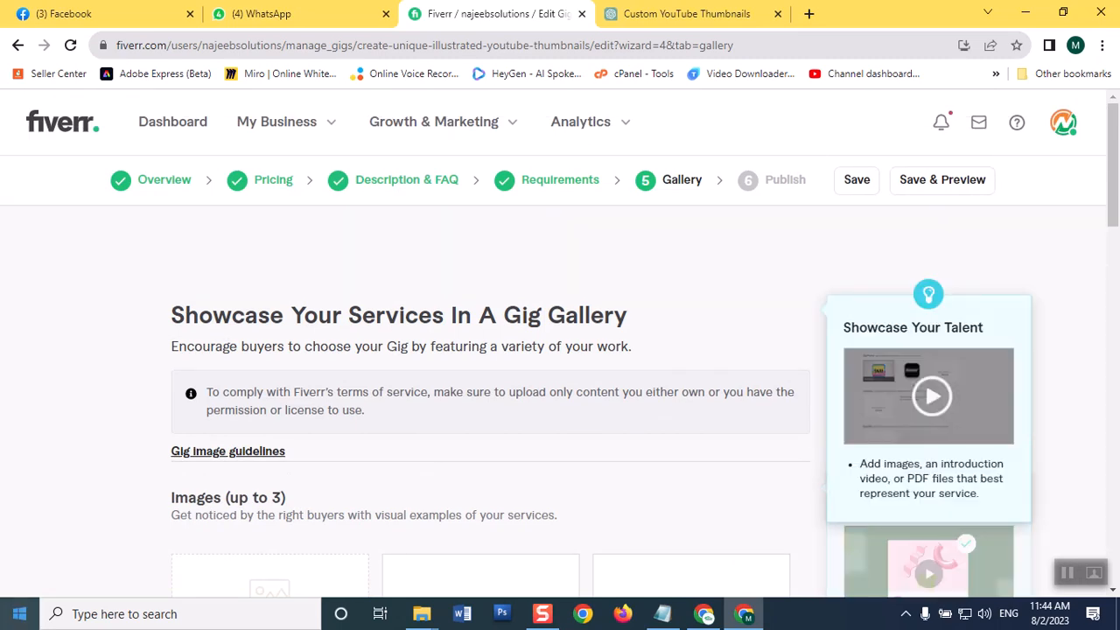
# - Upload the quran-kae-haqooq image from the najeebandsons folder as the first gig gallery image
pyautogui.moveTo(1116, 169); pyautogui.dragTo(1114, 211)
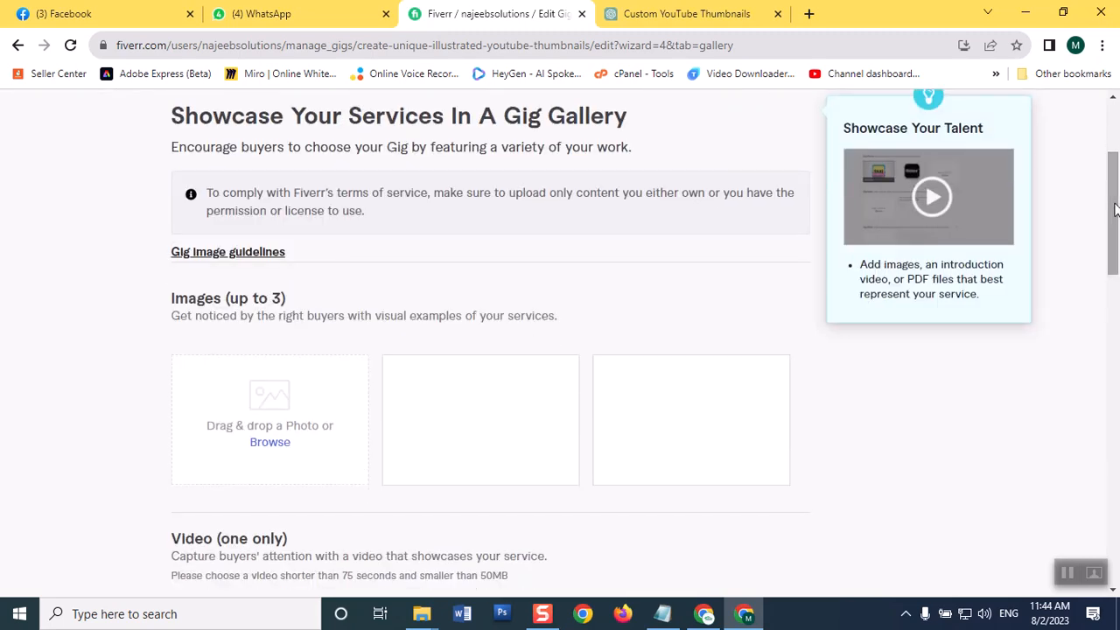
pyautogui.moveTo(1115, 210); pyautogui.dragTo(1099, 231)
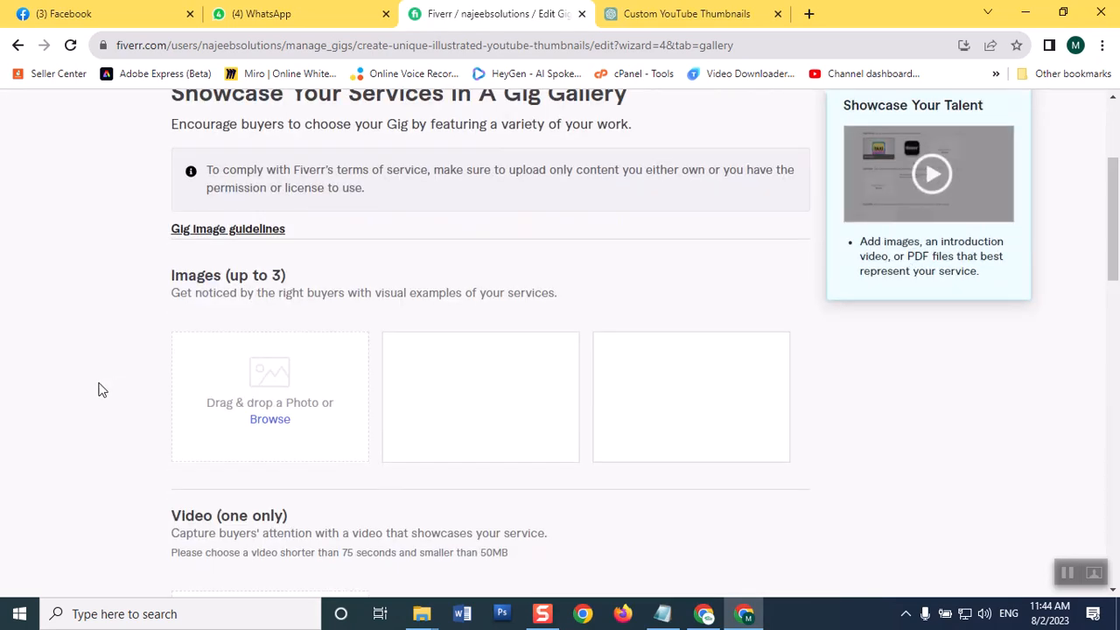
pyautogui.click(270, 420)
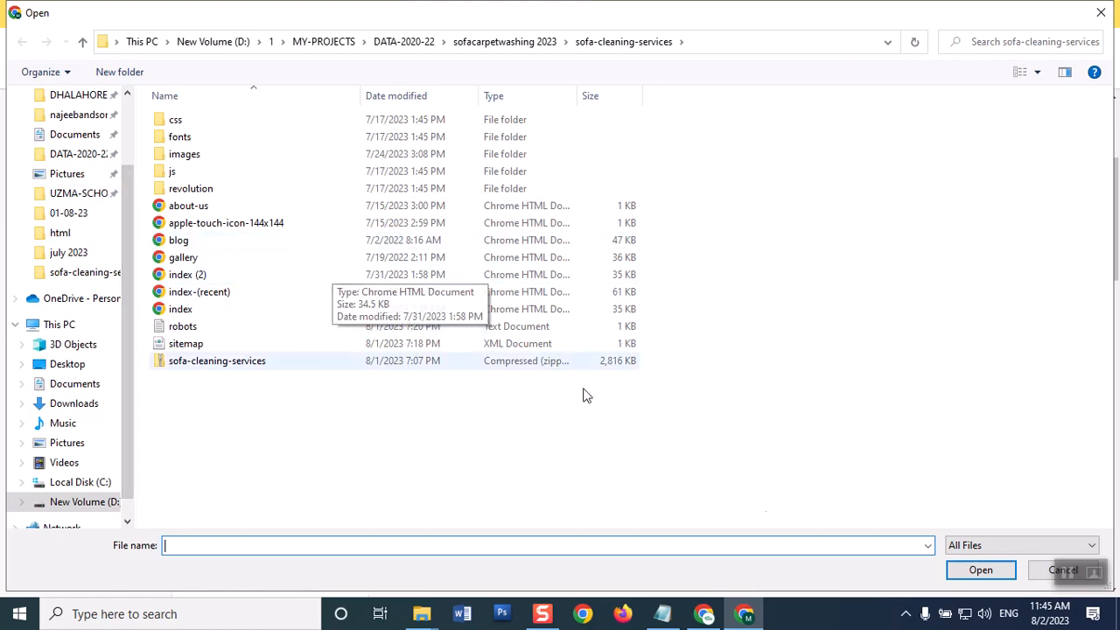
pyautogui.click(129, 130)
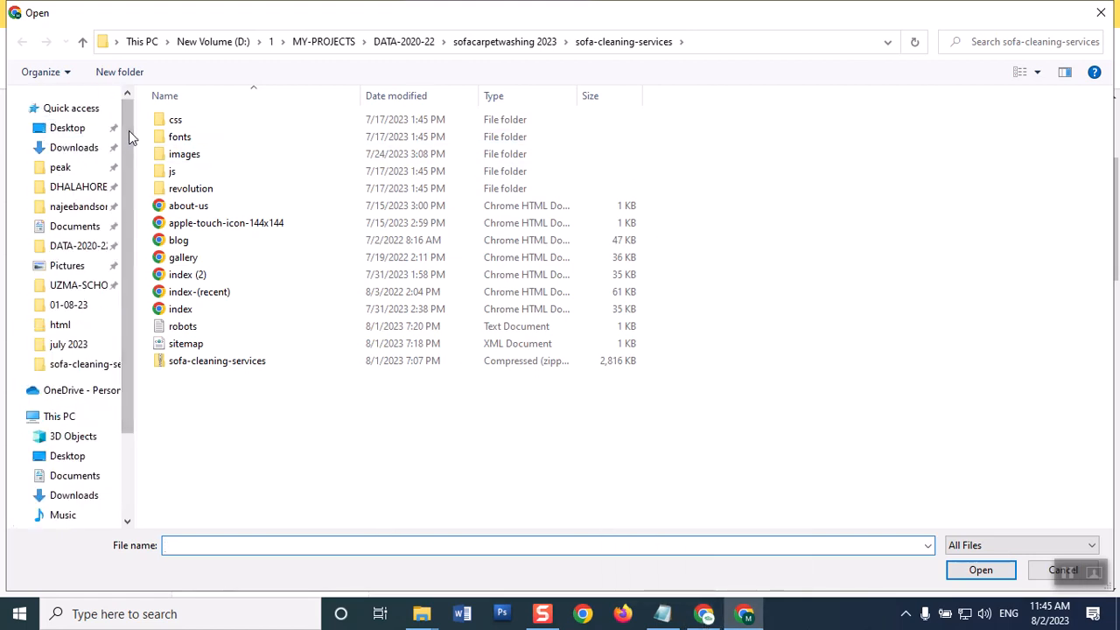
pyautogui.click(77, 206)
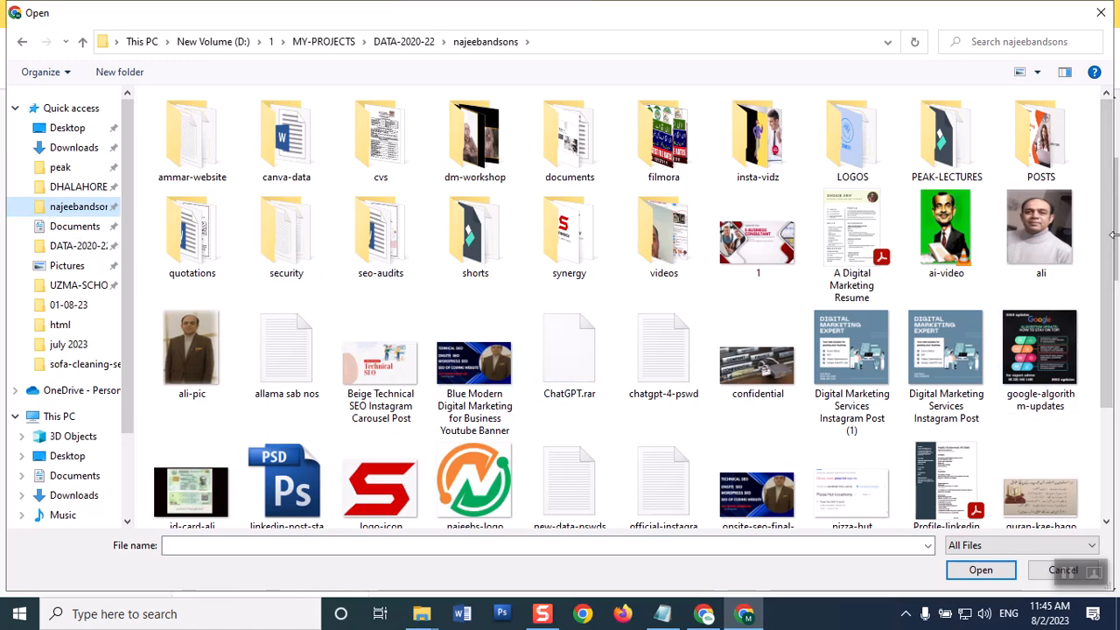
pyautogui.moveTo(1110, 245); pyautogui.dragTo(1109, 302)
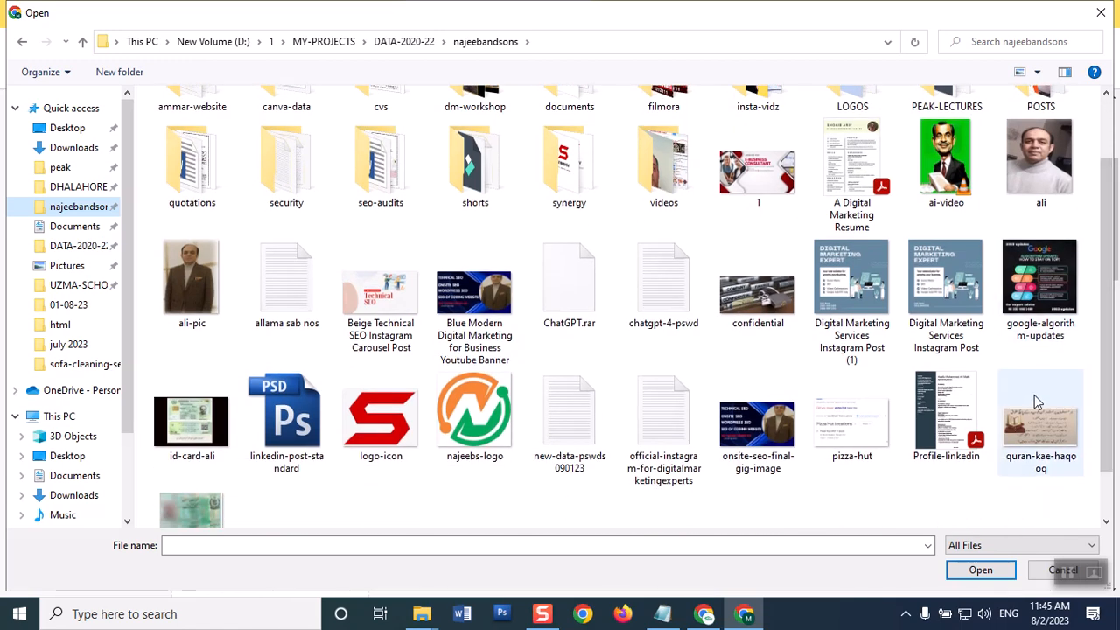
pyautogui.doubleClick(1038, 427)
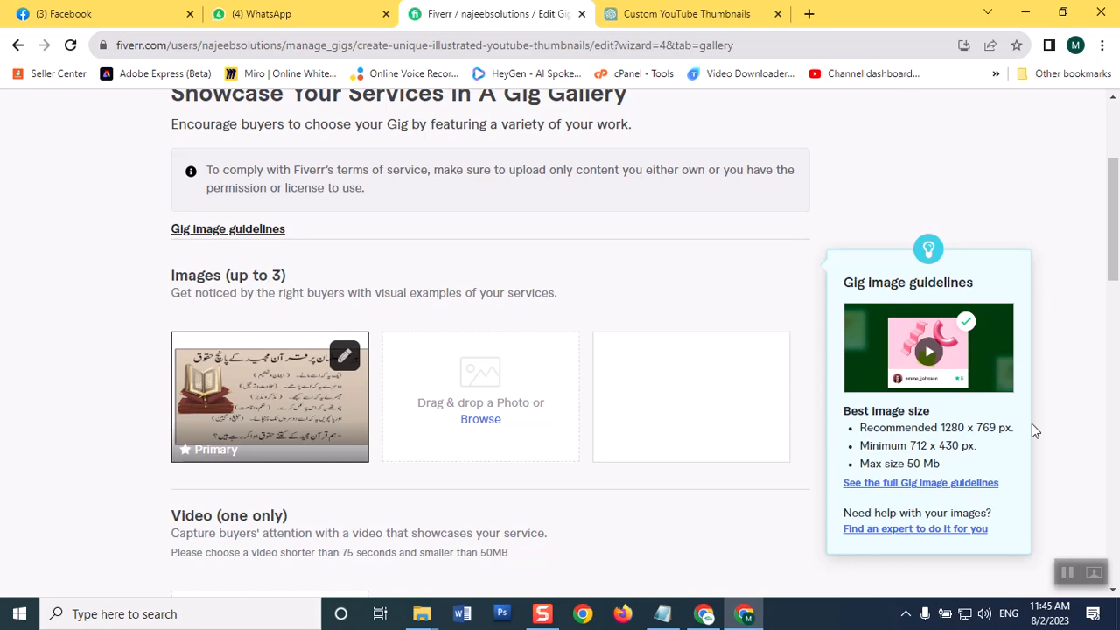
# - Accept the declaration of ownership for the gallery materials and save the gallery to continue to publishing
pyautogui.scroll(-3, 1102, 292)
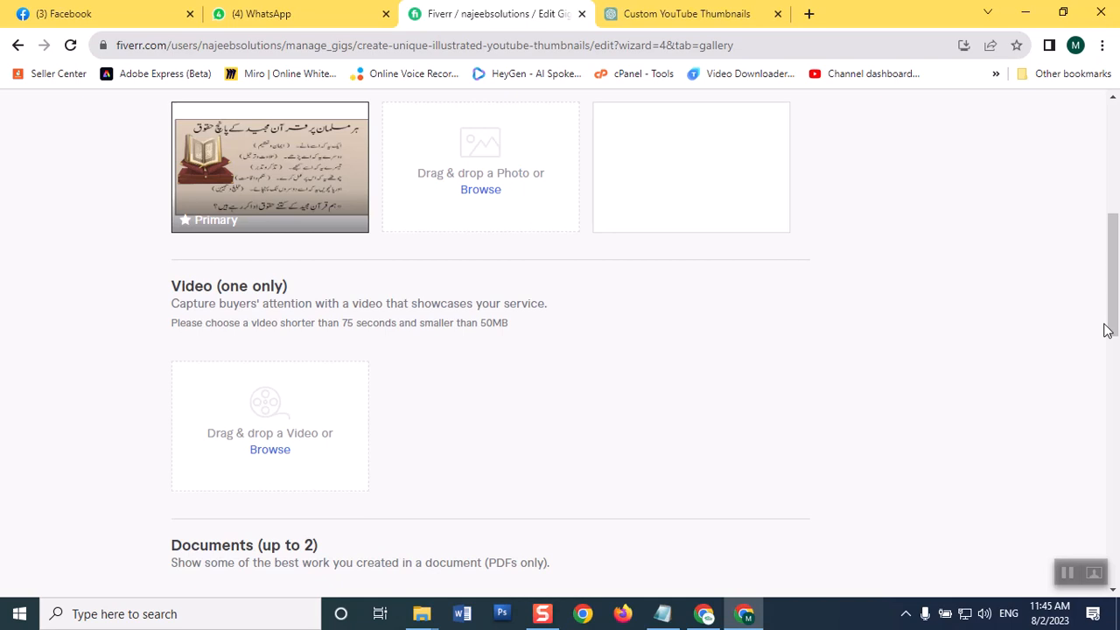
pyautogui.moveTo(398, 432)
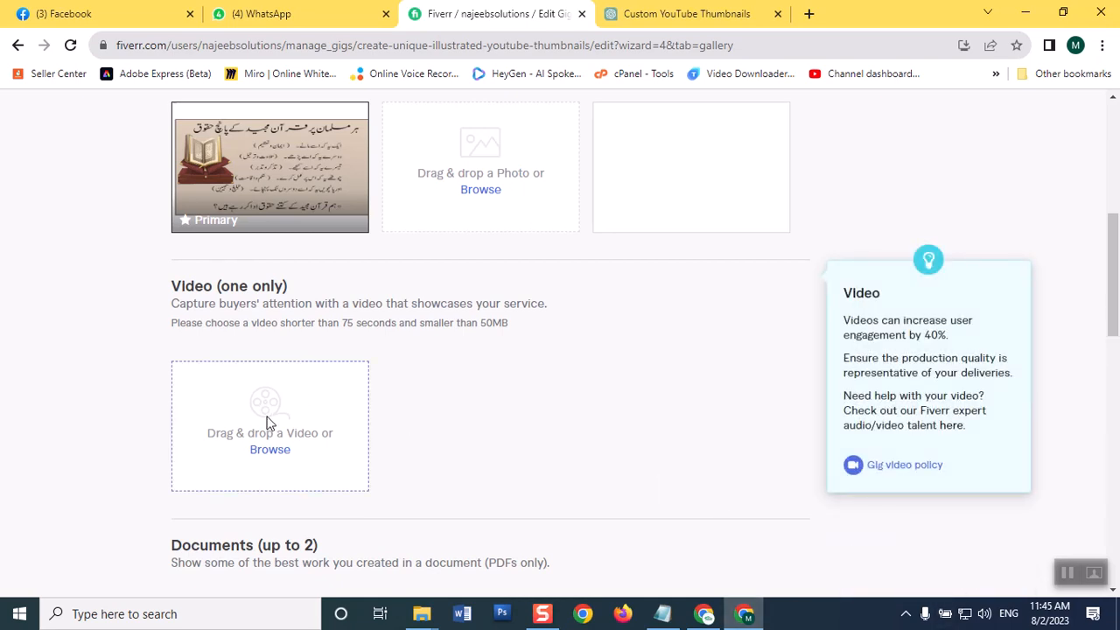
pyautogui.moveTo(1112, 297); pyautogui.dragTo(1111, 409)
pyautogui.click(779, 425)
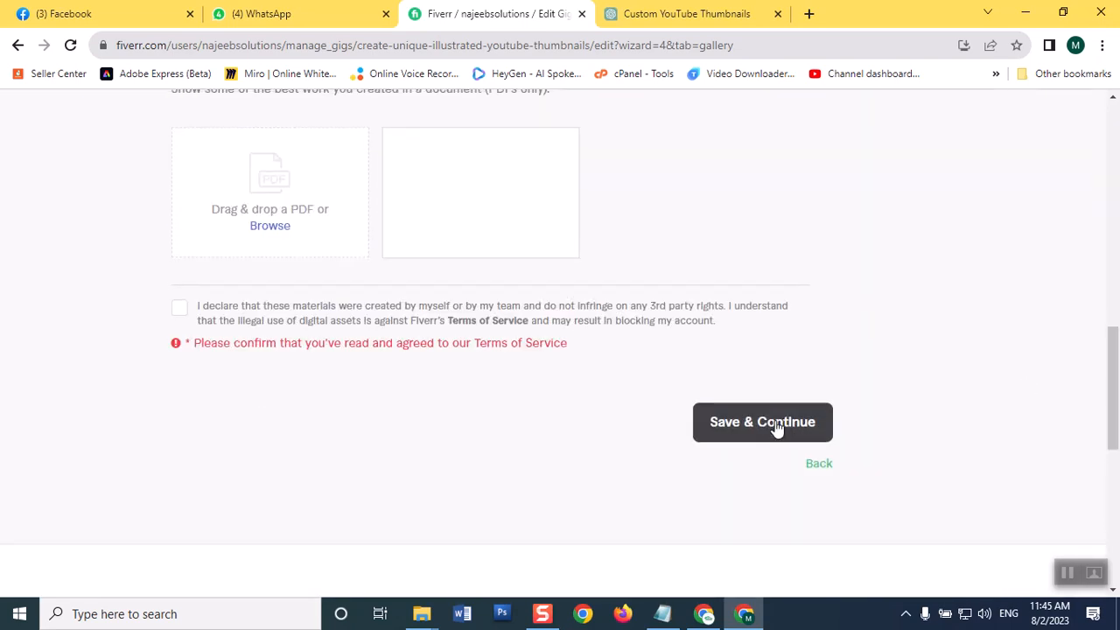
pyautogui.click(187, 316)
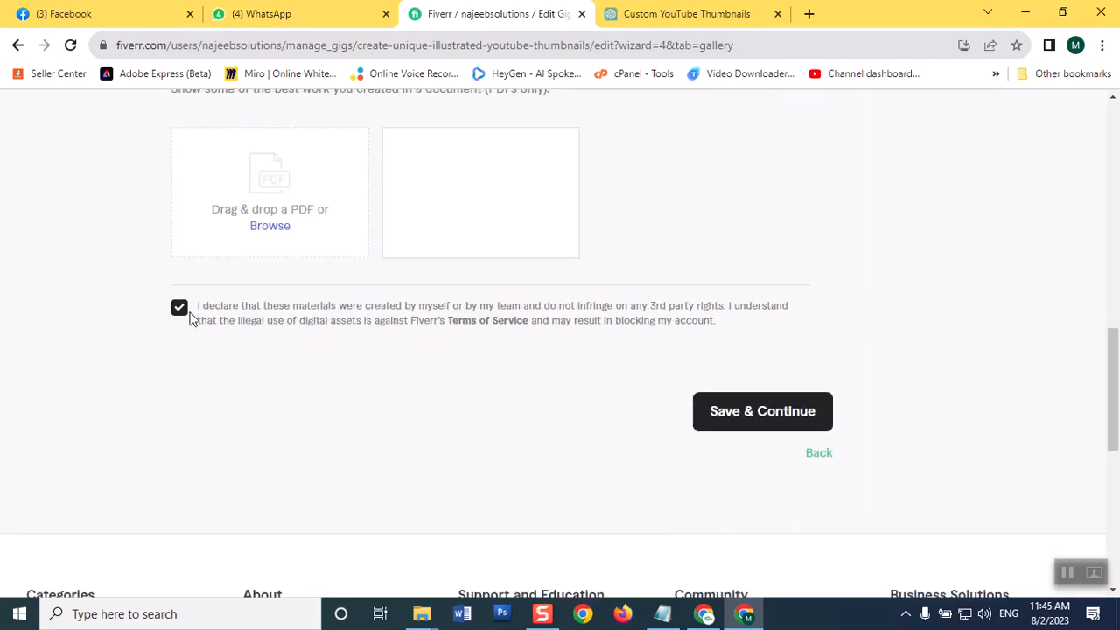
pyautogui.click(727, 413)
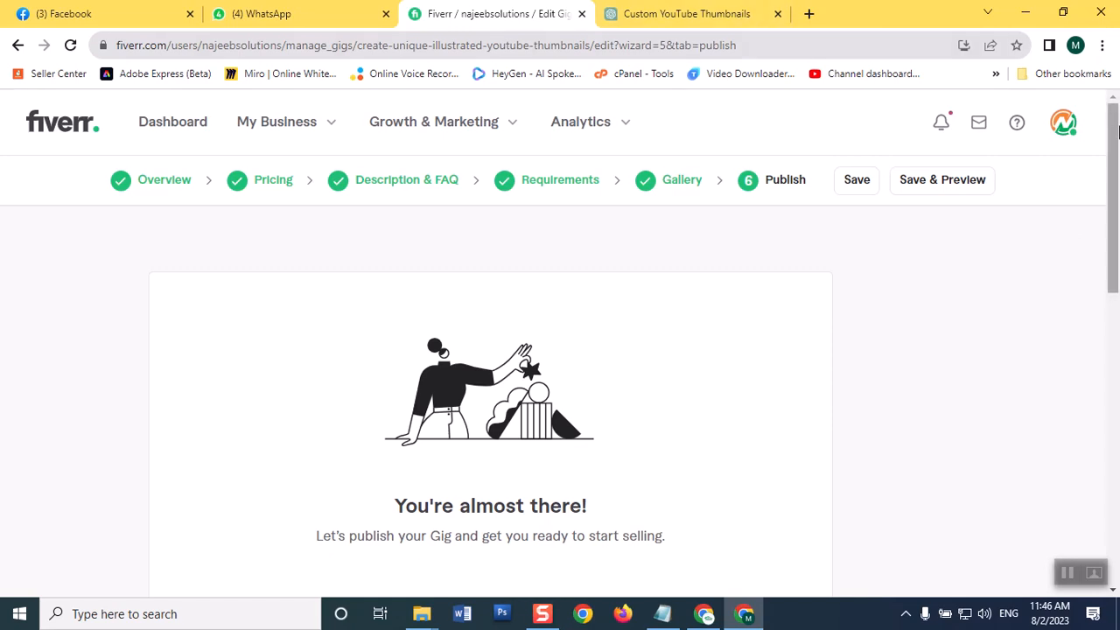
# - Publish the gig and finish the wizard to return to the gigs list
pyautogui.moveTo(1119, 130); pyautogui.dragTo(1106, 223)
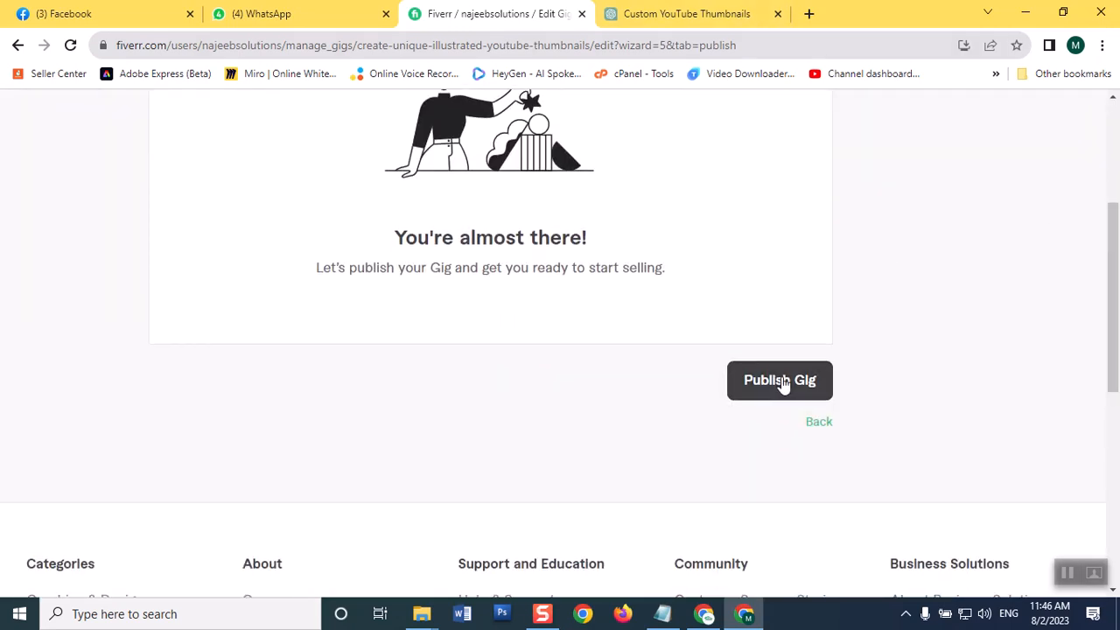
pyautogui.click(781, 382)
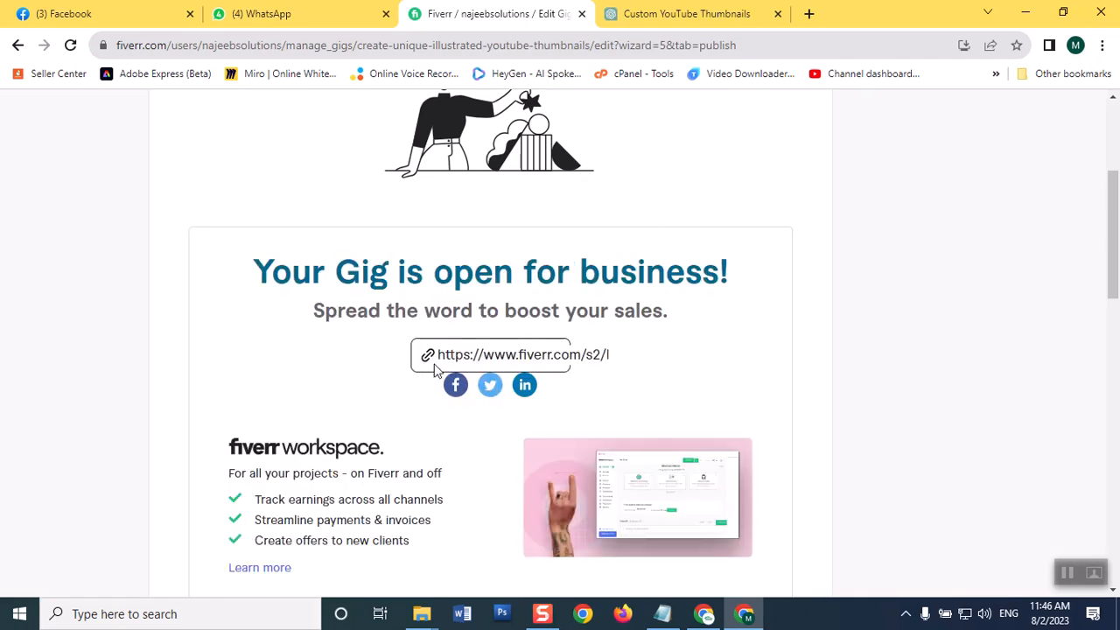
pyautogui.scroll(-5, 1101, 337)
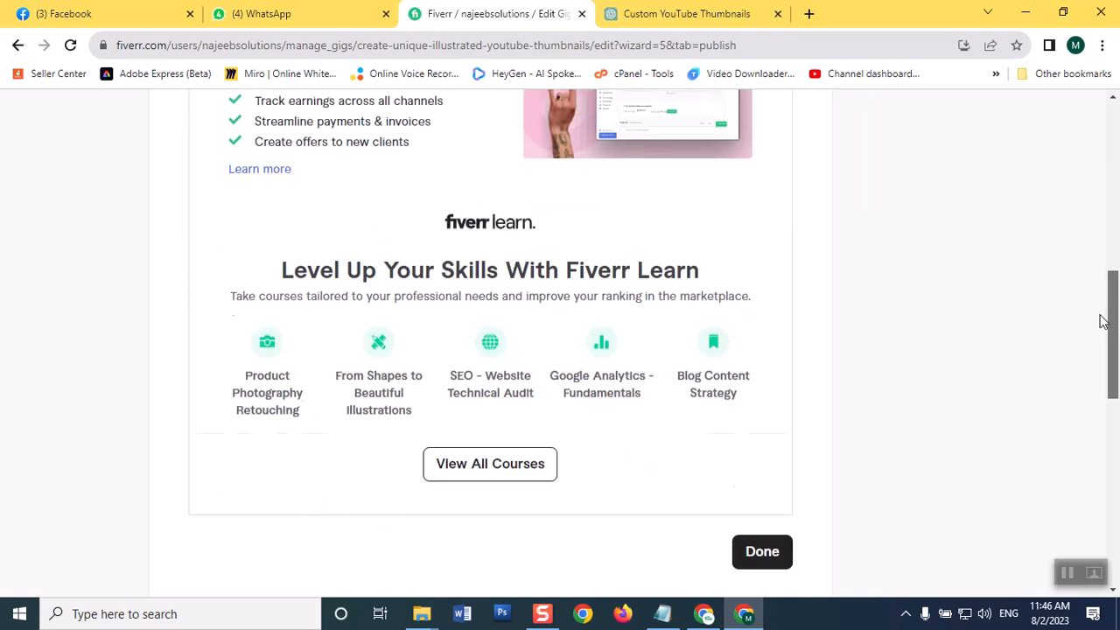
pyautogui.click(763, 479)
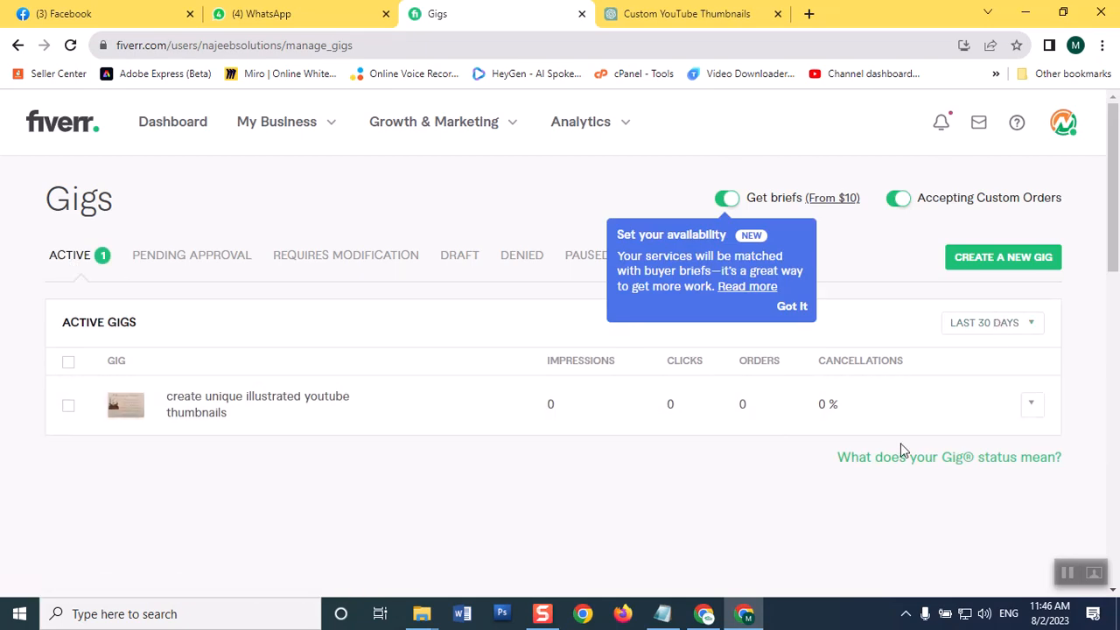
# - Delete the active gig "create unique illustrated youtube thumbnails" and confirm the deletion
pyautogui.click(1039, 417)
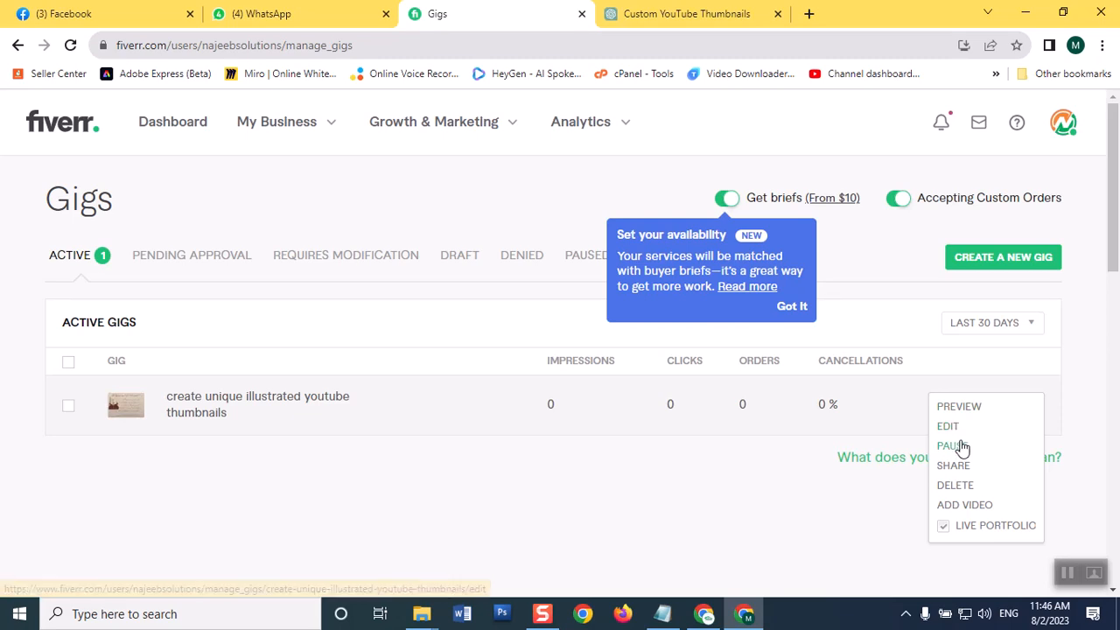
pyautogui.click(979, 492)
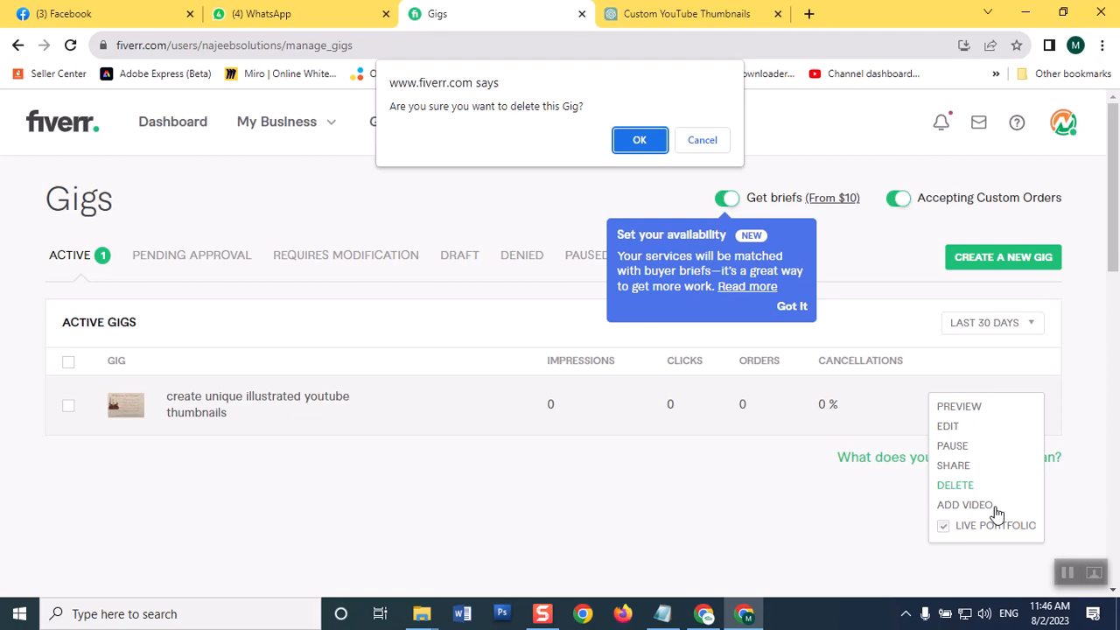
pyautogui.click(638, 140)
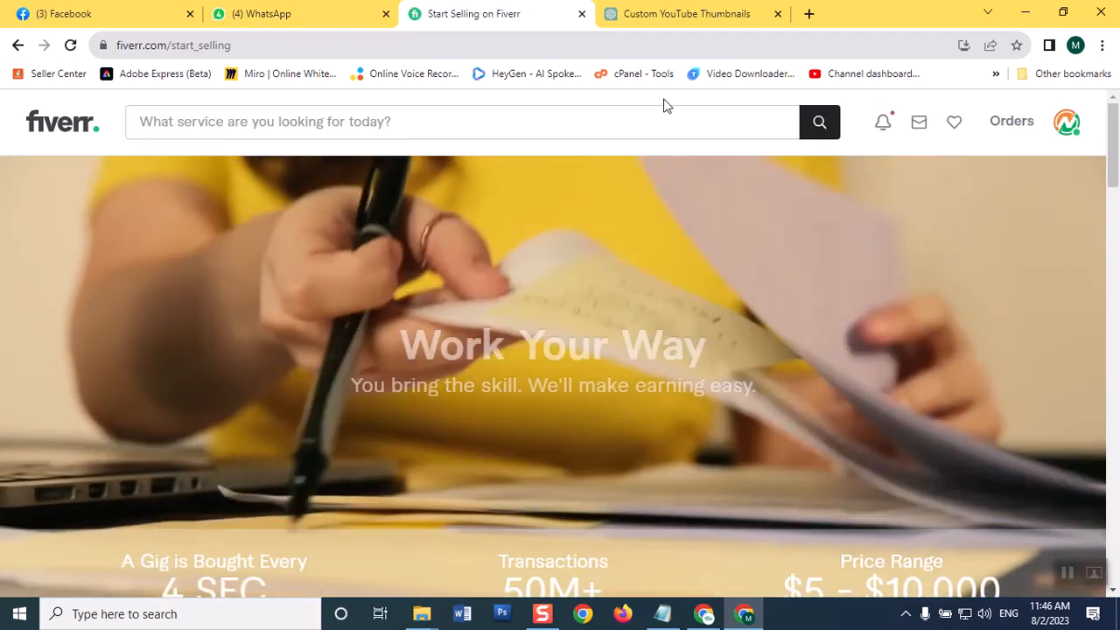
# - Switch to the "Custom YouTube Thumbnails" conversation in ChatGPT
pyautogui.click(687, 13)
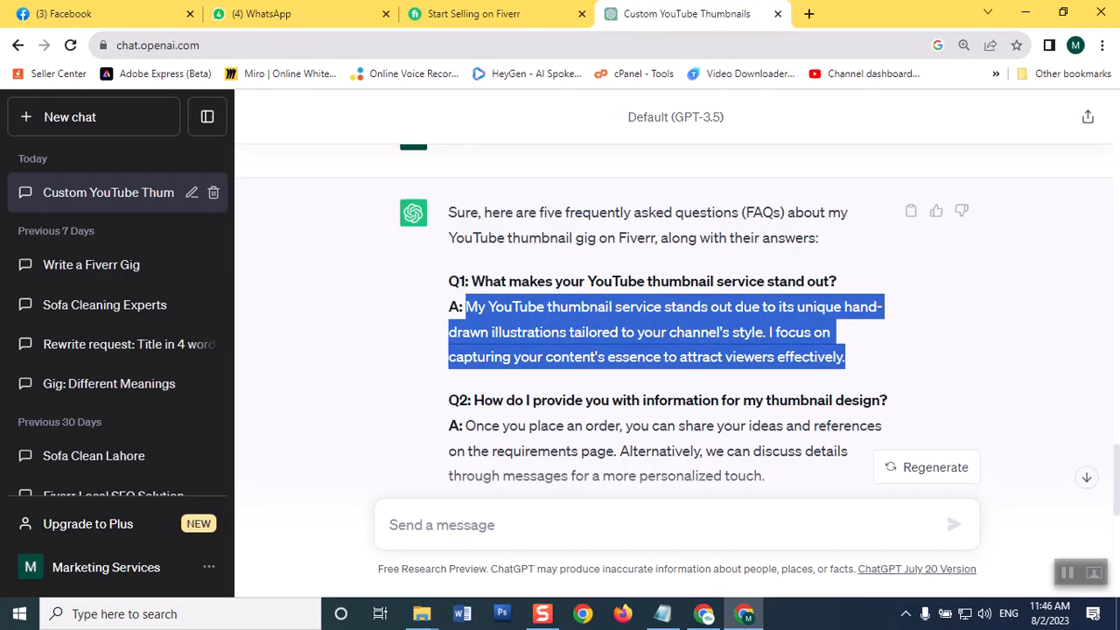